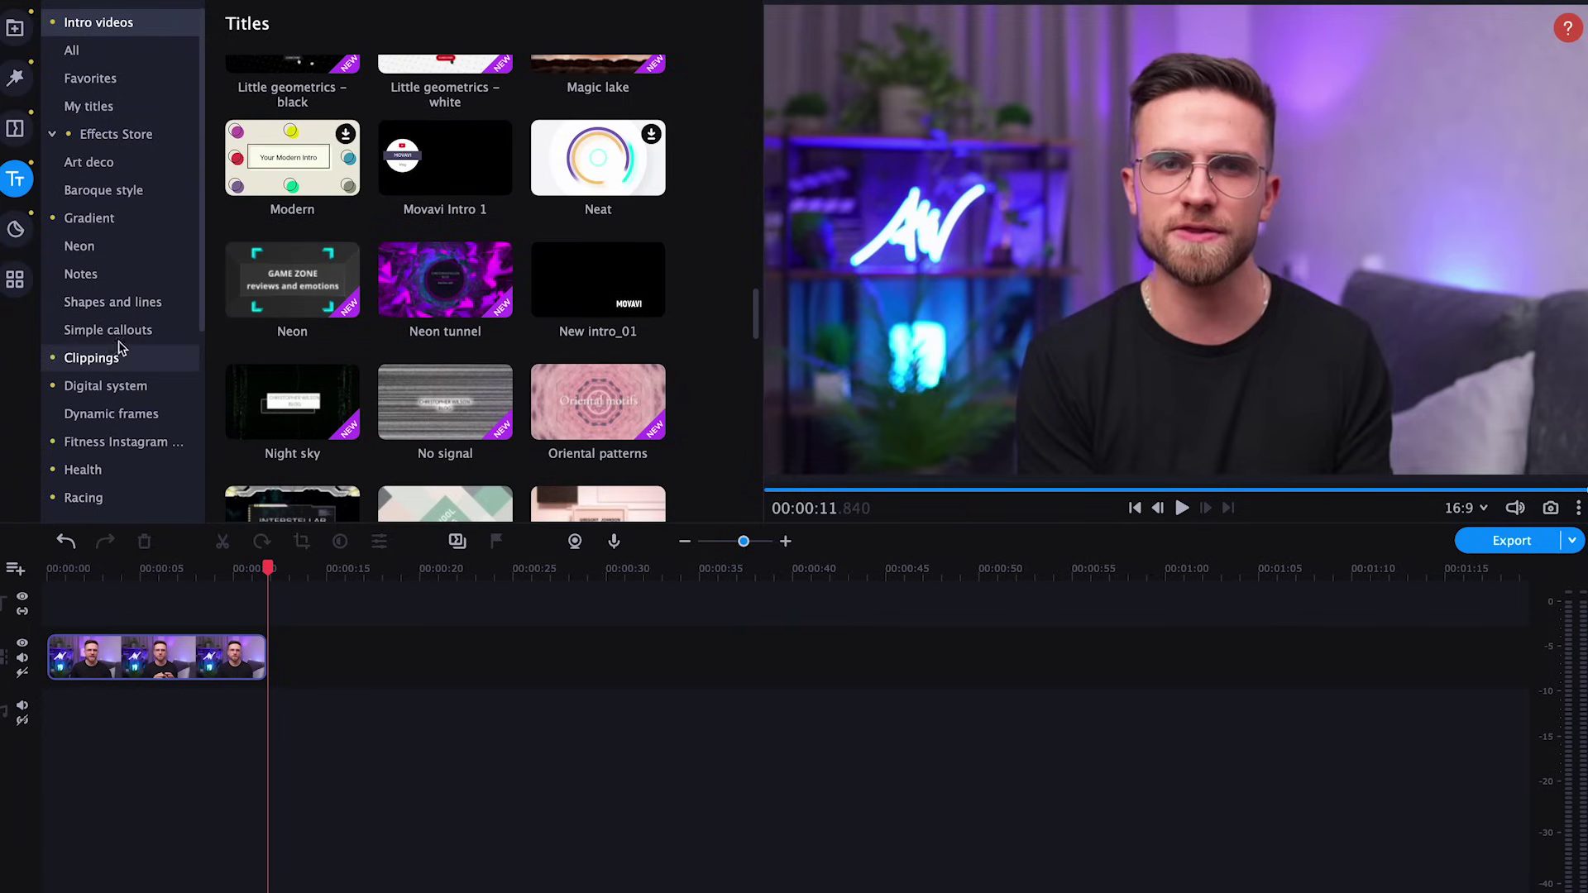
scroll(80, 377, down, 3)
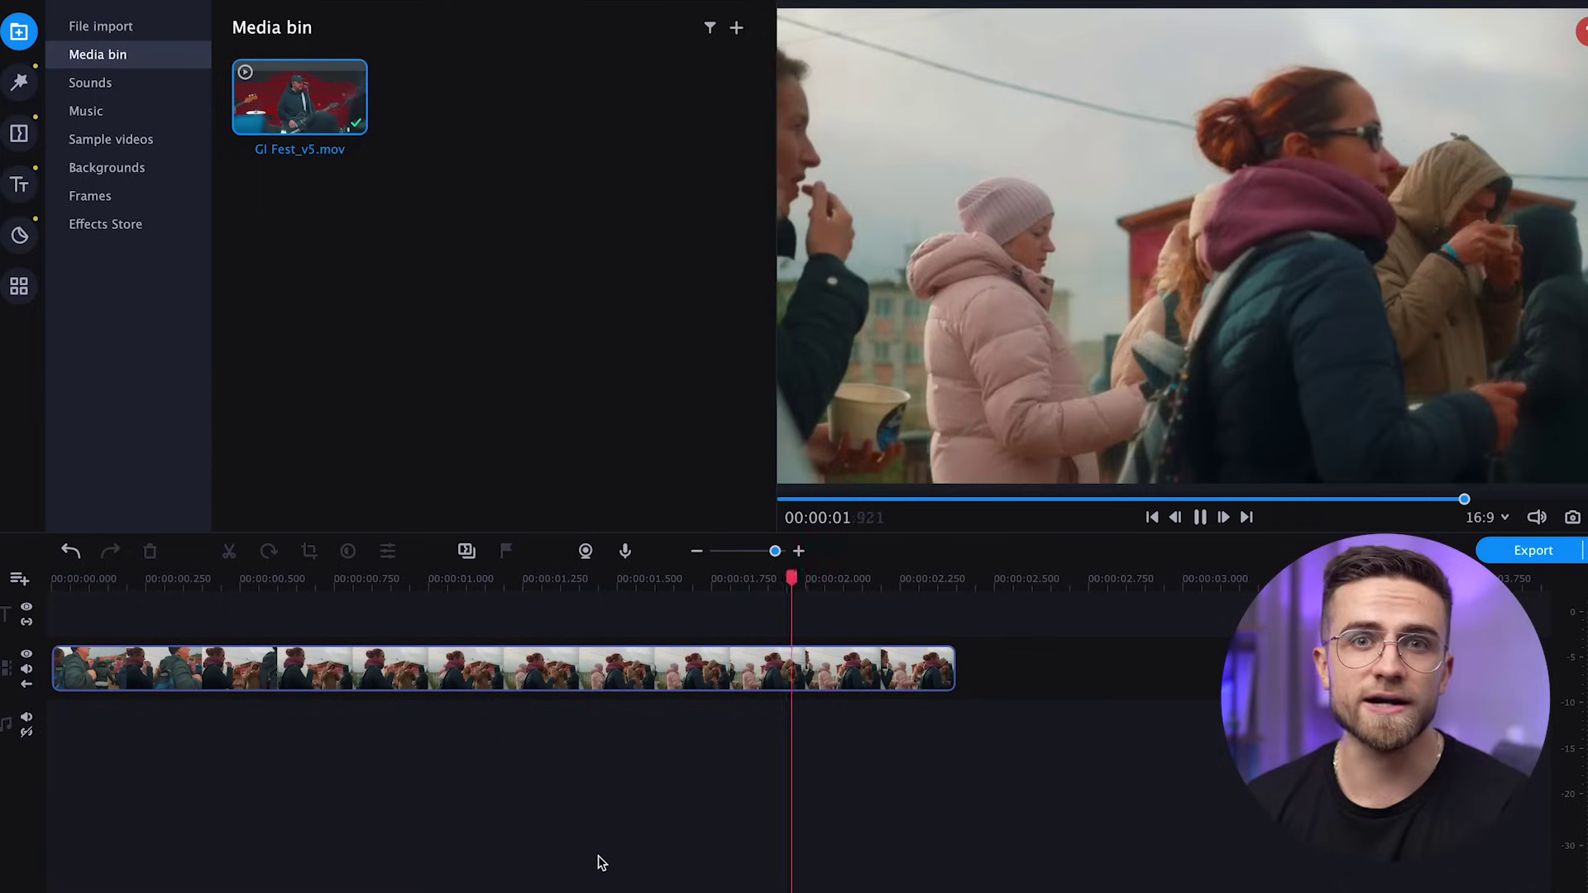
Step: Rewind to the clip start and browse the title library, previewing the Simple text title
drag(700, 579, 73, 635)
click(19, 186)
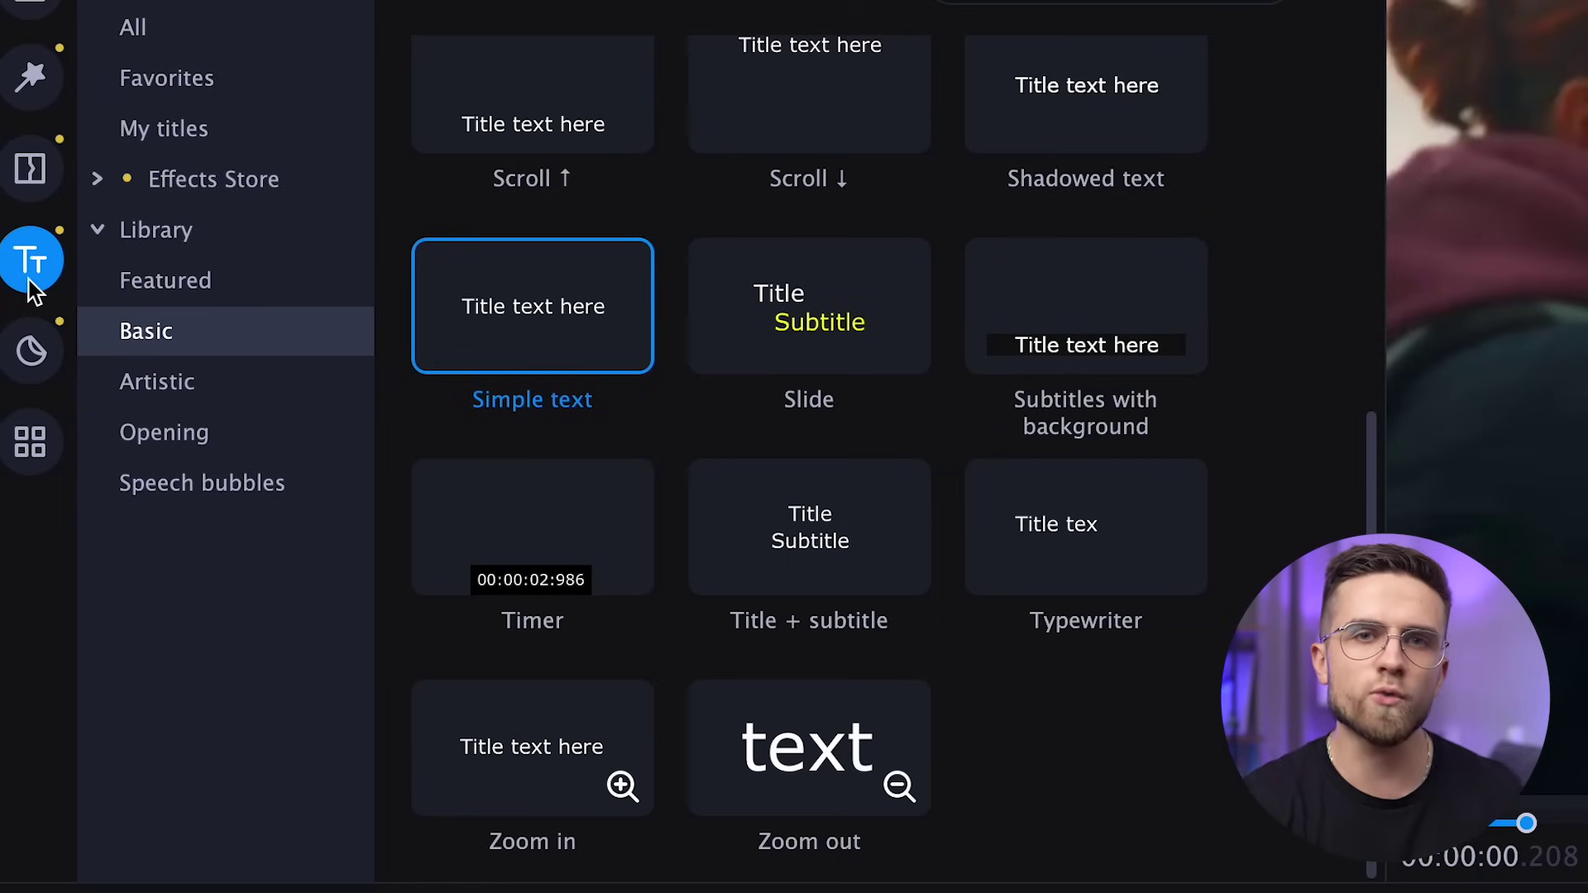
click(164, 33)
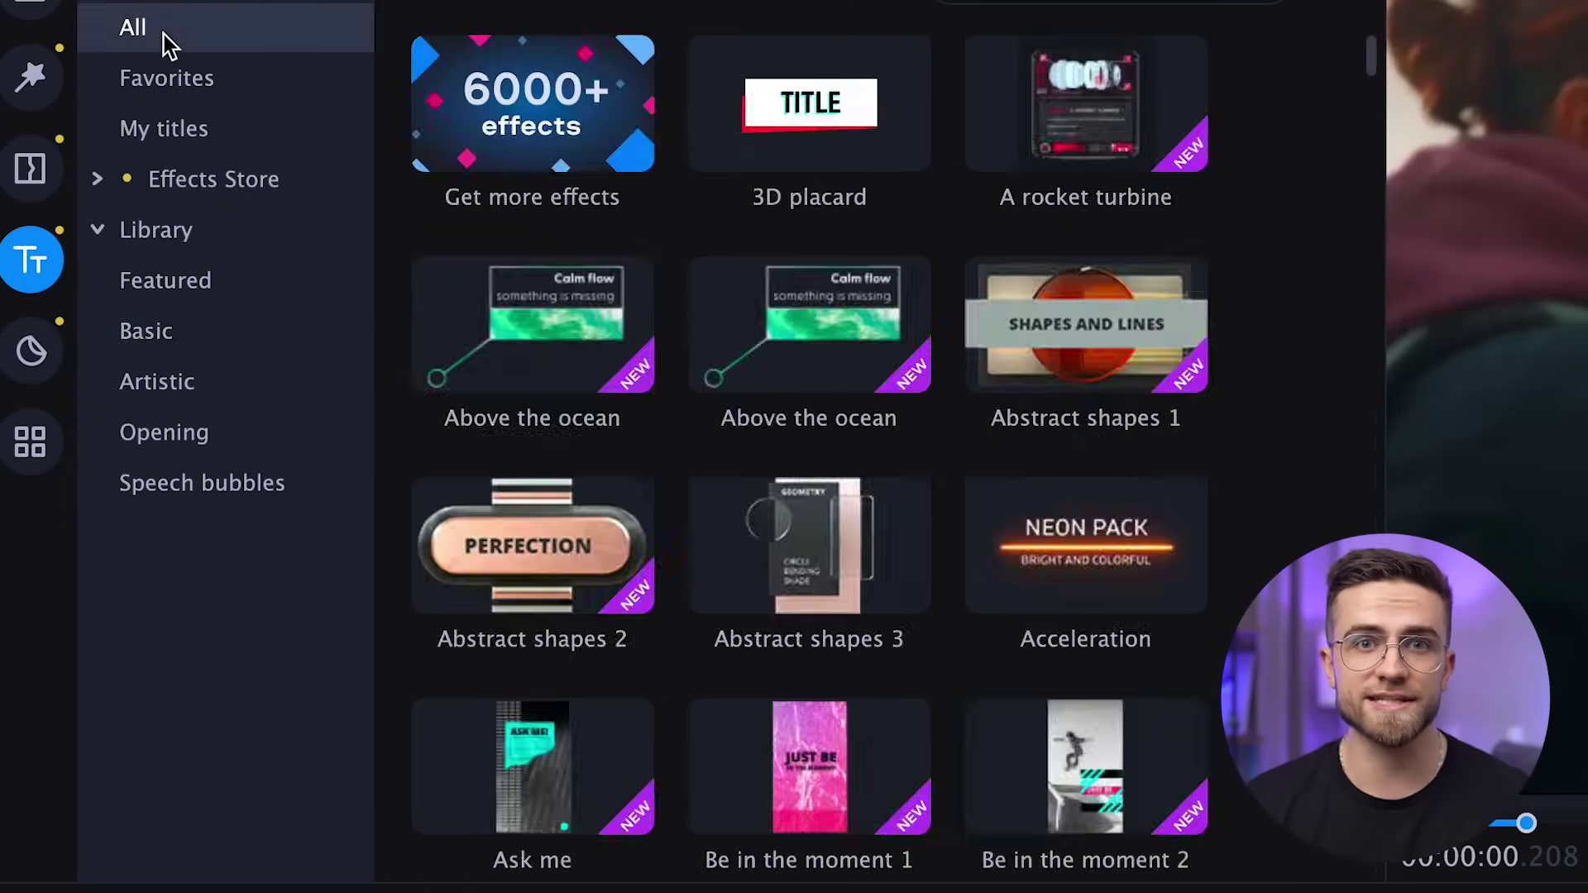
click(174, 79)
click(188, 128)
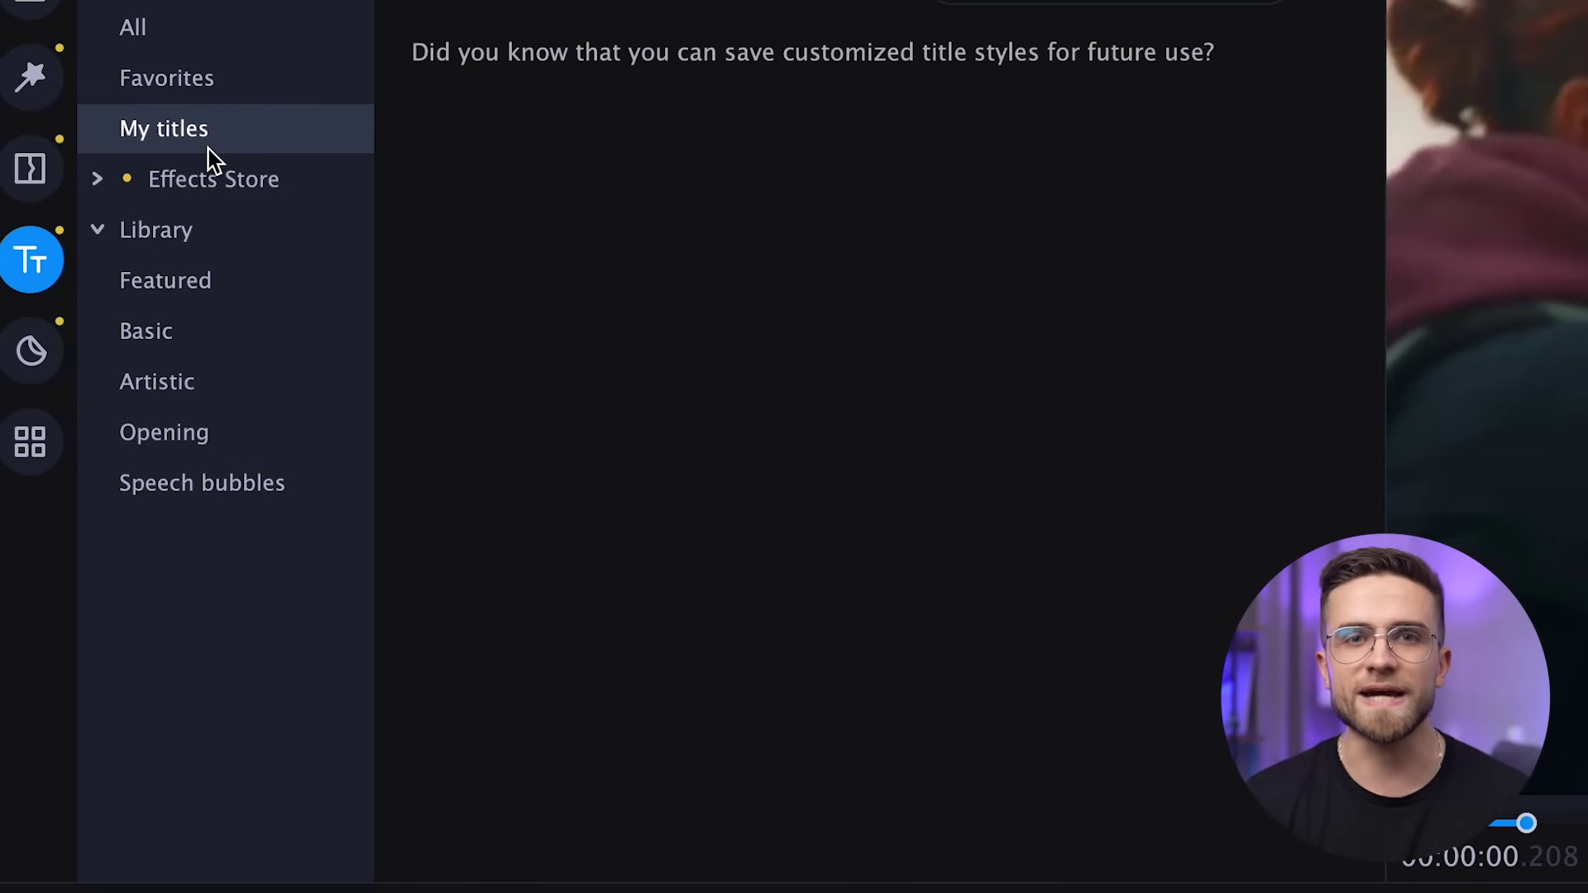
click(207, 232)
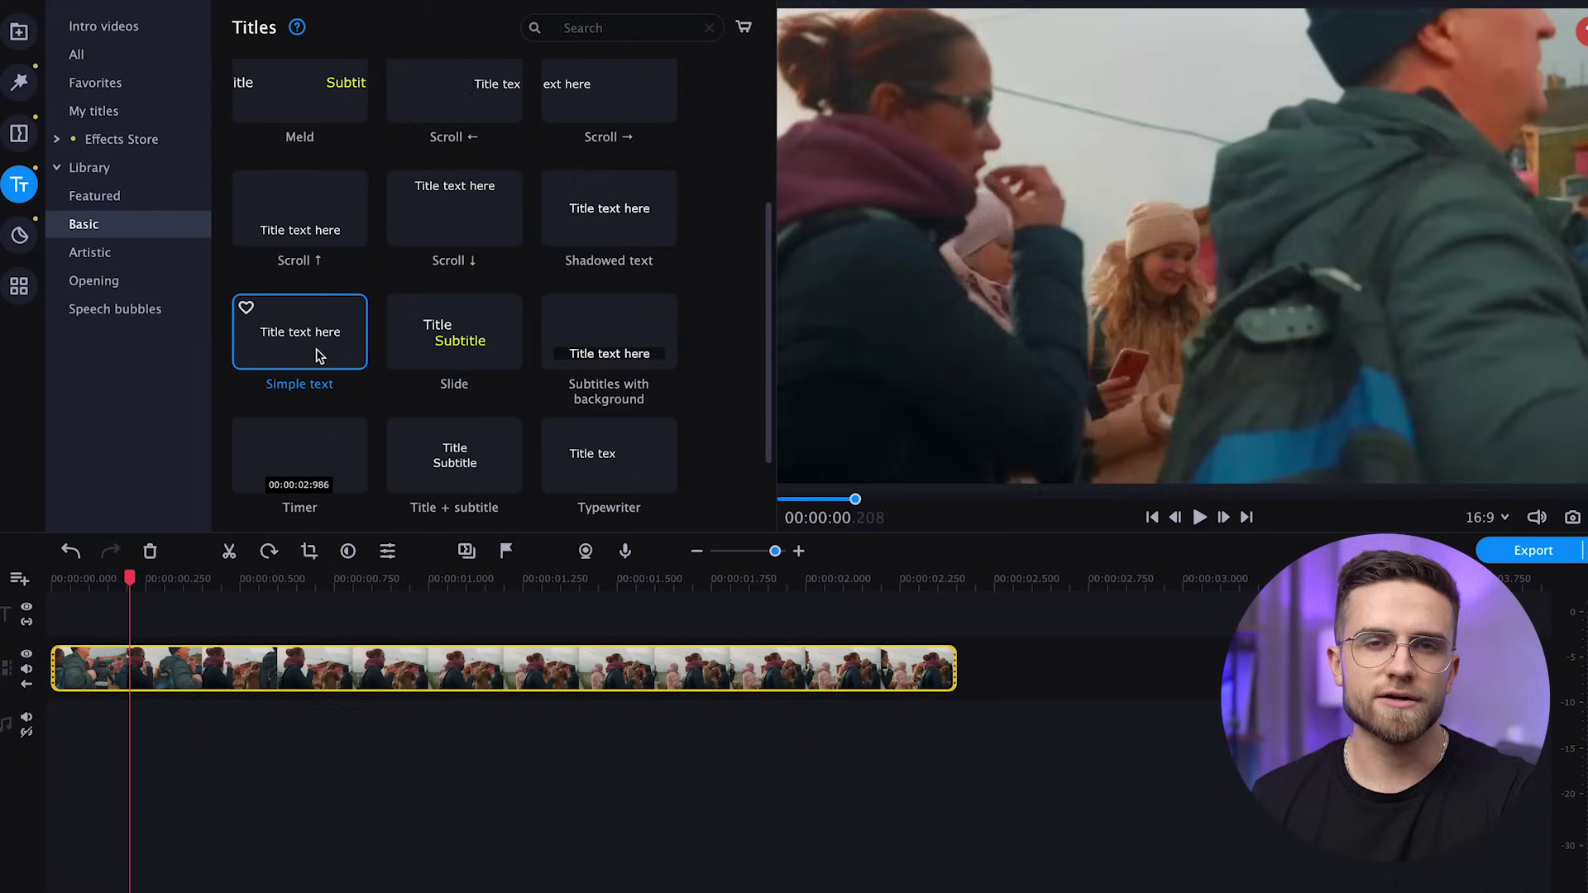
click(310, 346)
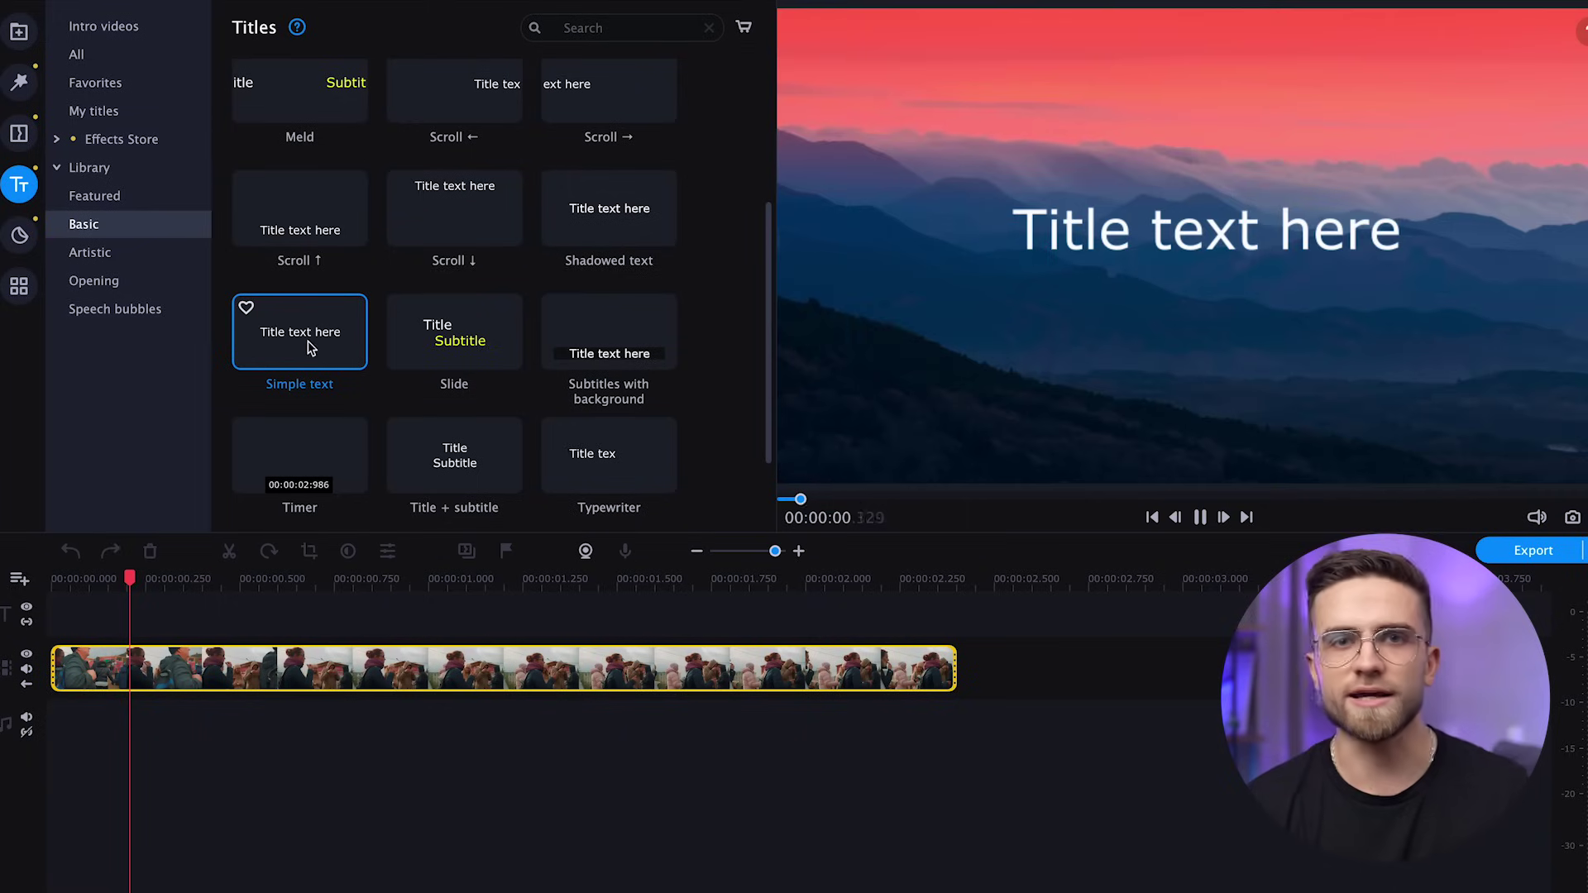
Step: Place Simple text over the clip starting at 0:00, trimmed to end with the video
drag(295, 335, 166, 616)
double_click(175, 618)
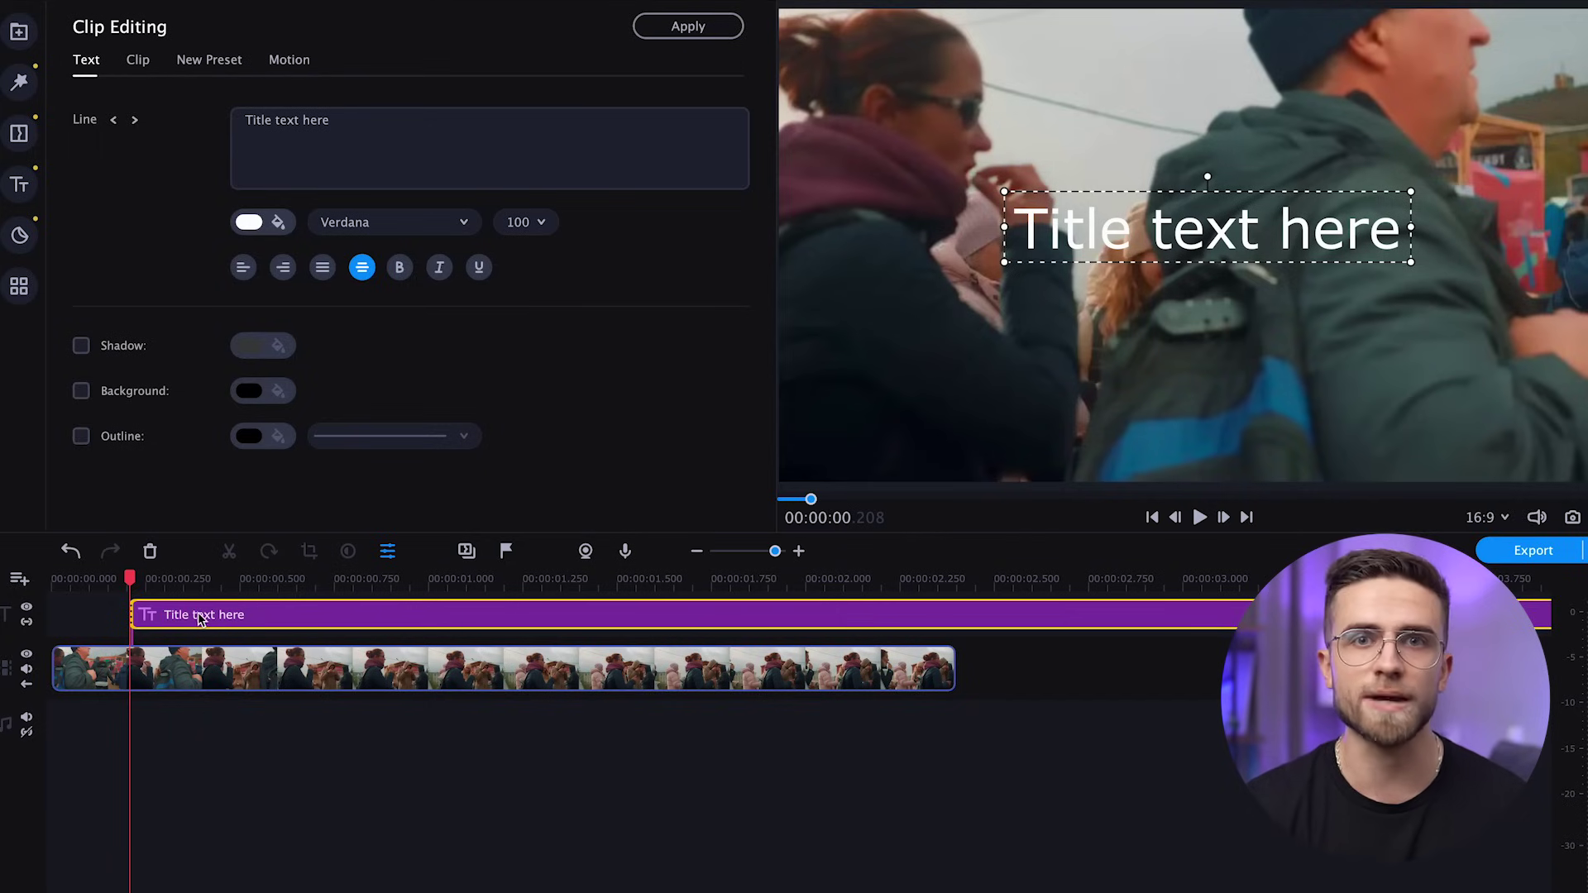
drag(201, 618, 125, 612)
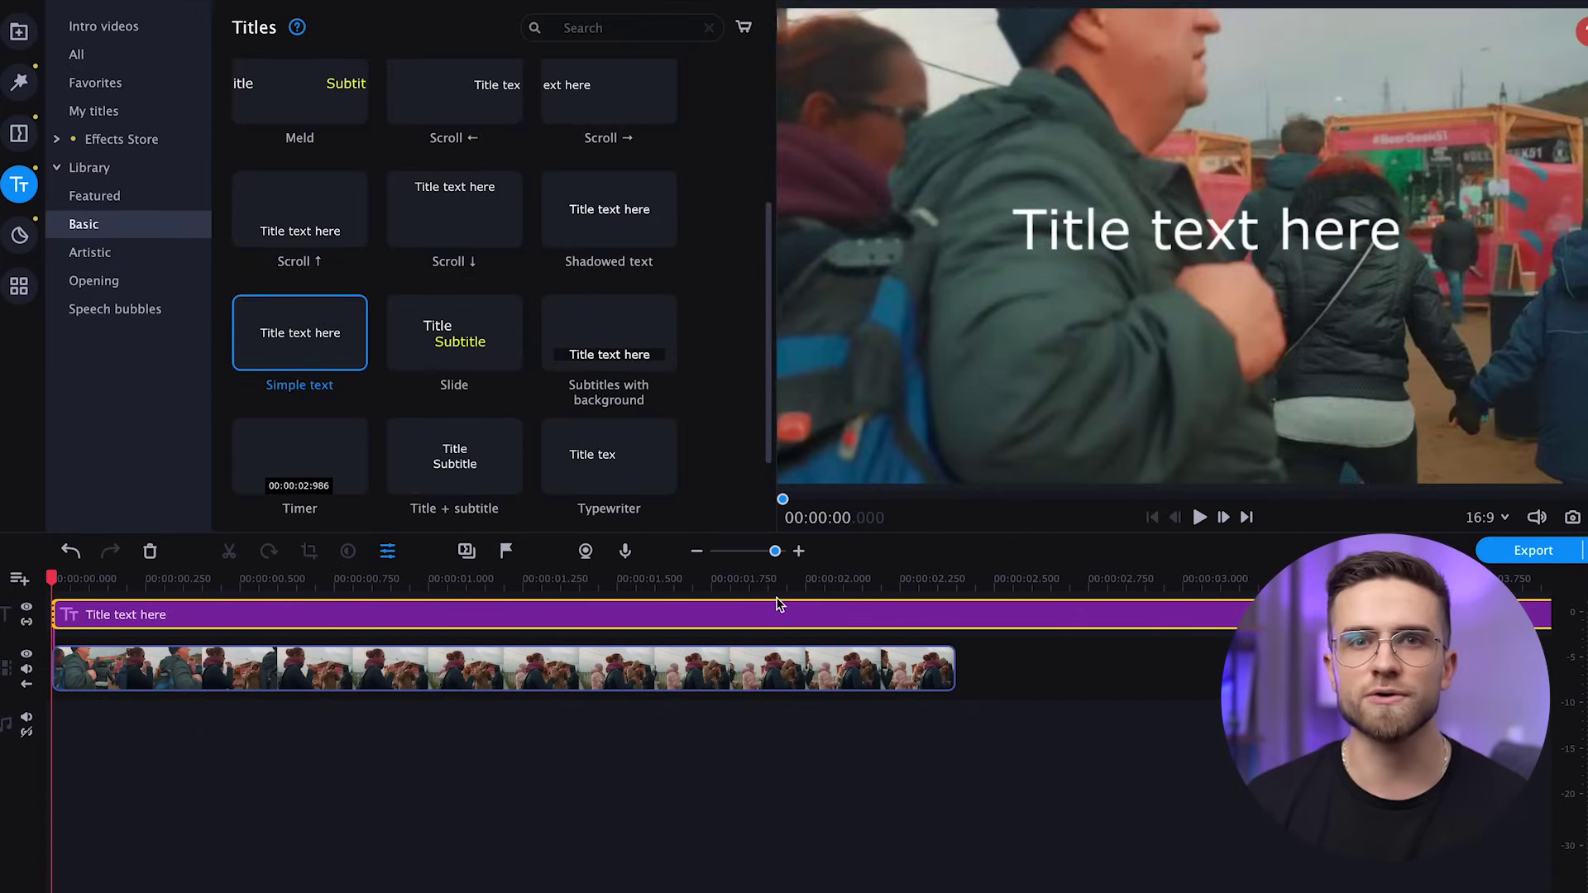
scroll(778, 604, down, 5)
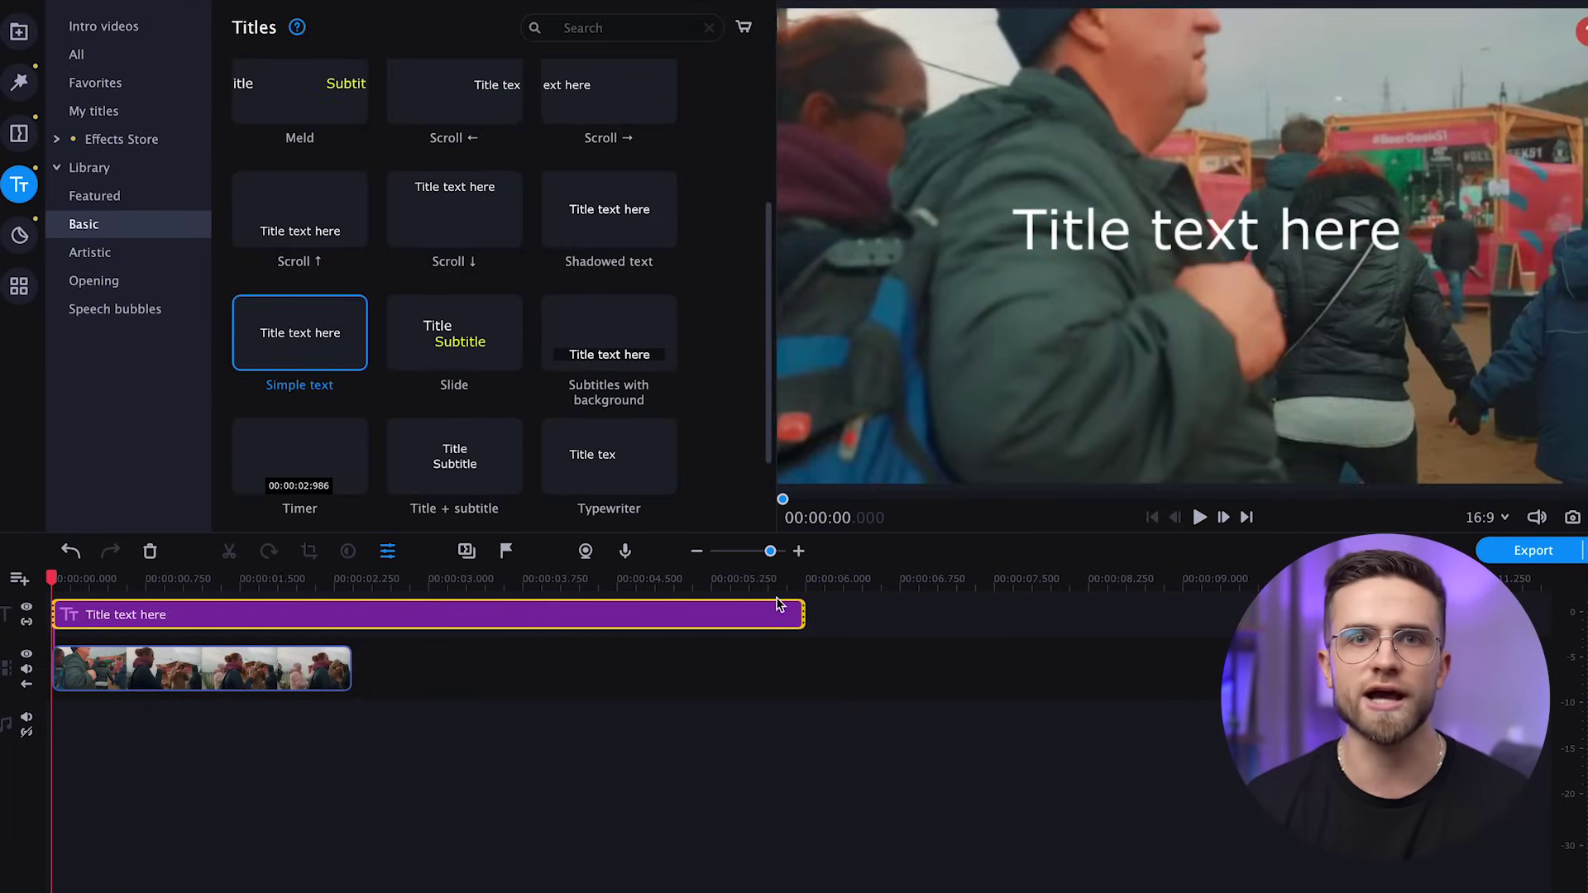
drag(613, 619, 277, 639)
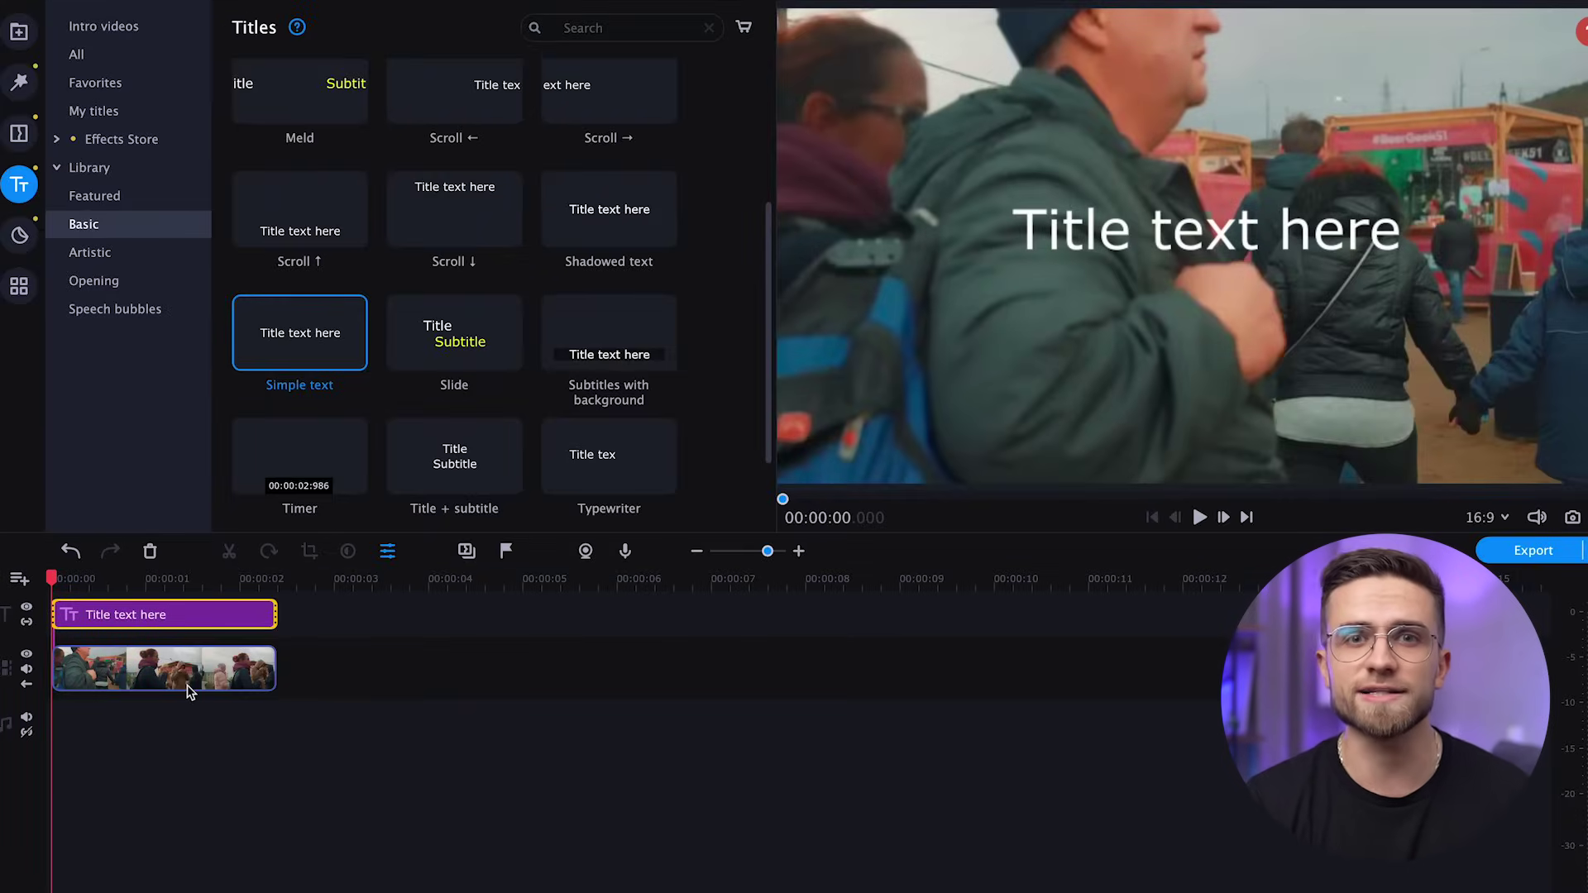
scroll(188, 690, up, 5)
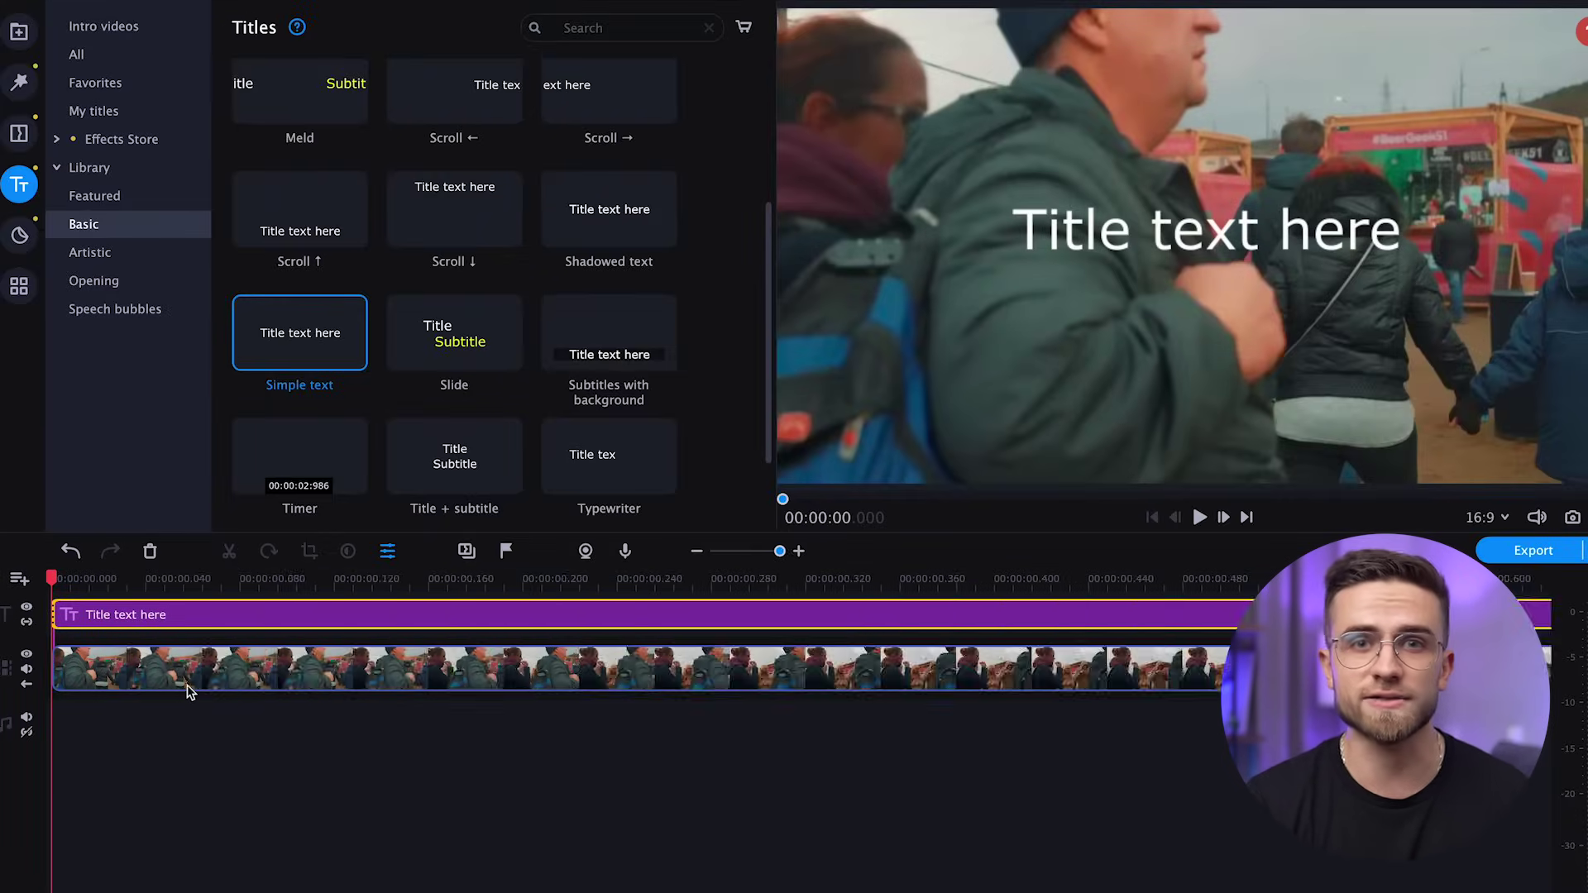
scroll(188, 691, down, 1)
scroll(188, 690, up, 1)
scroll(189, 691, down, 1)
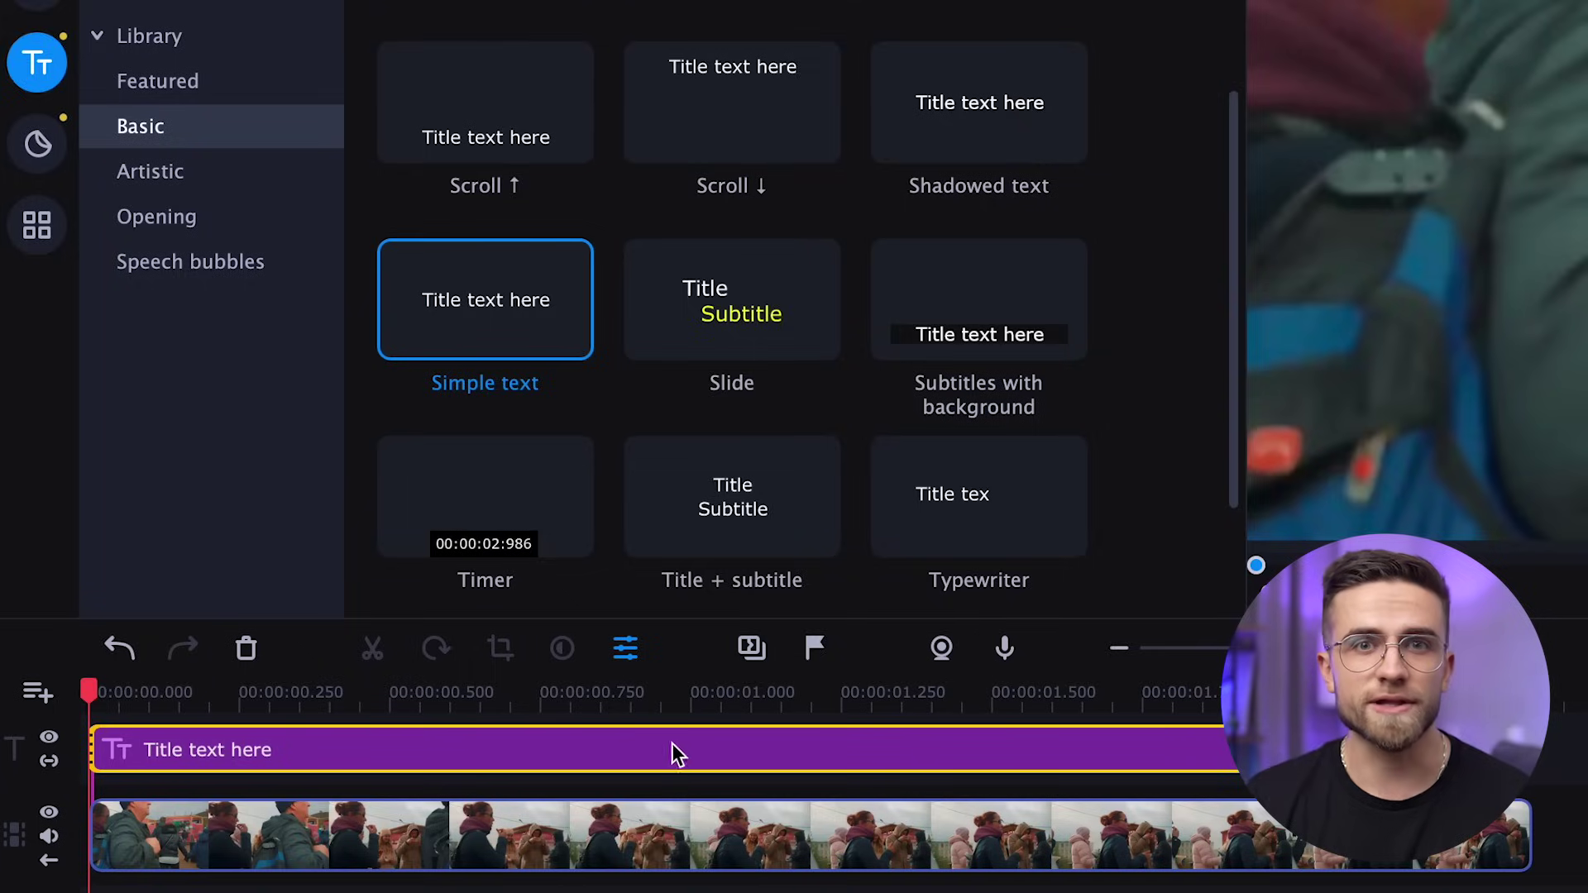
double_click(414, 610)
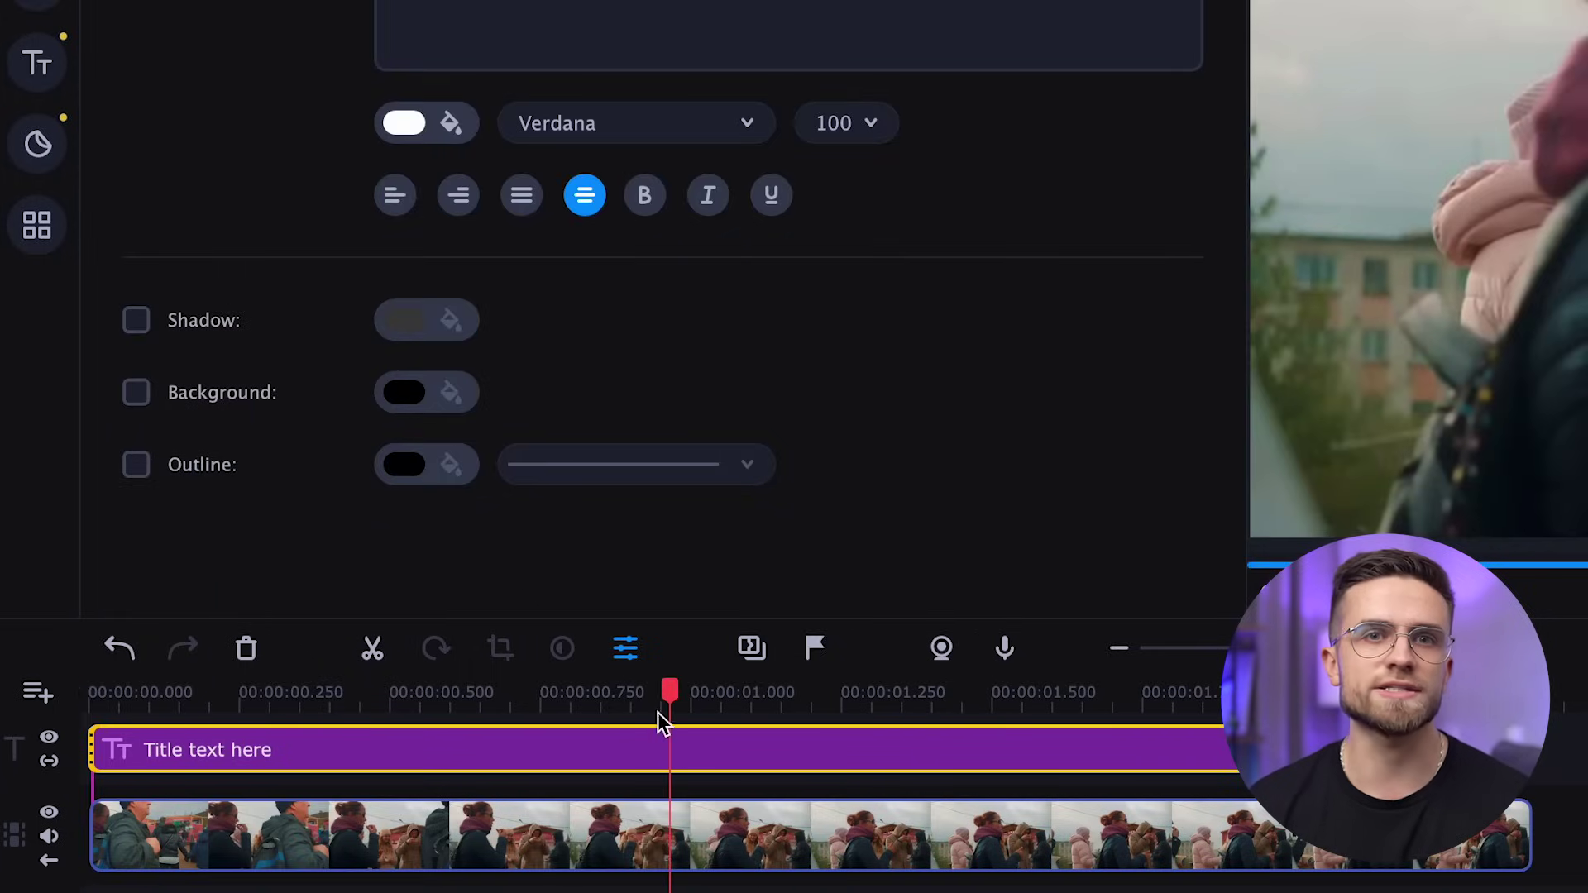
Step: Replace the placeholder wording with 'Movavi Text Transition', keeping the text white
drag(657, 712, 188, 727)
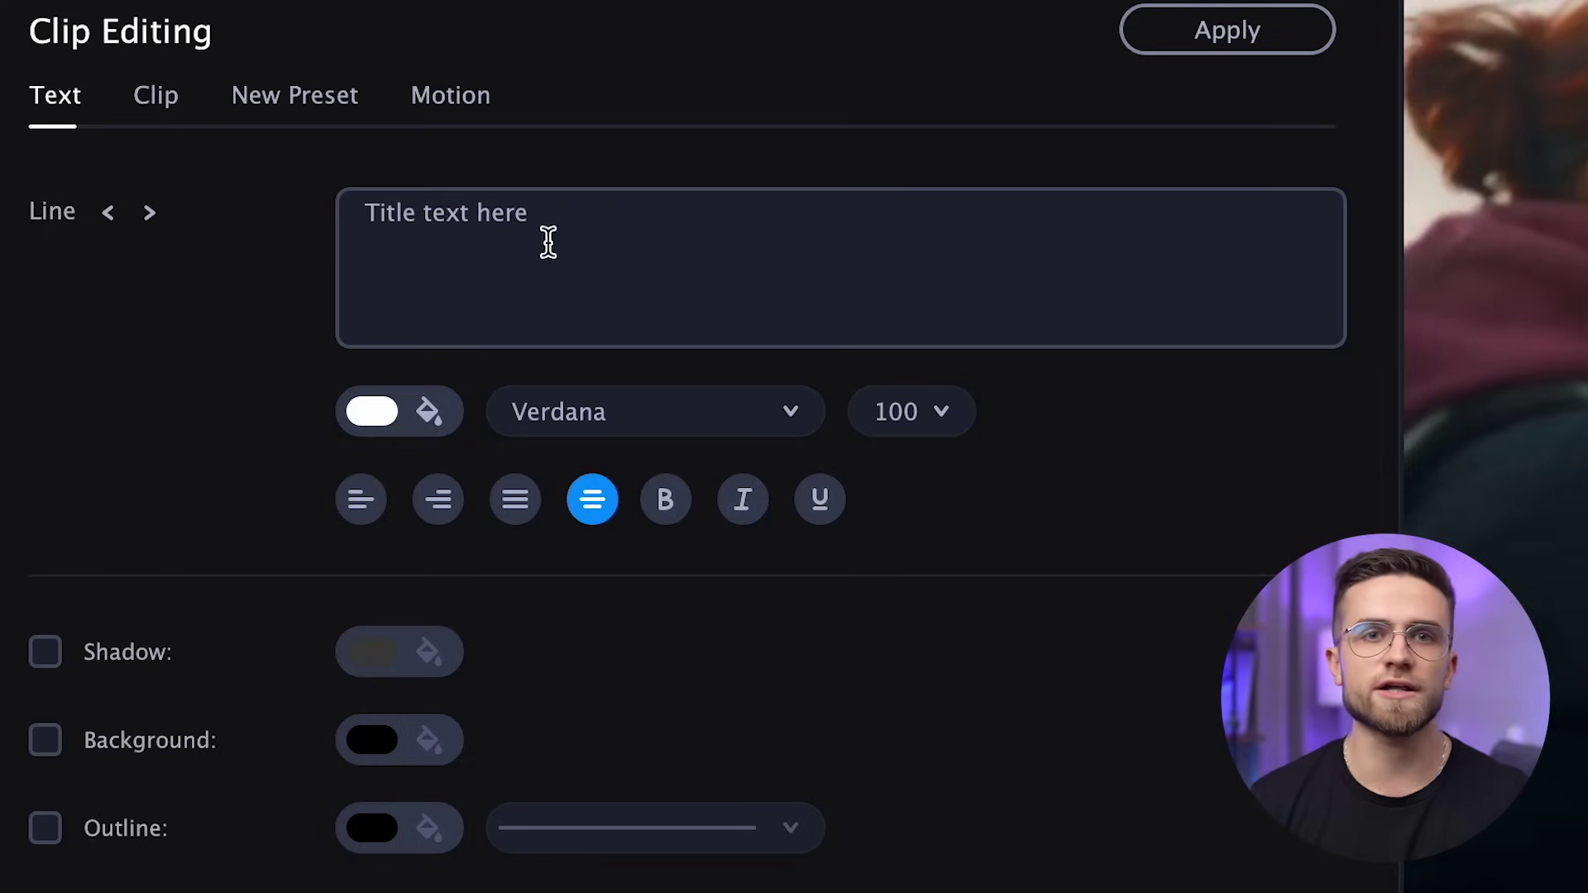
click(549, 242)
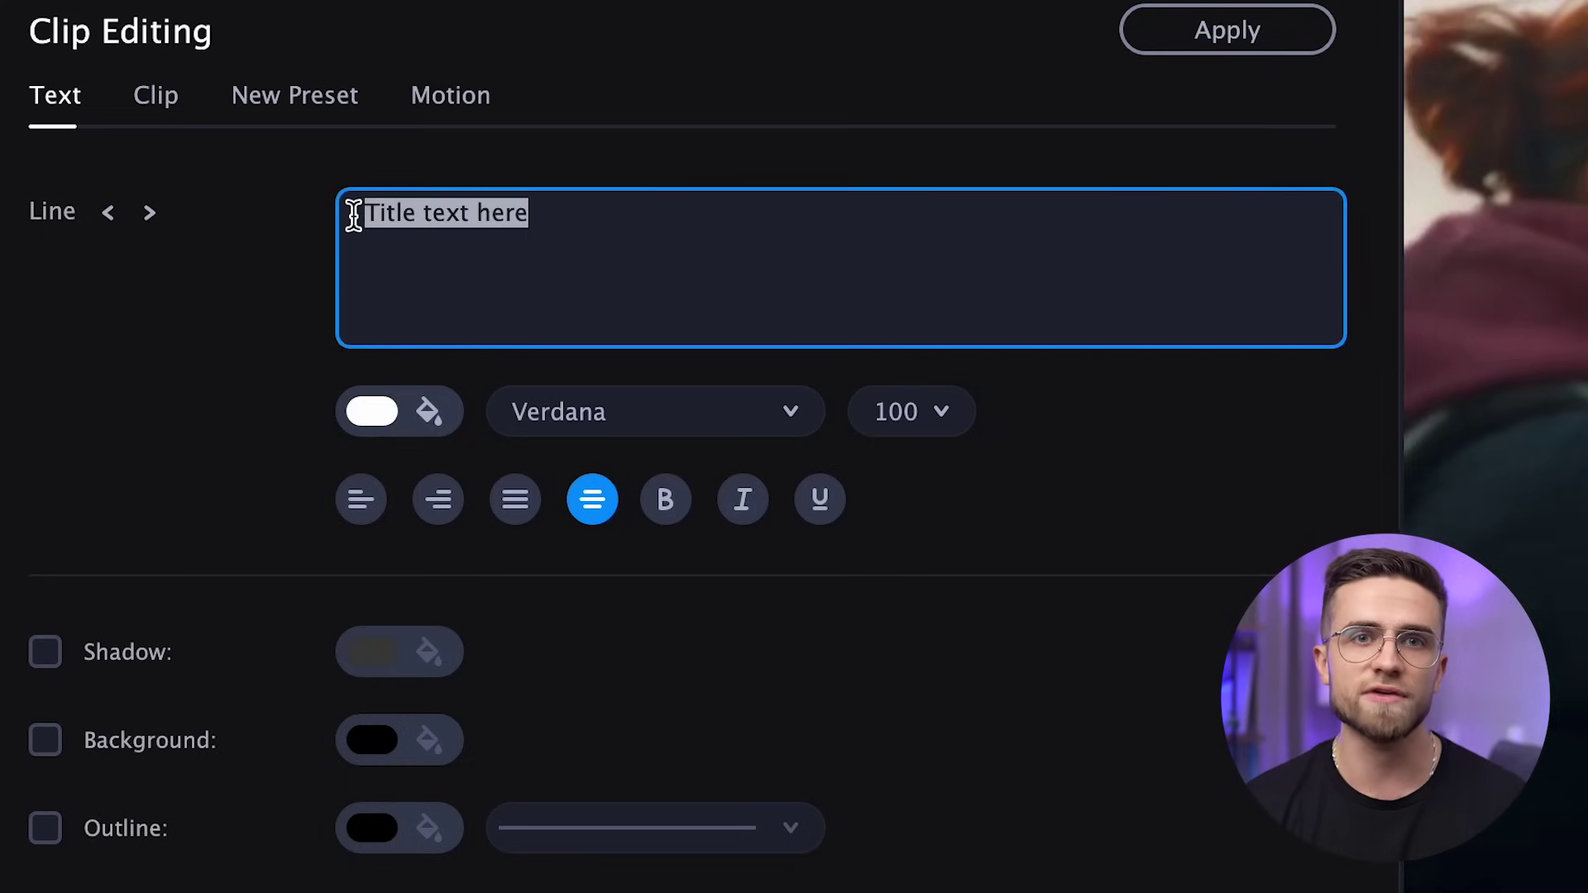
text(M)
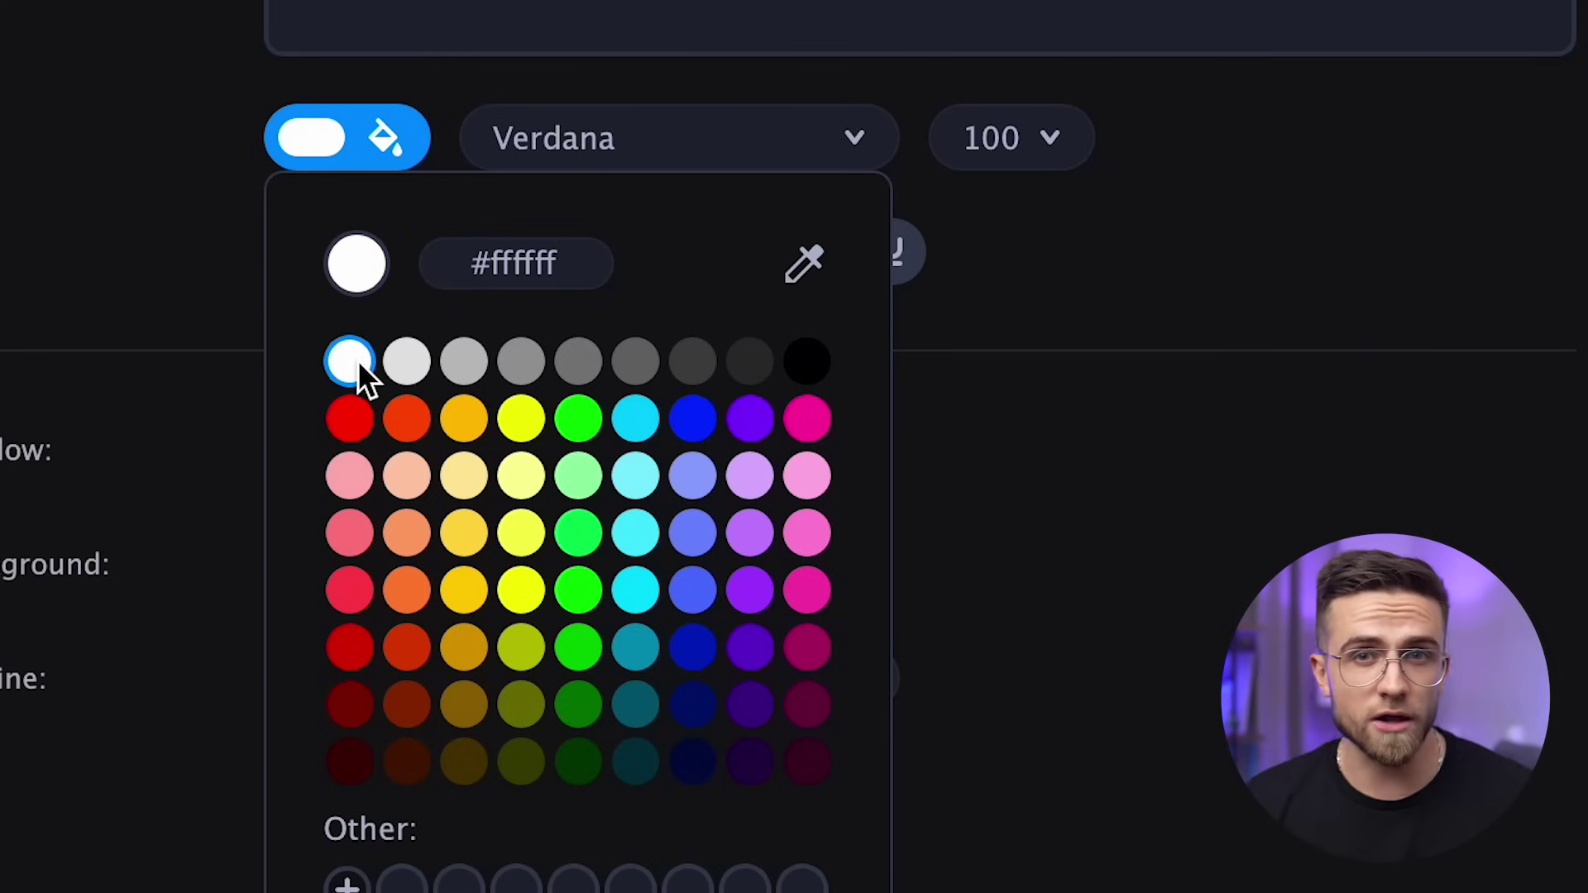
click(635, 645)
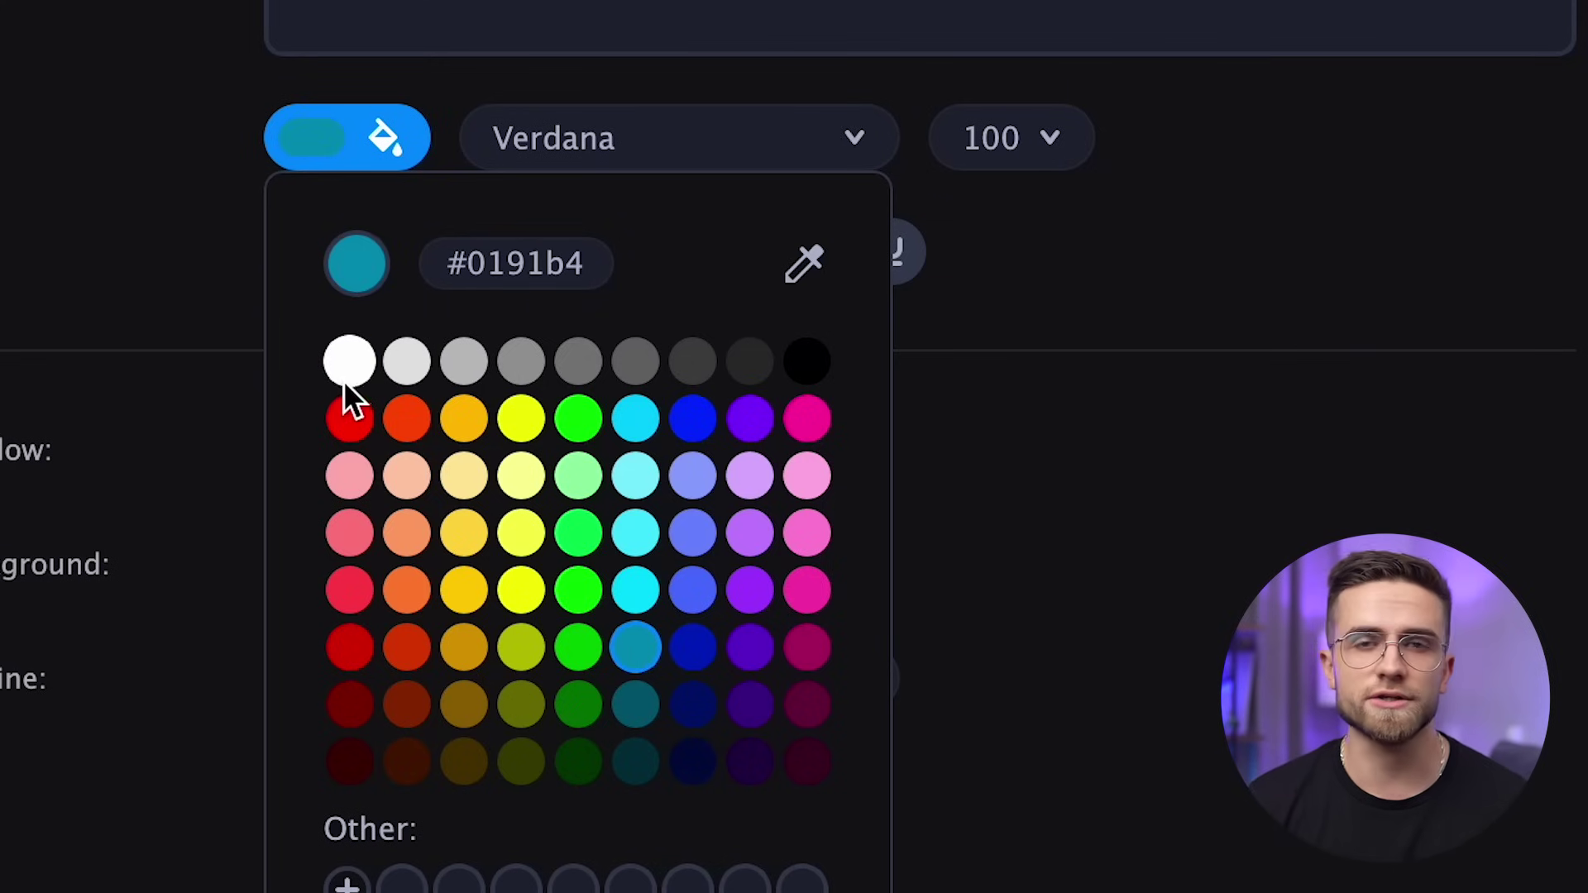
click(344, 351)
click(663, 143)
Step: Set the title font to Nekst at size 60, centre it in the frame, and add a shadow
click(673, 156)
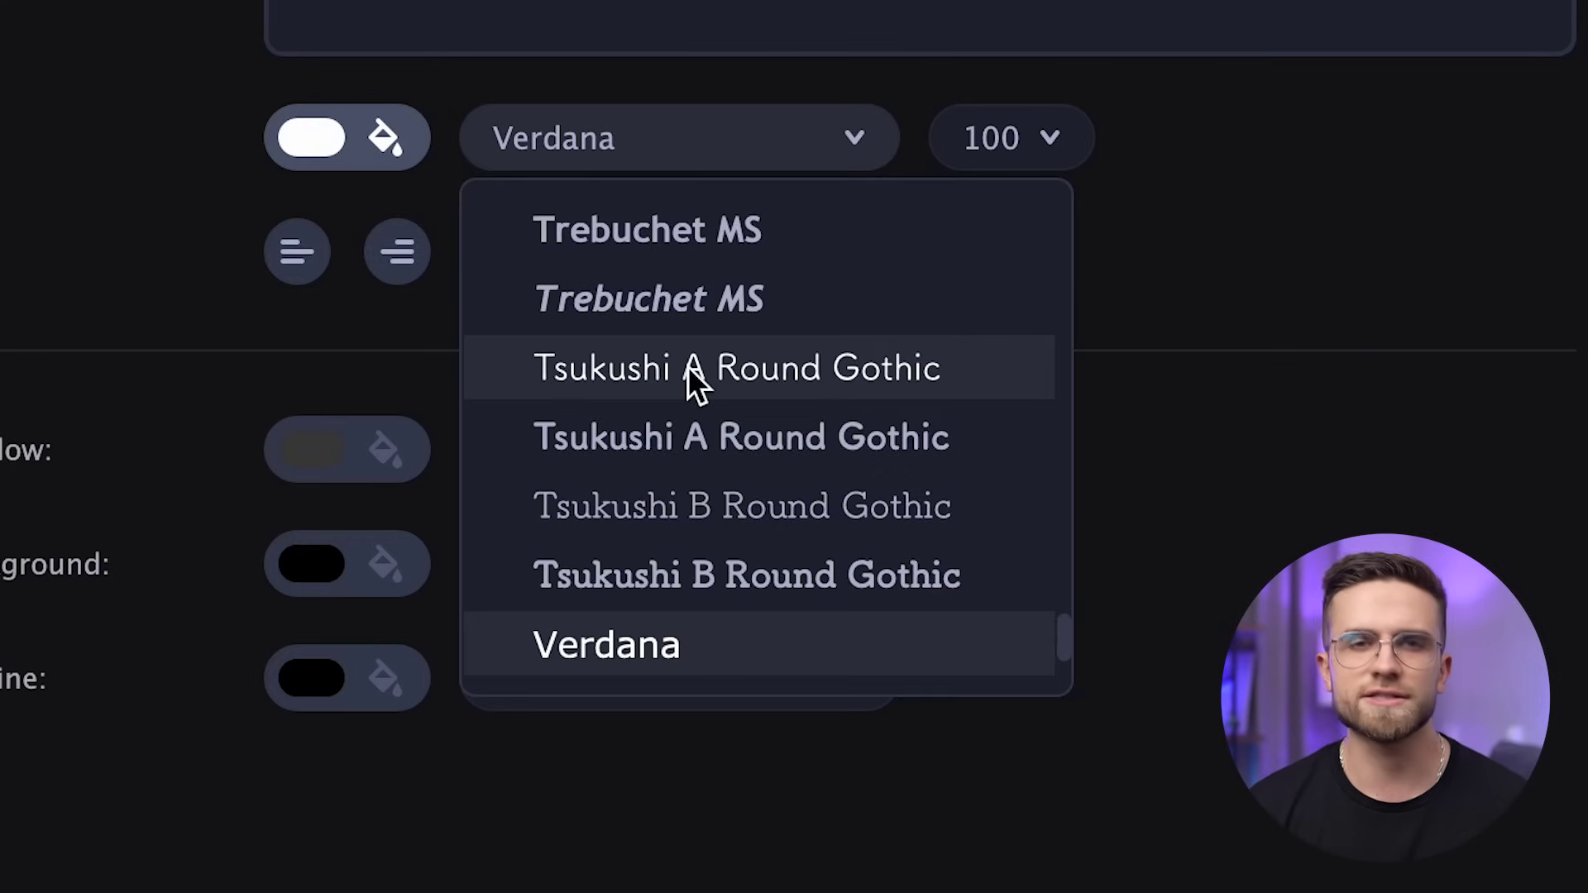
scroll(687, 365, up, 15)
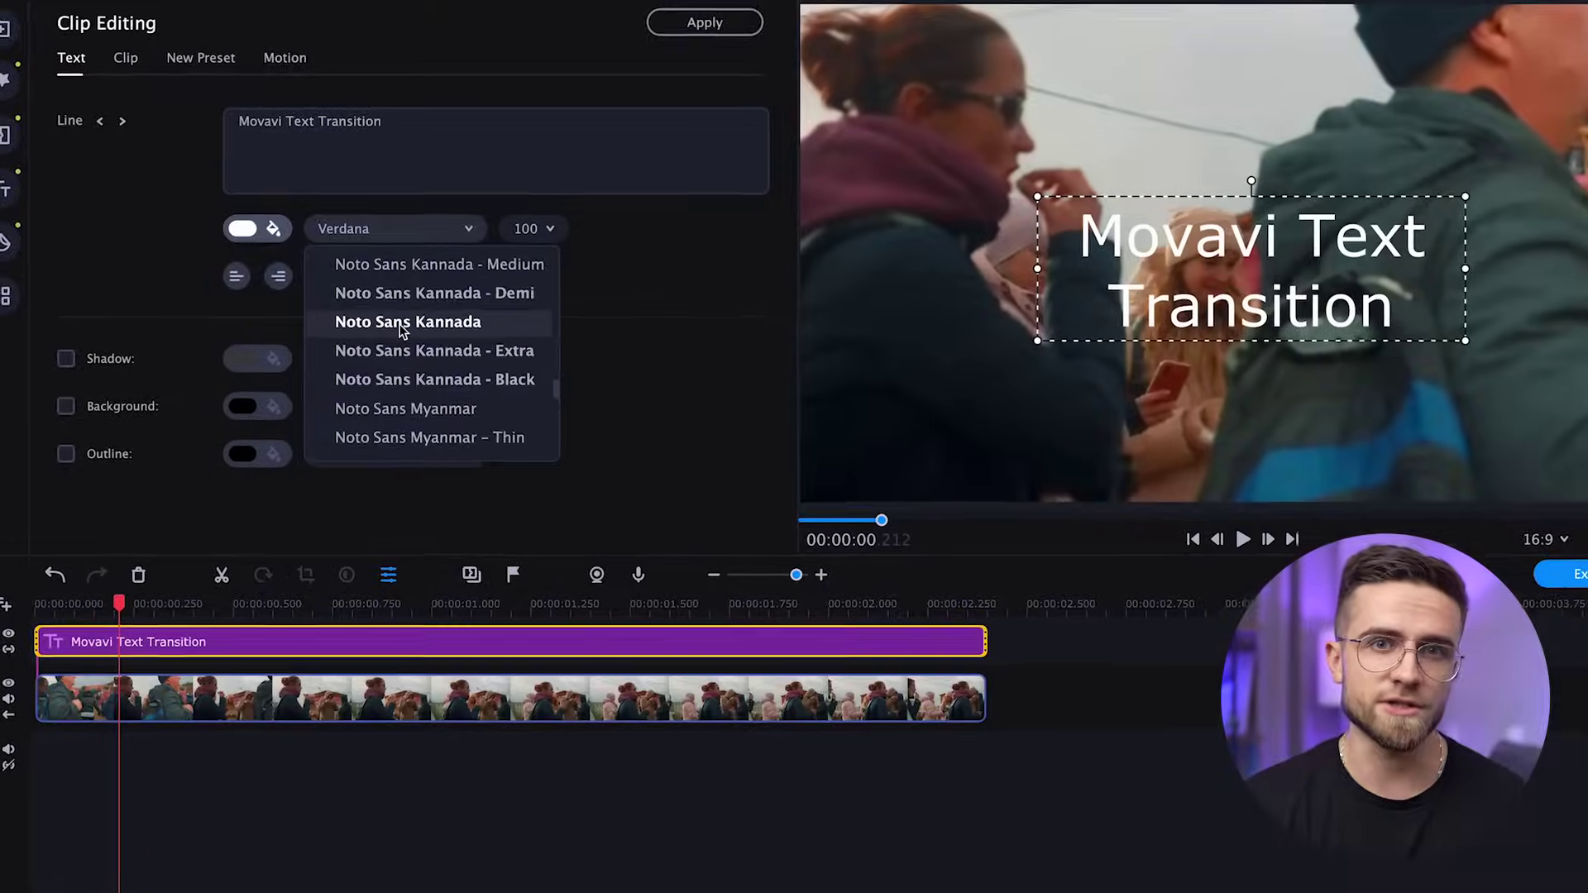
scroll(403, 329, up, 15)
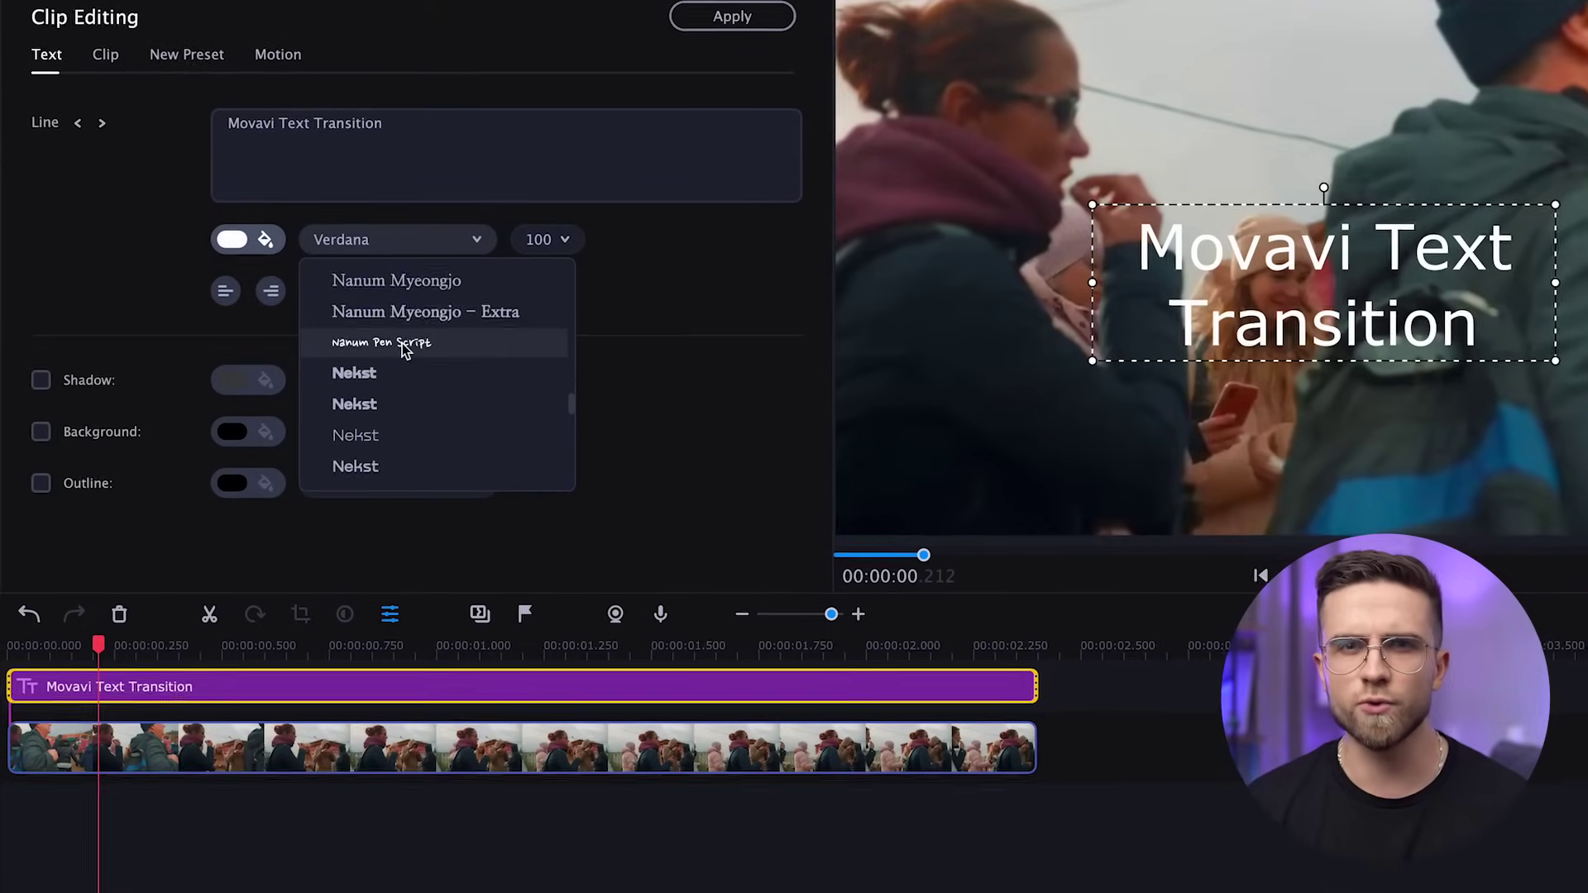
click(401, 375)
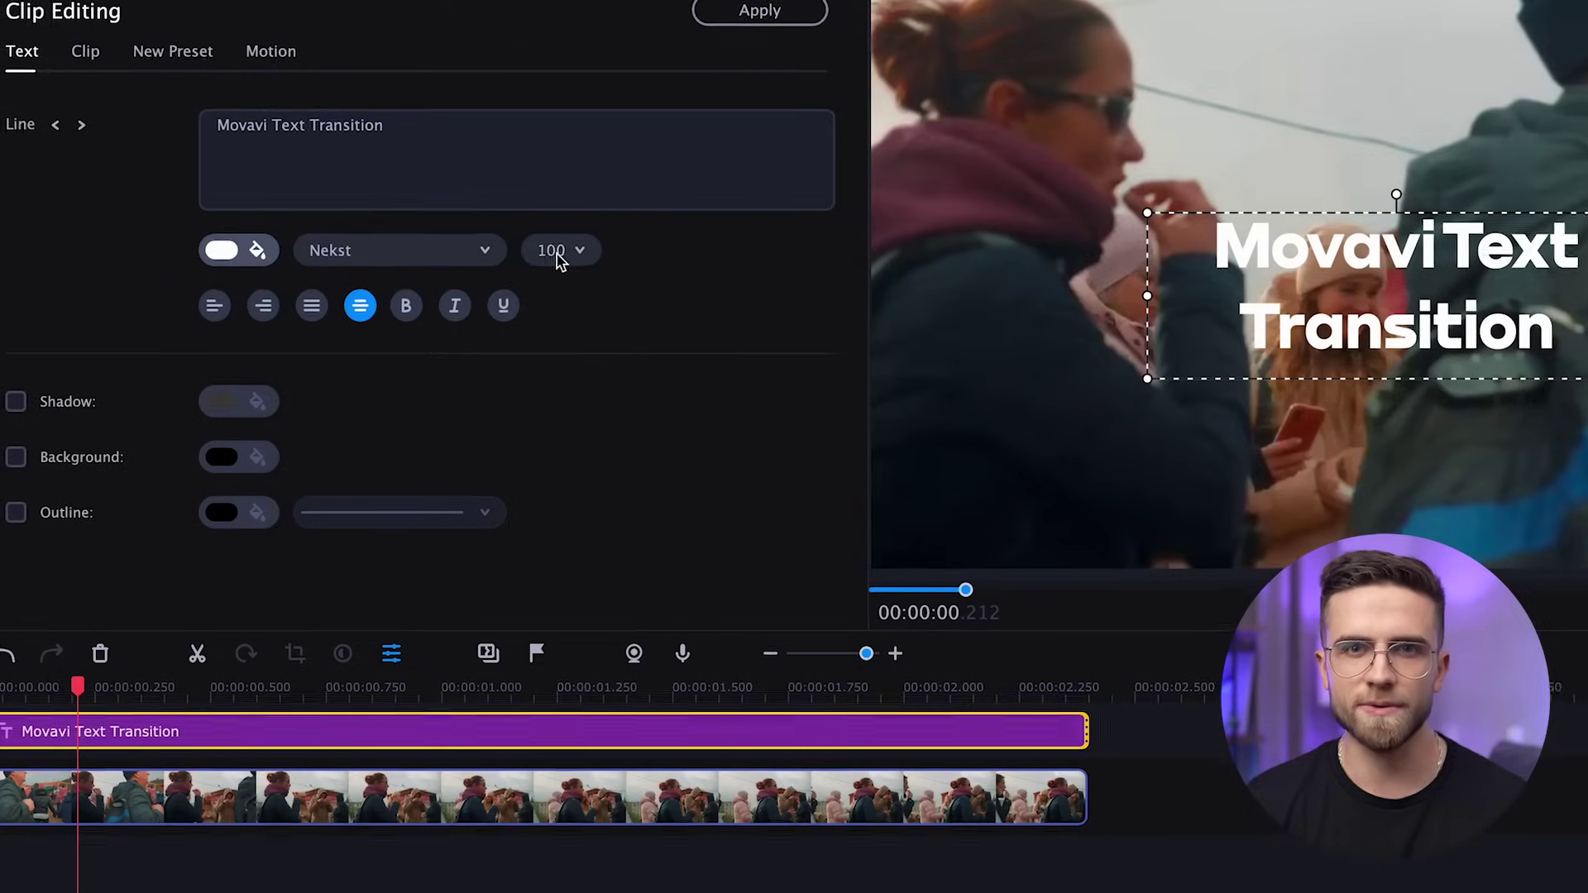
click(556, 258)
click(566, 504)
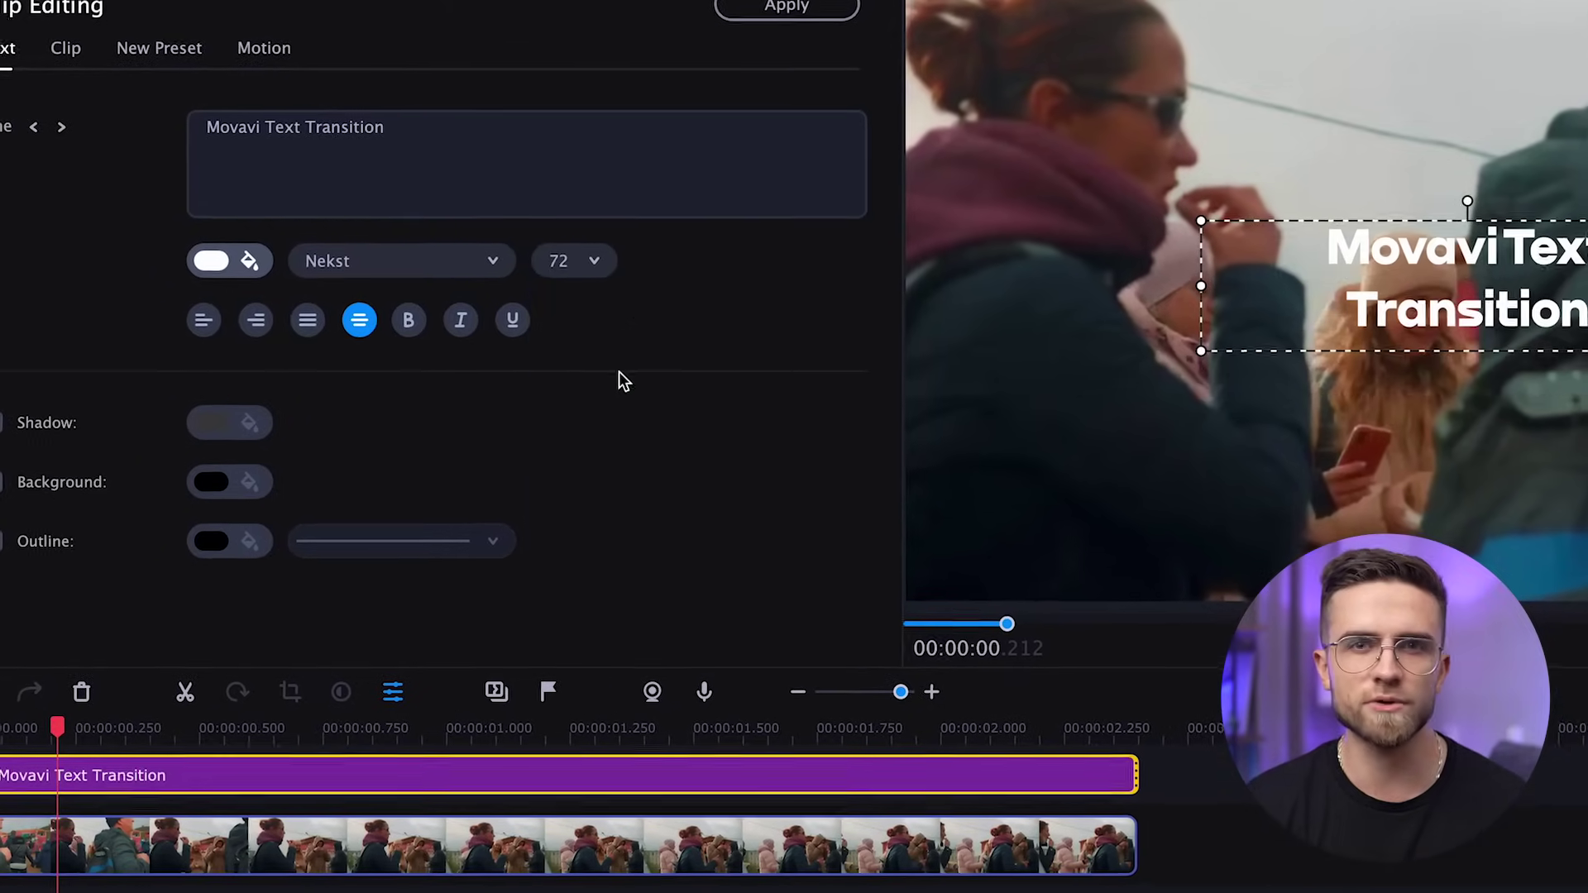
click(581, 262)
click(594, 518)
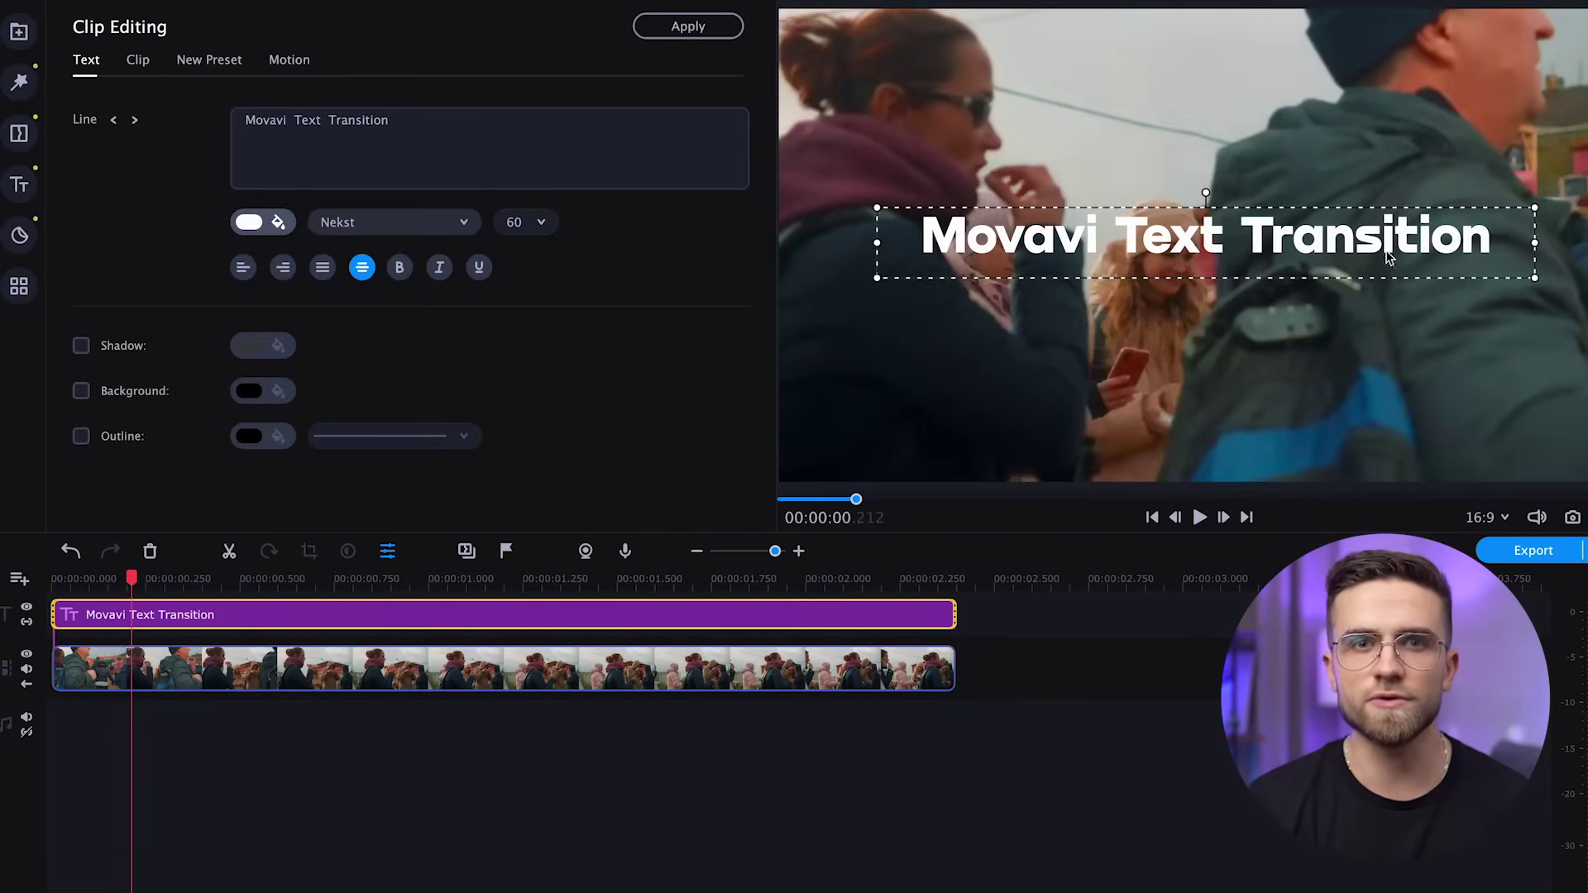
drag(1390, 258, 1308, 264)
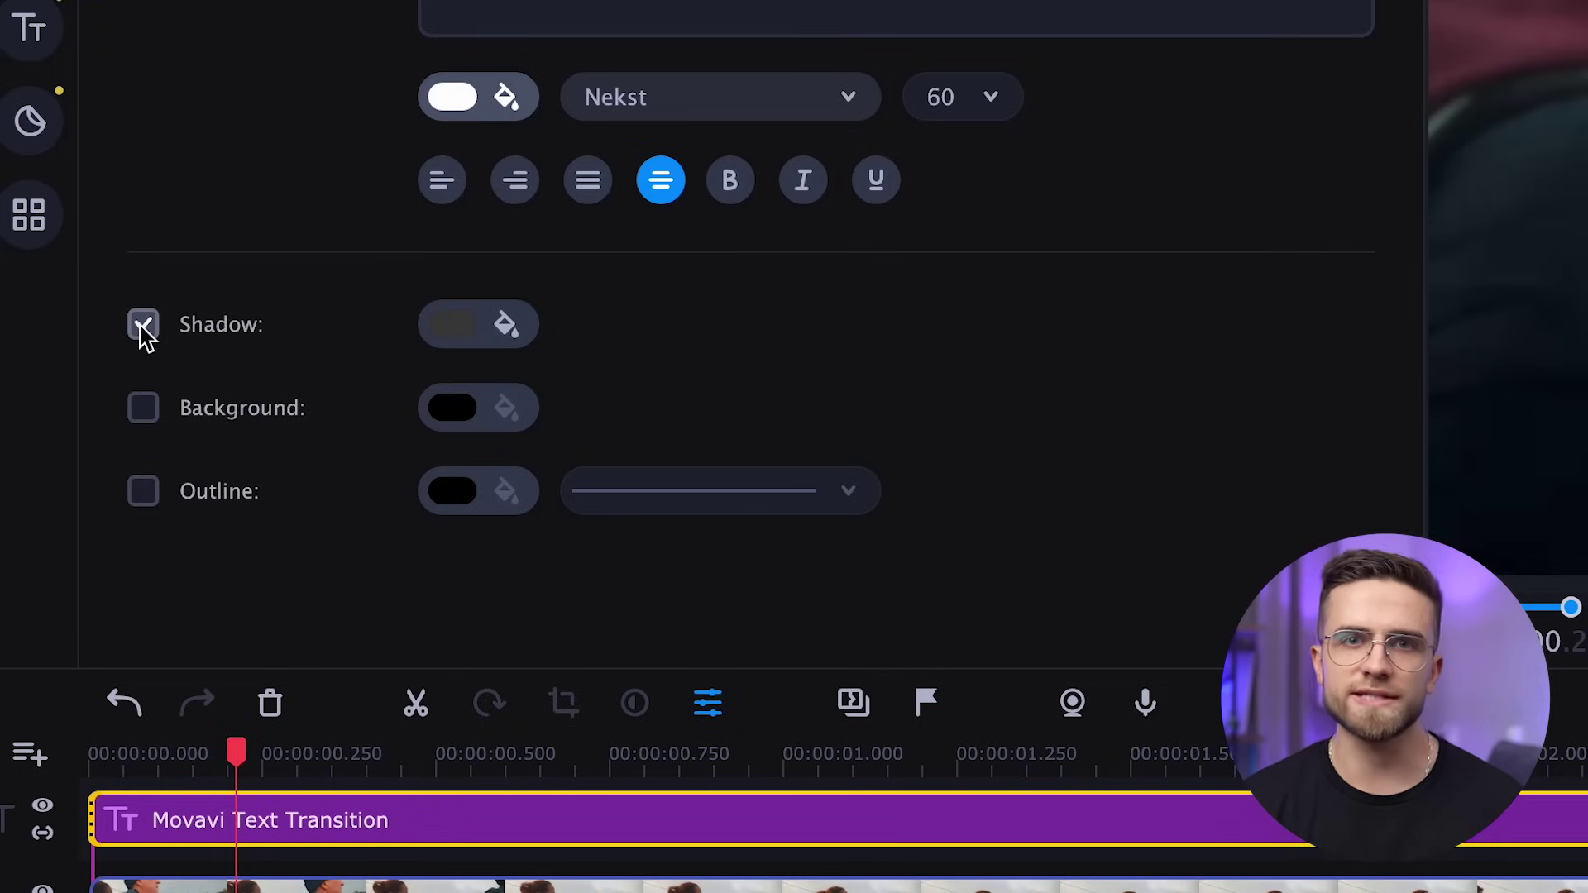
click(460, 326)
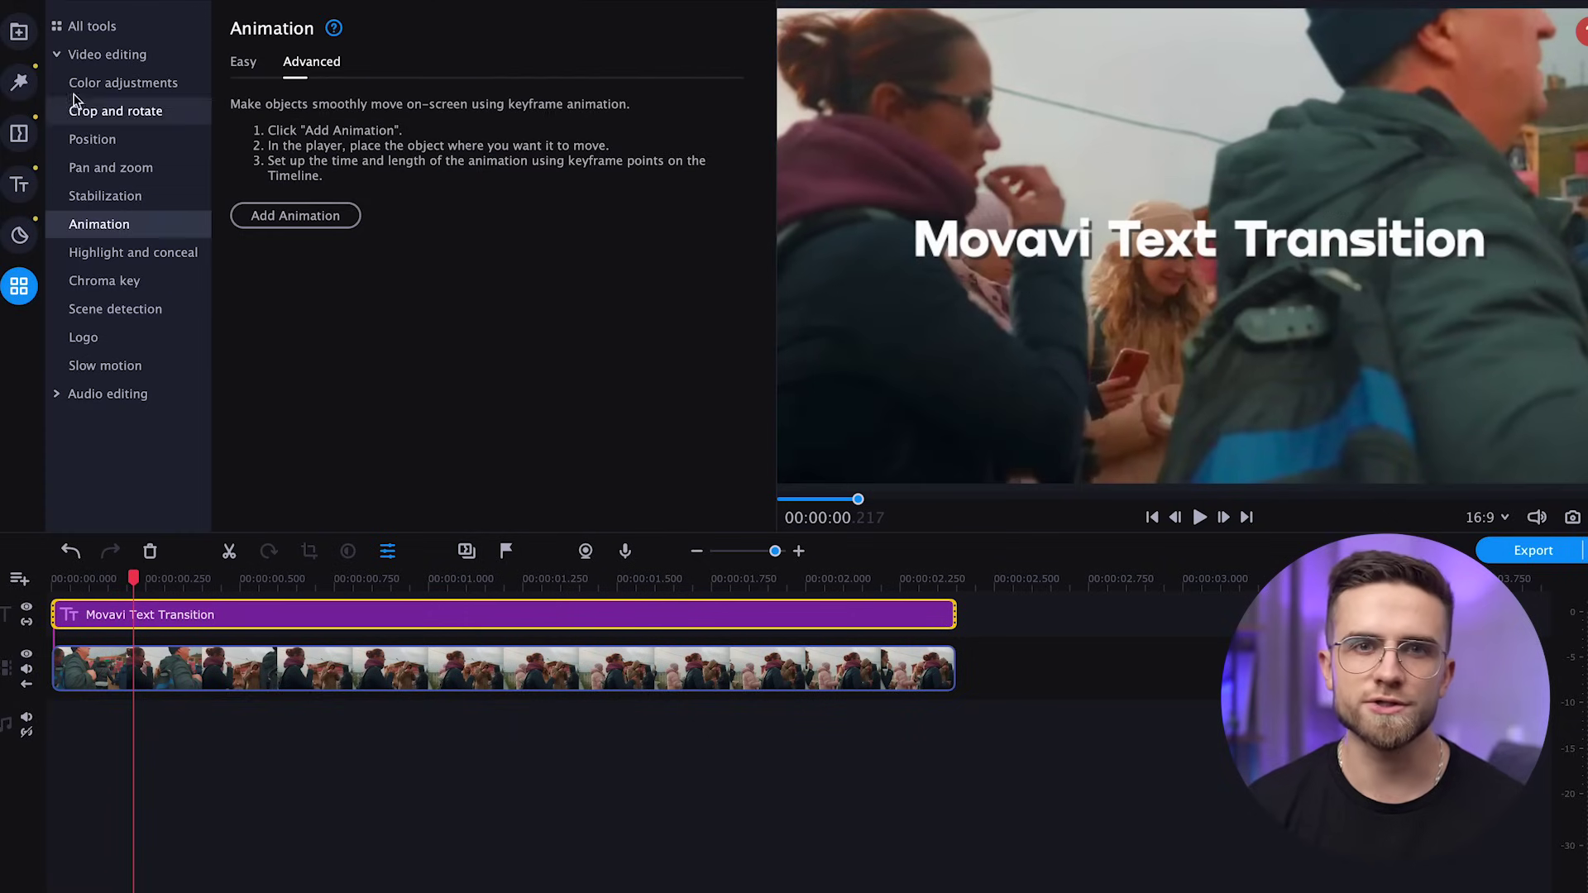
Step: Add animation keyframes to the title and place the playhead at 0.49 seconds
click(89, 25)
click(623, 259)
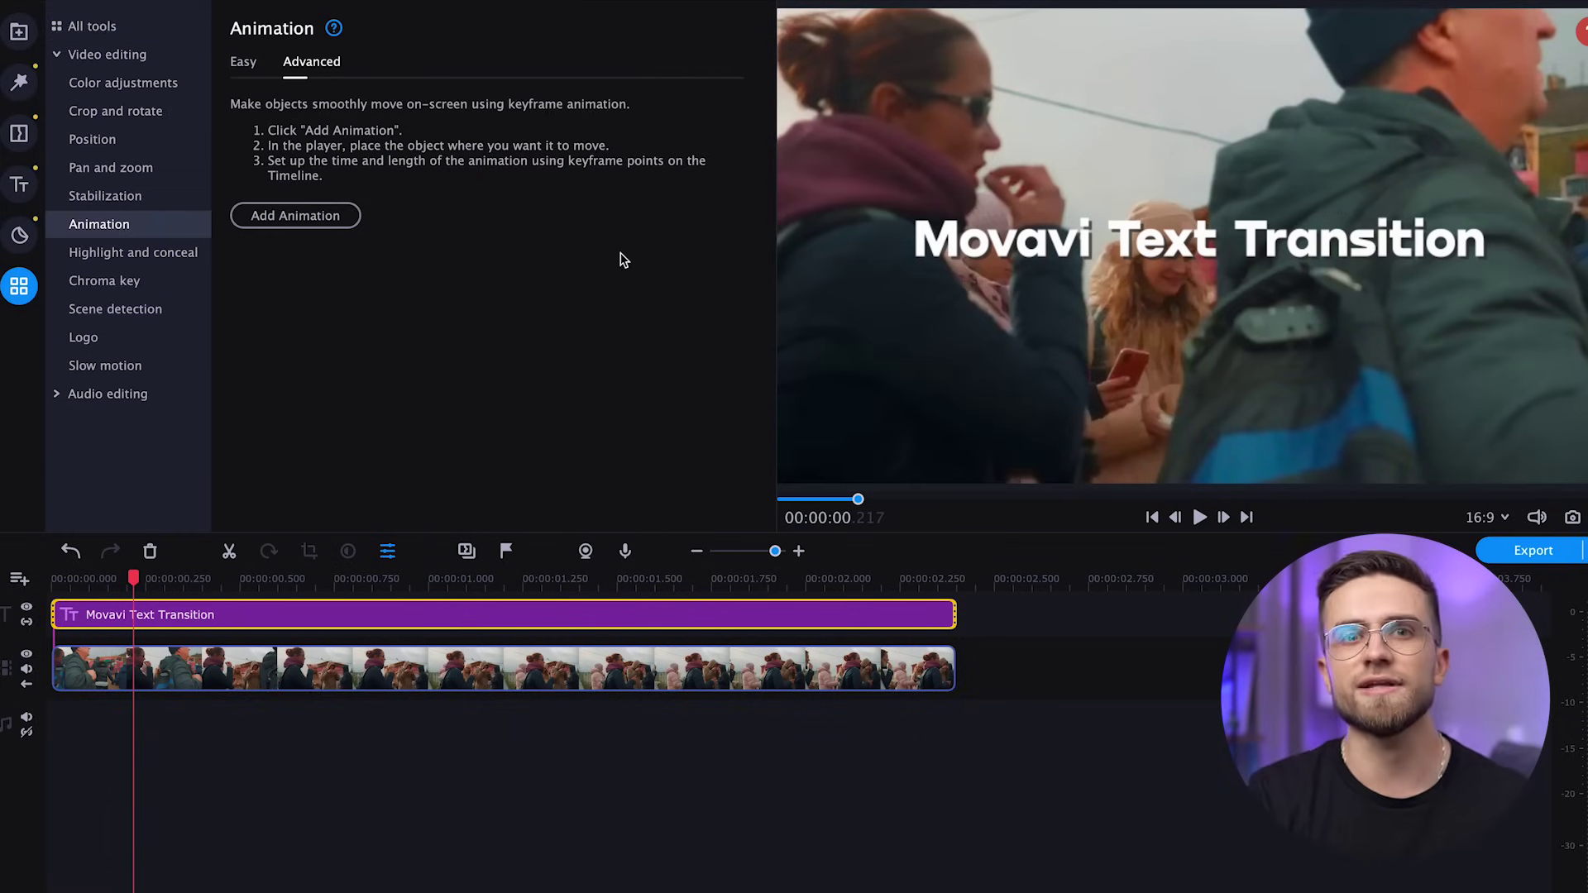
click(335, 219)
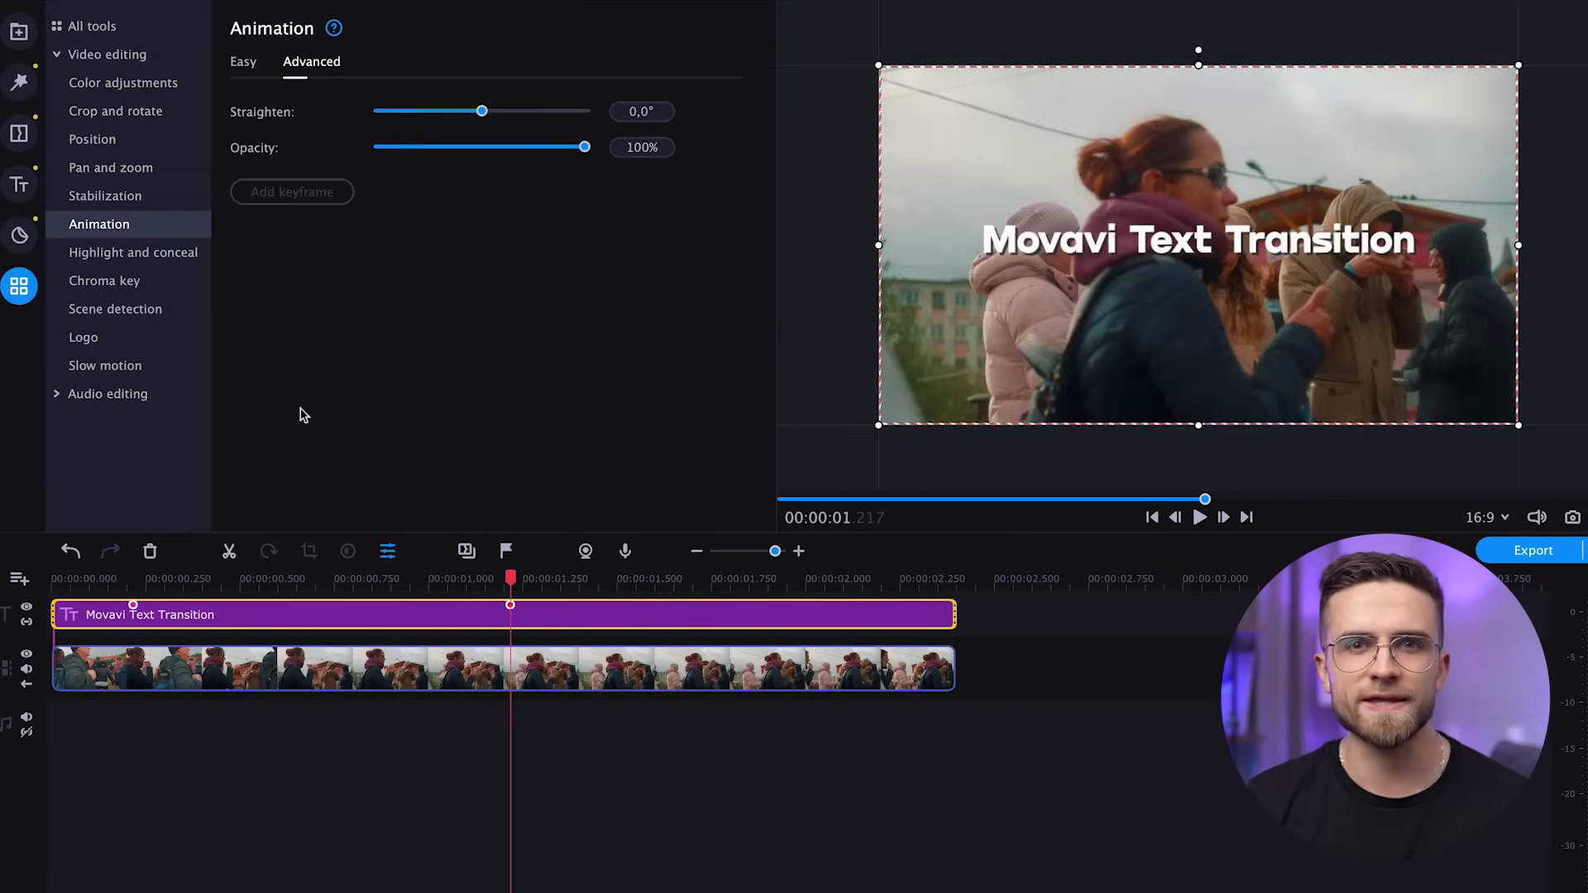
click(133, 606)
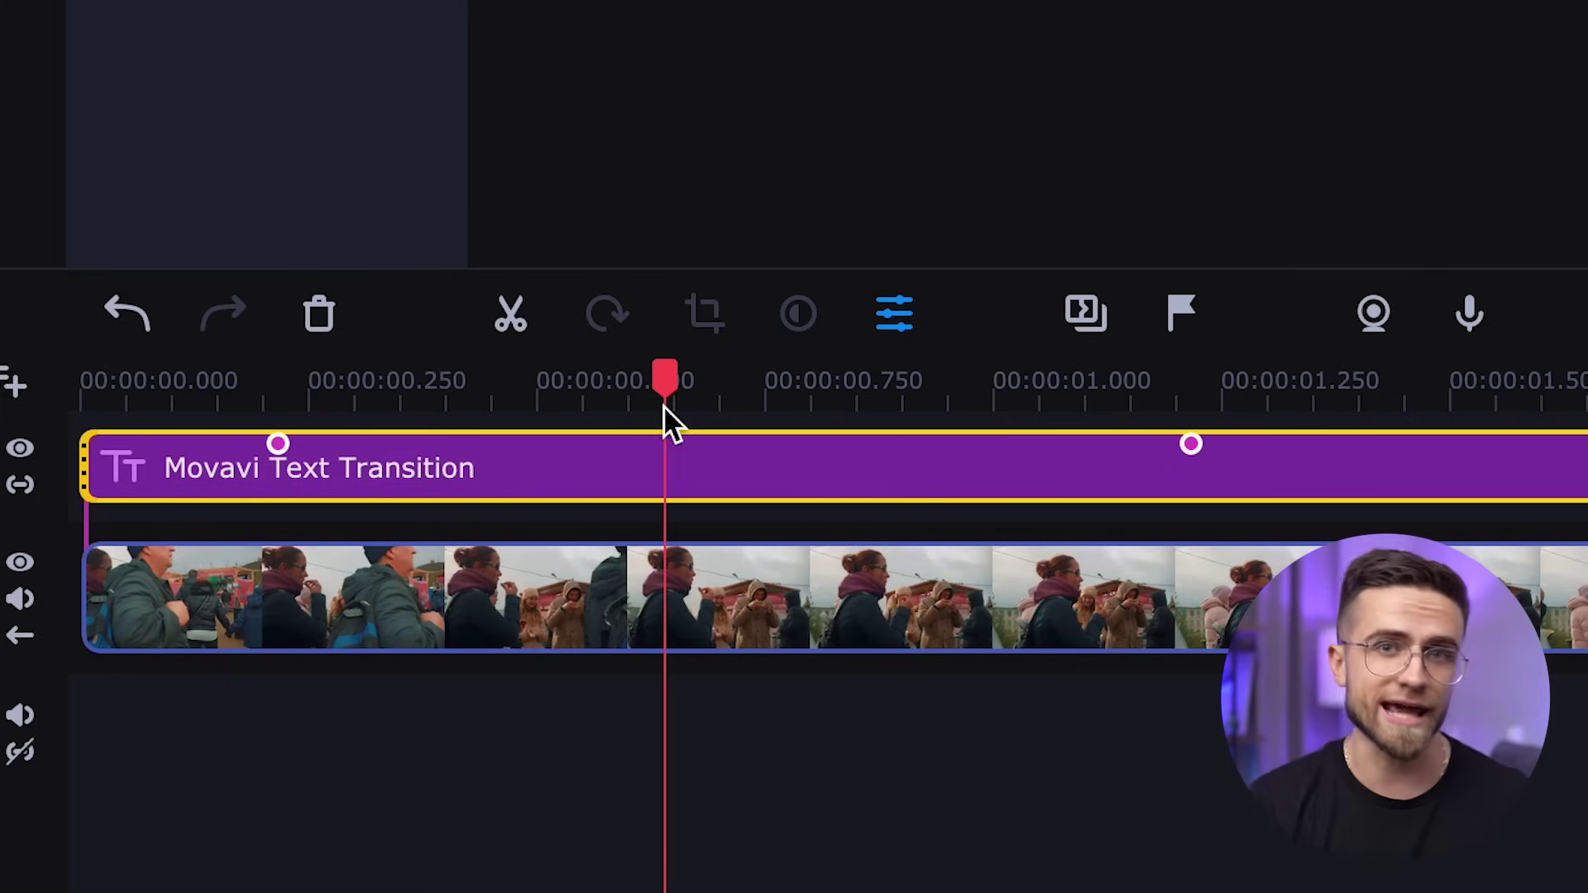
drag(664, 405, 584, 404)
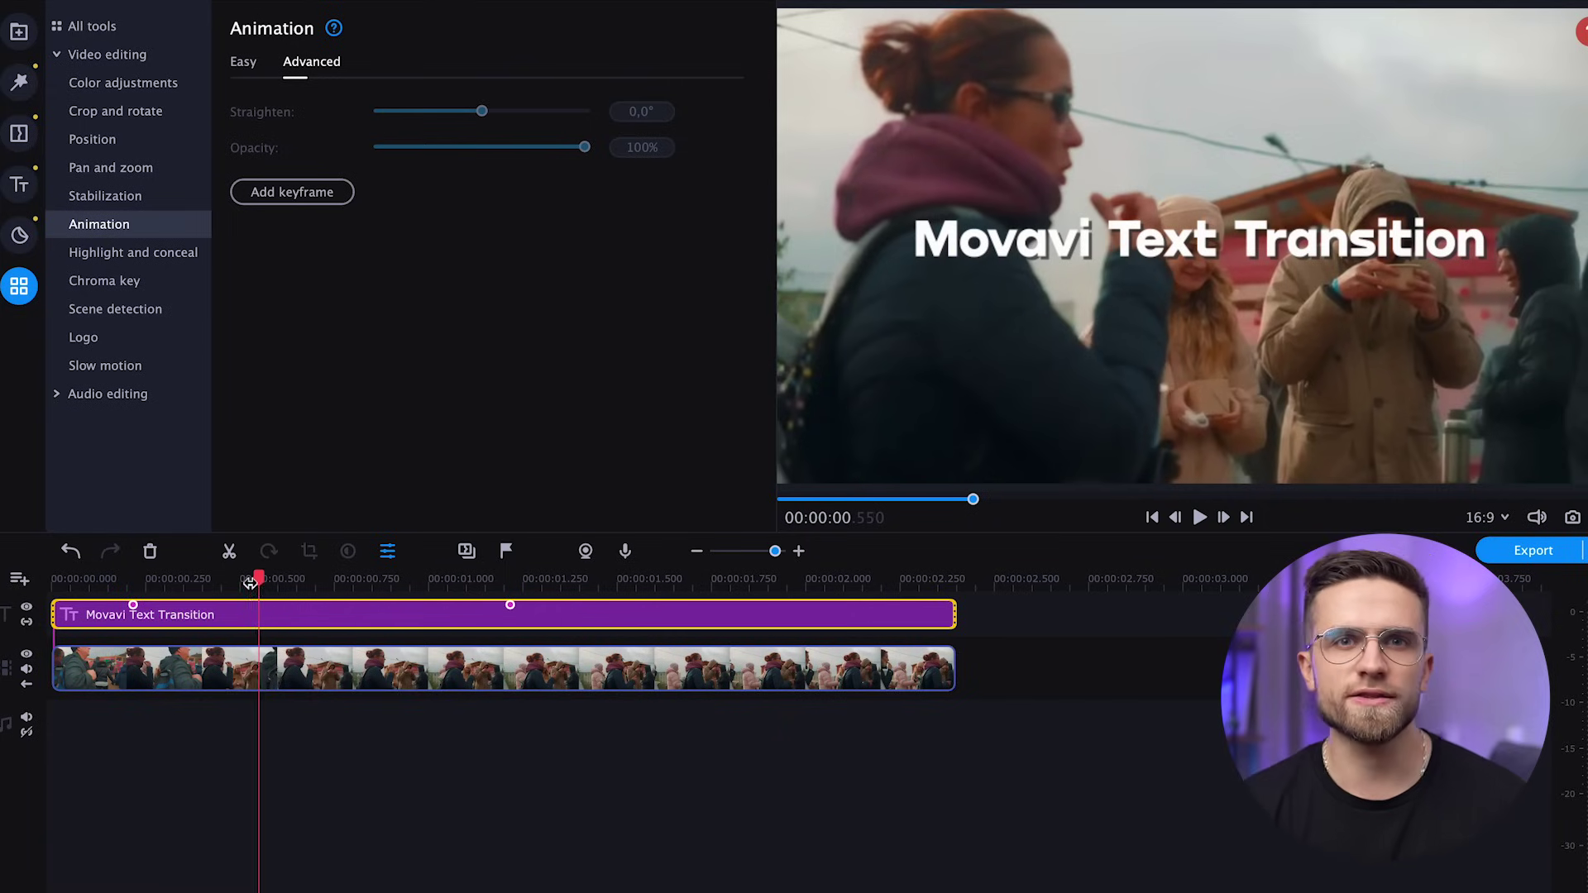
drag(249, 583, 214, 585)
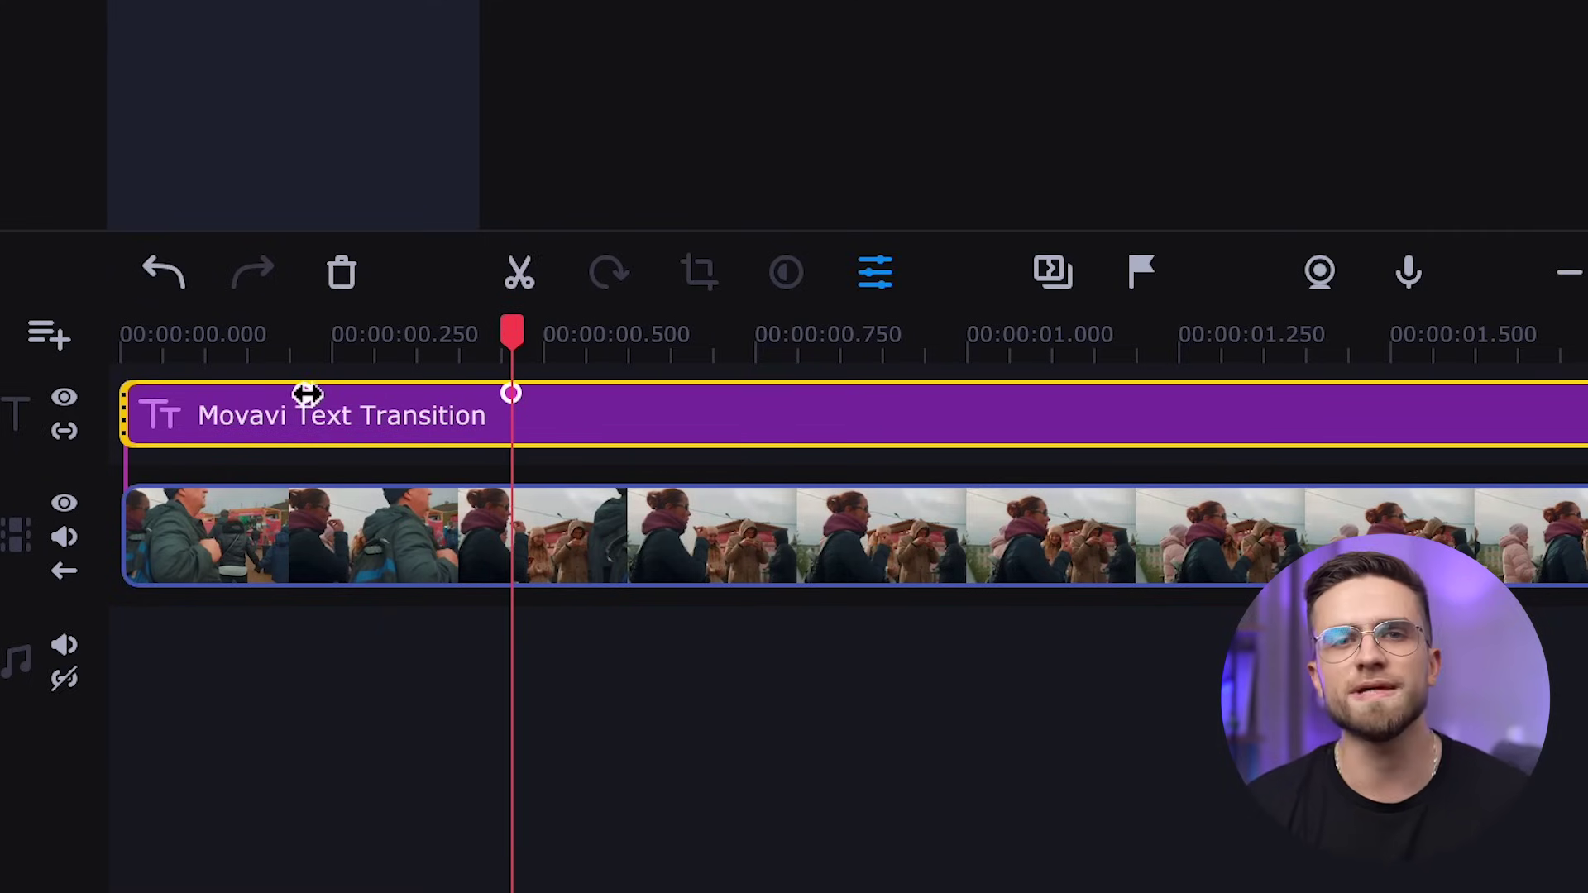
Step: Shift the title far left at 0% opacity for its start keyframe, then preview the animation
drag(306, 394, 124, 393)
drag(1153, 248, 759, 291)
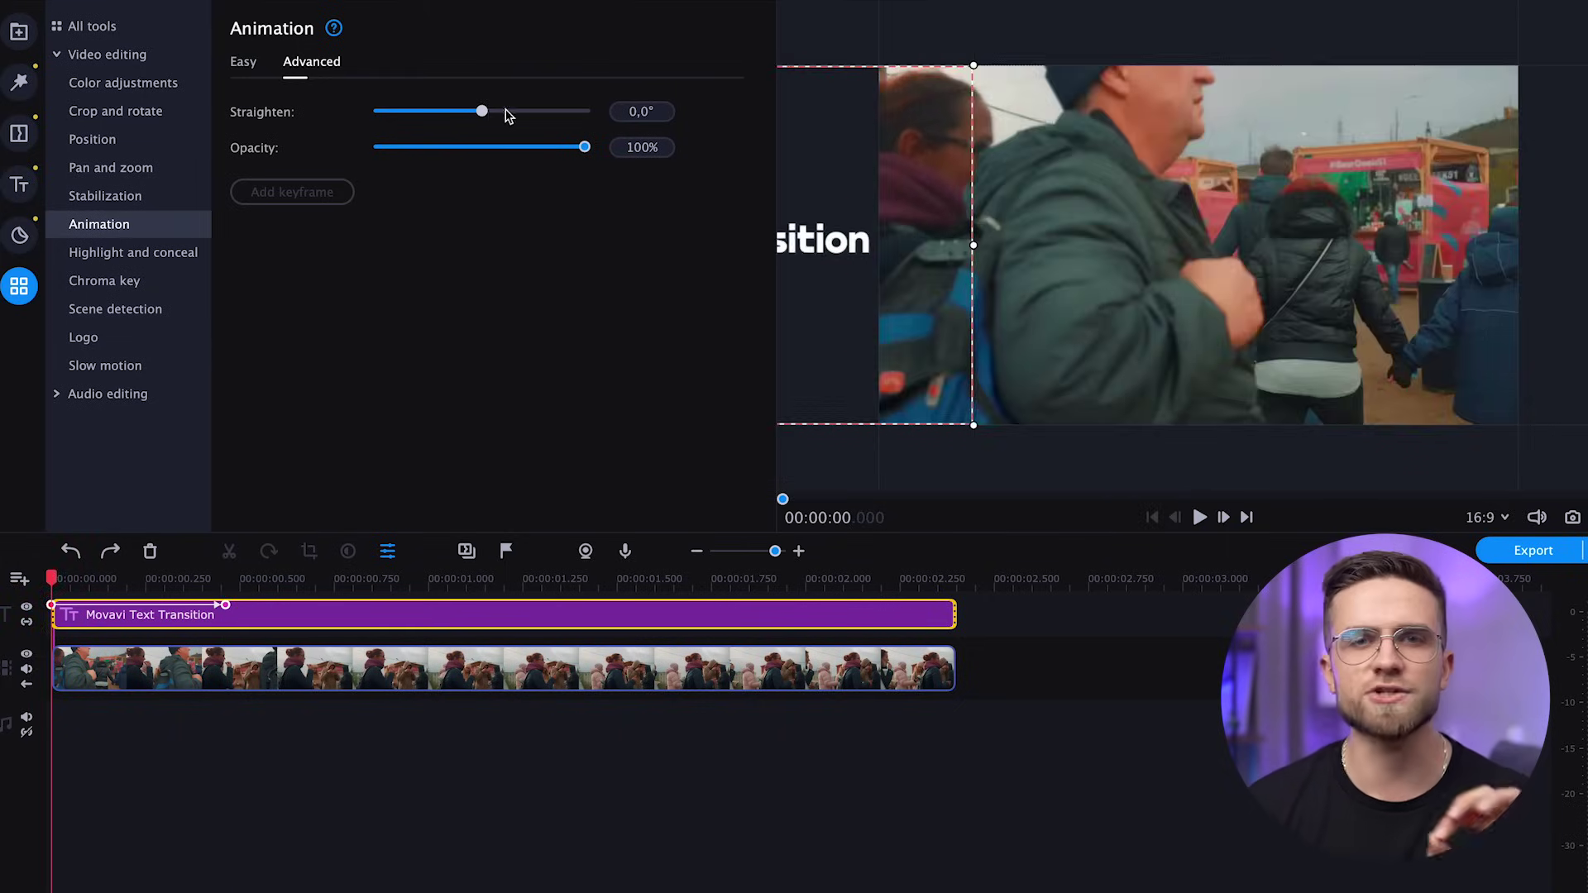
drag(506, 111, 521, 113)
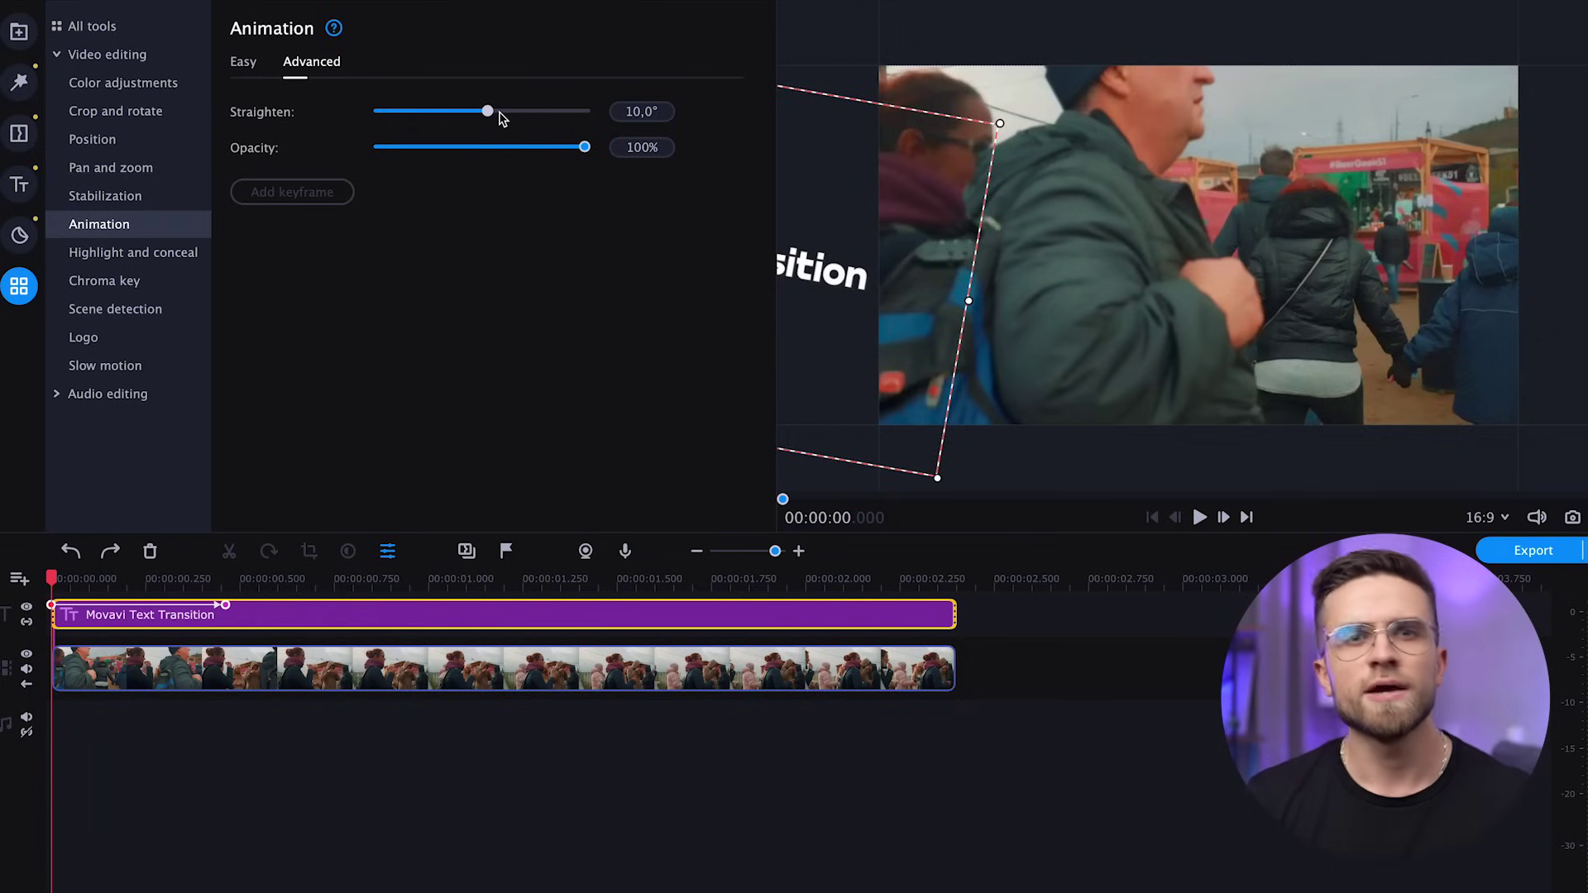
key(ctrl+z)
drag(585, 148, 477, 138)
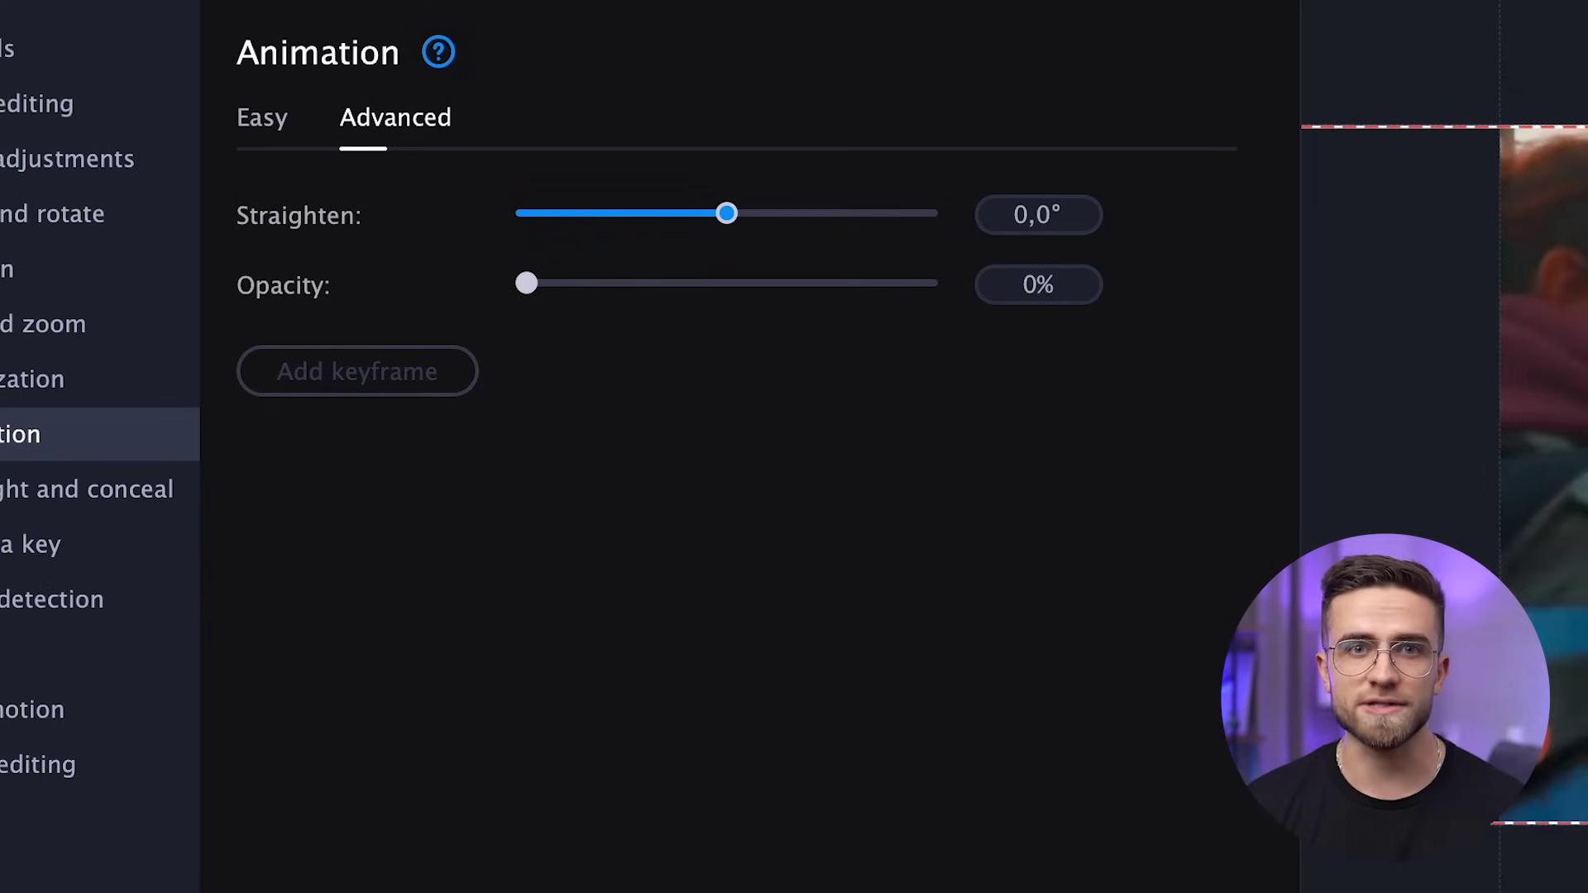
key(space)
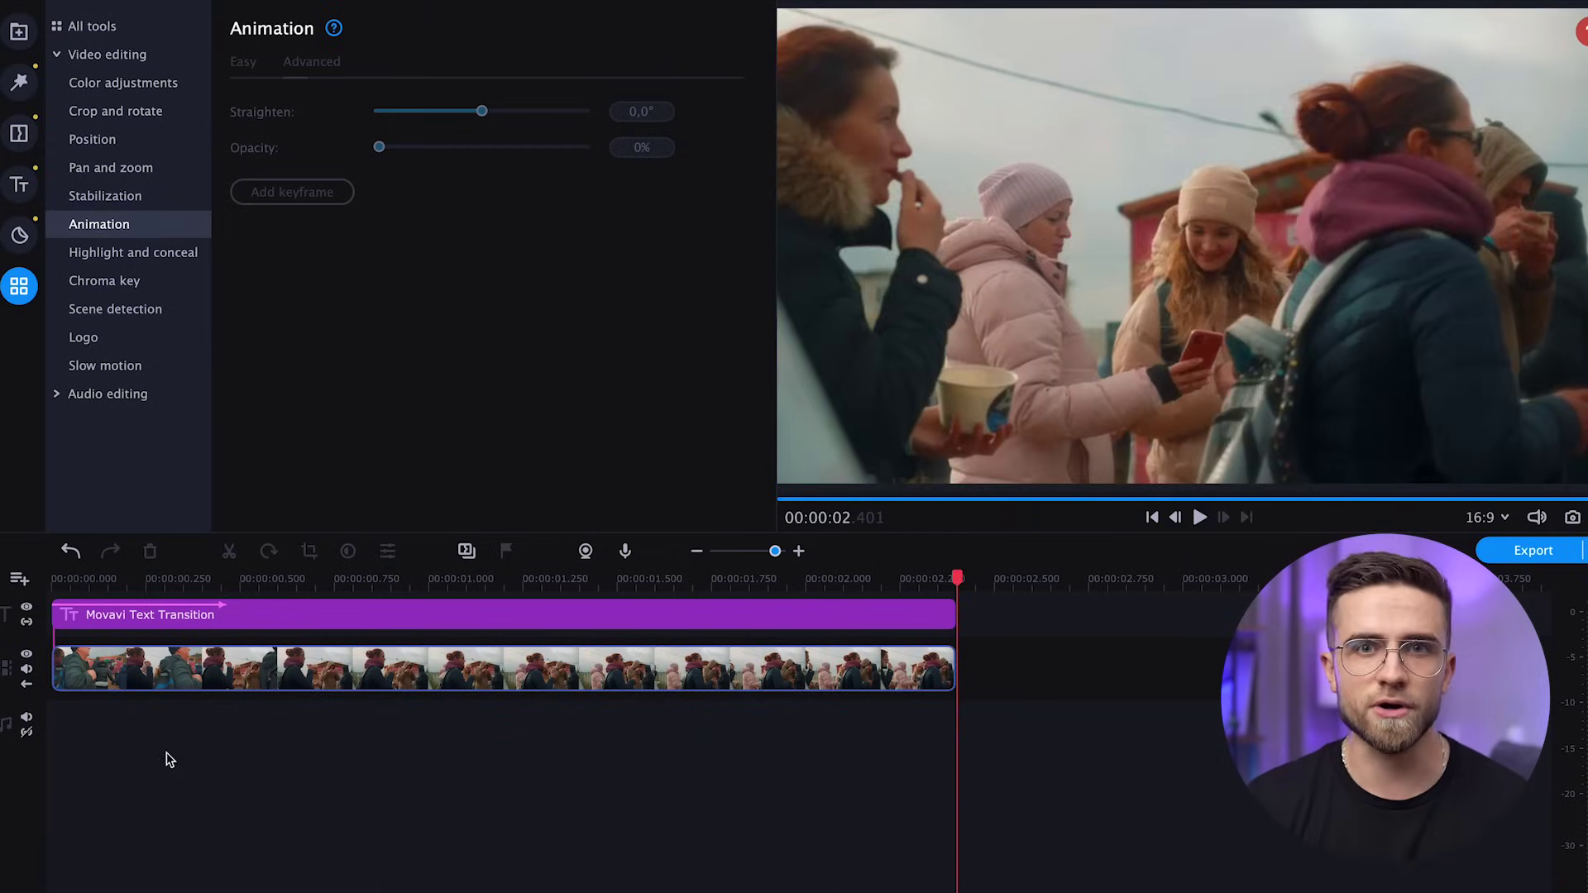
drag(64, 584, 2, 597)
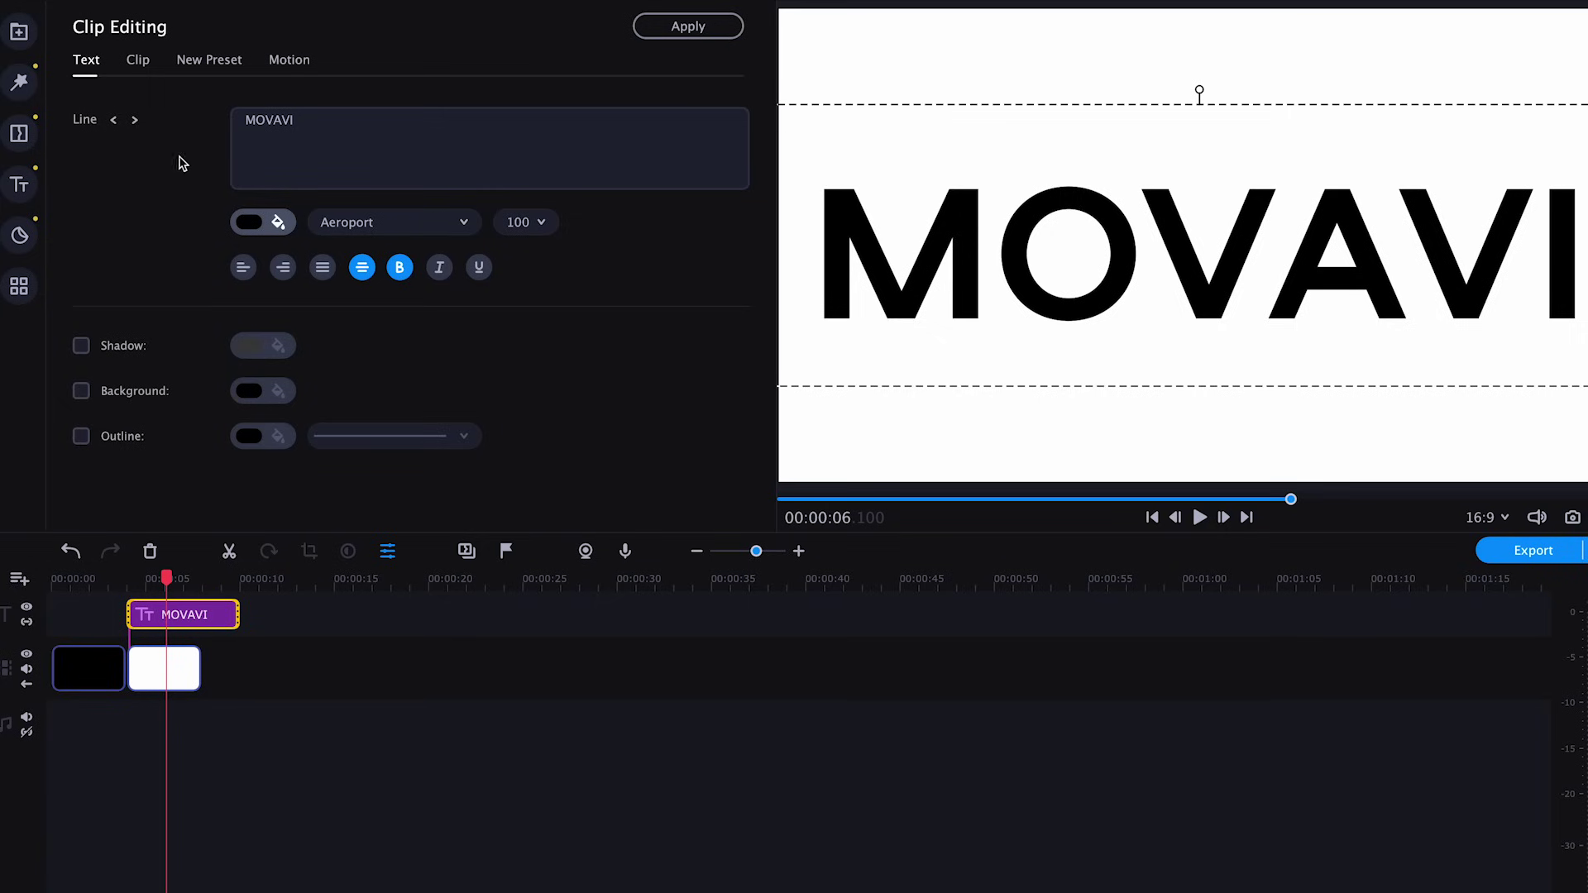
Step: Bring up the Backgrounds clip library from the Import panel
click(18, 33)
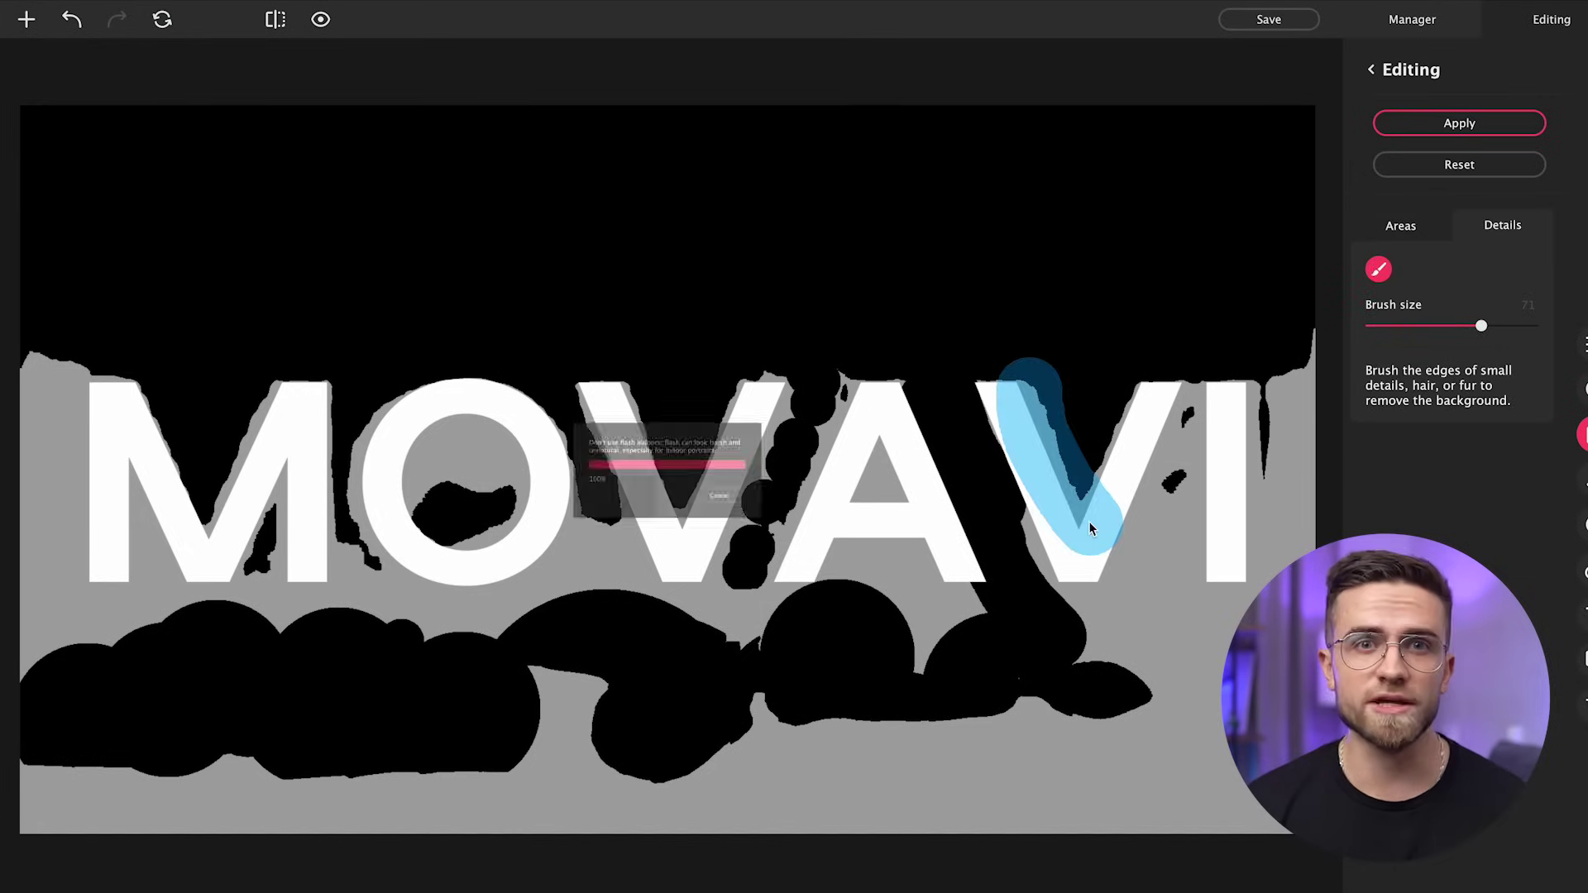
Step: Refine the mask around the V, A and O letters, then save the cut-out MOVAVI image
drag(1197, 365, 1128, 610)
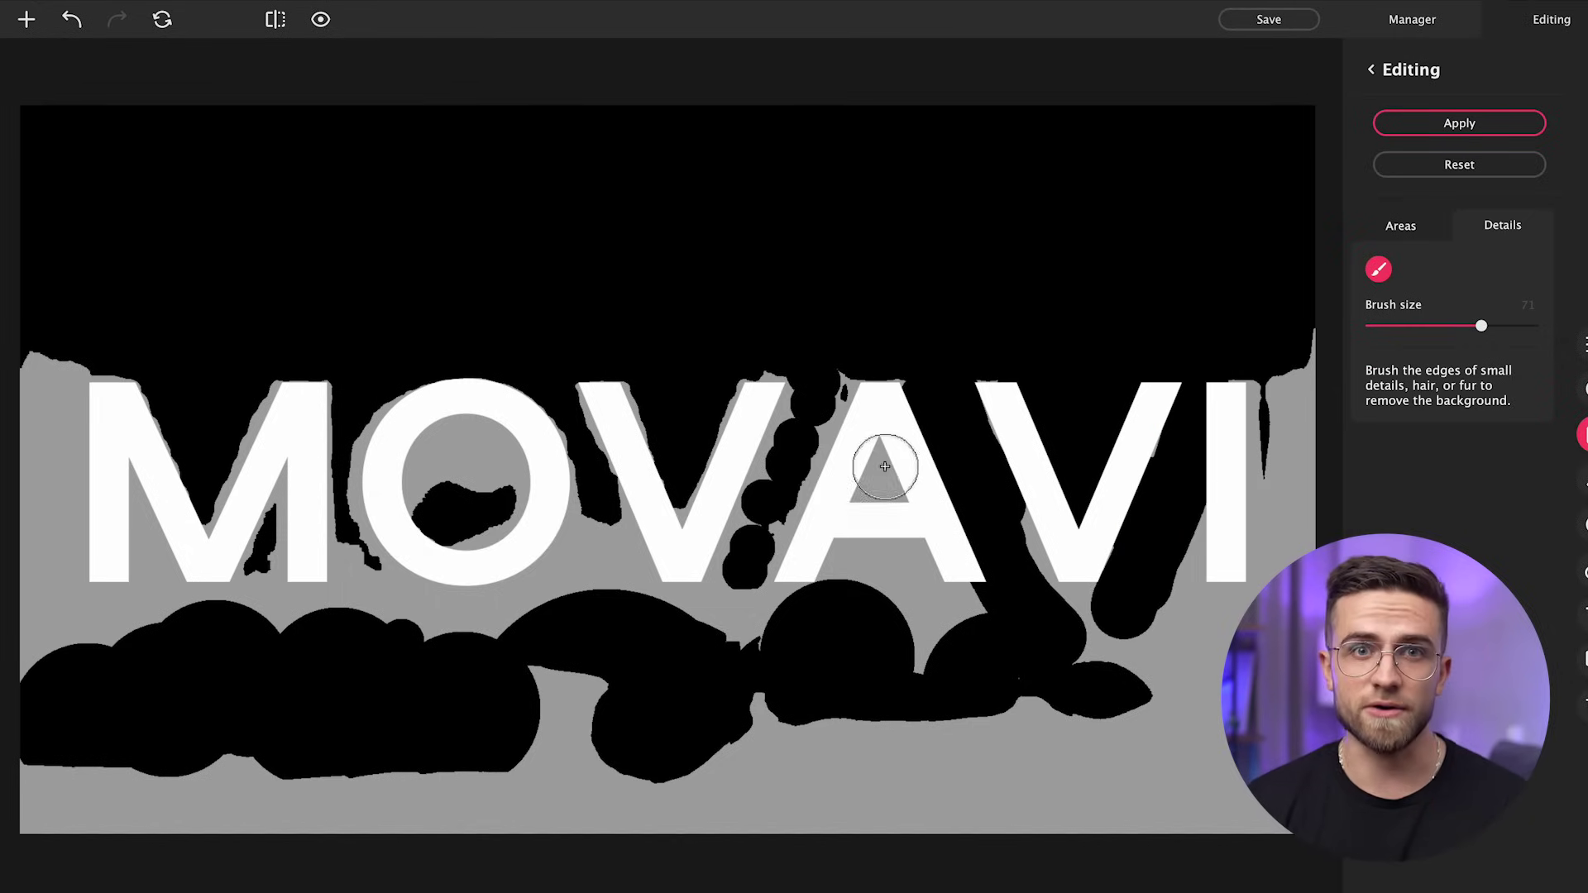
drag(812, 386, 745, 579)
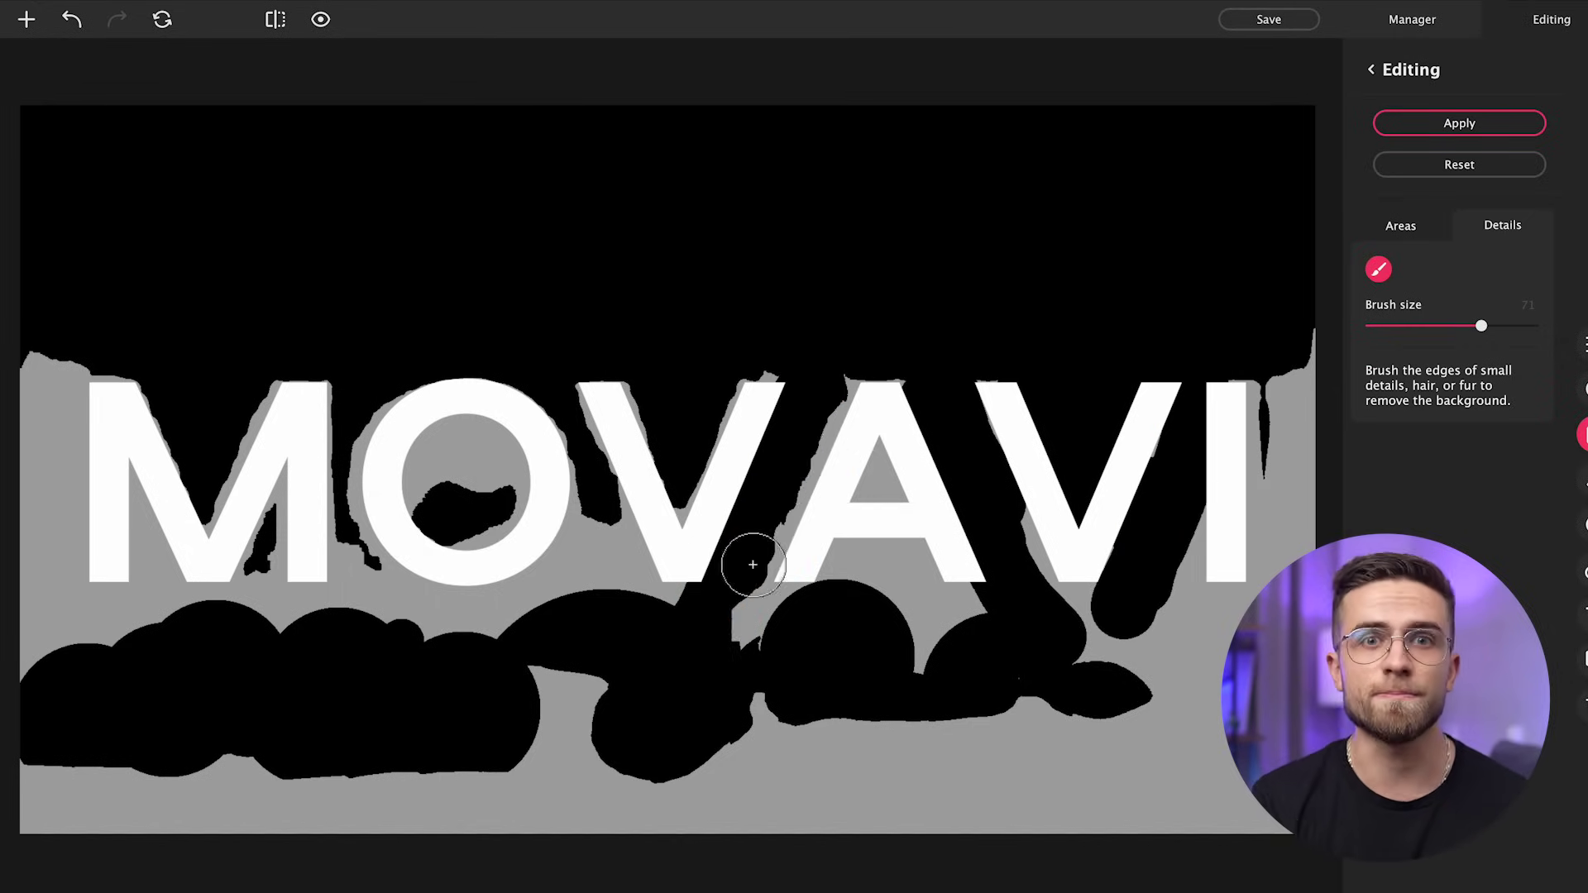
drag(683, 598, 397, 616)
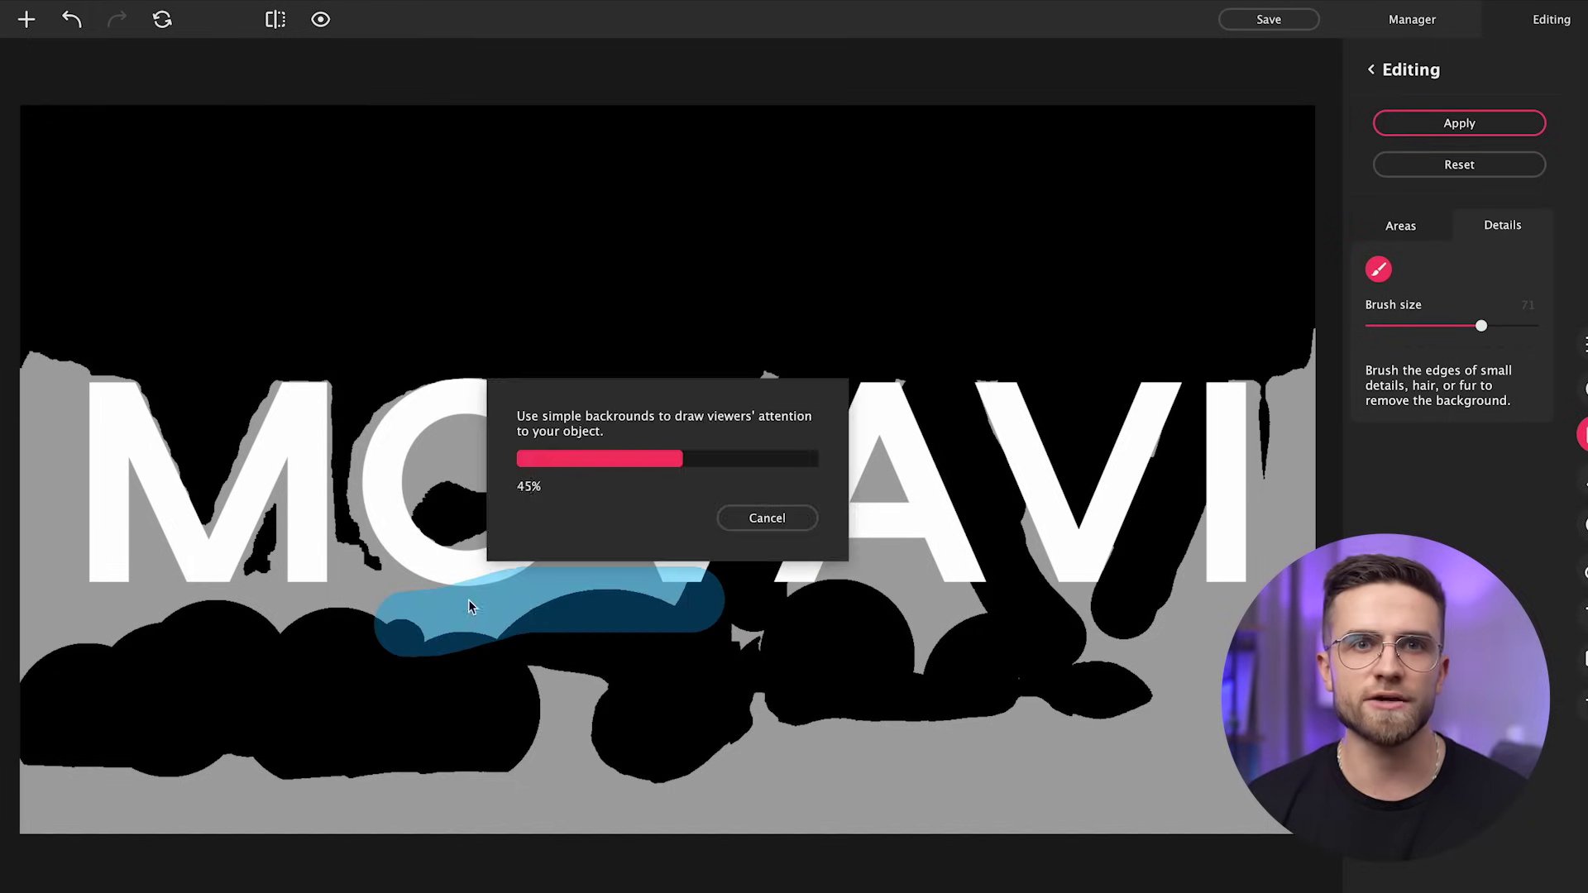
drag(579, 395, 671, 594)
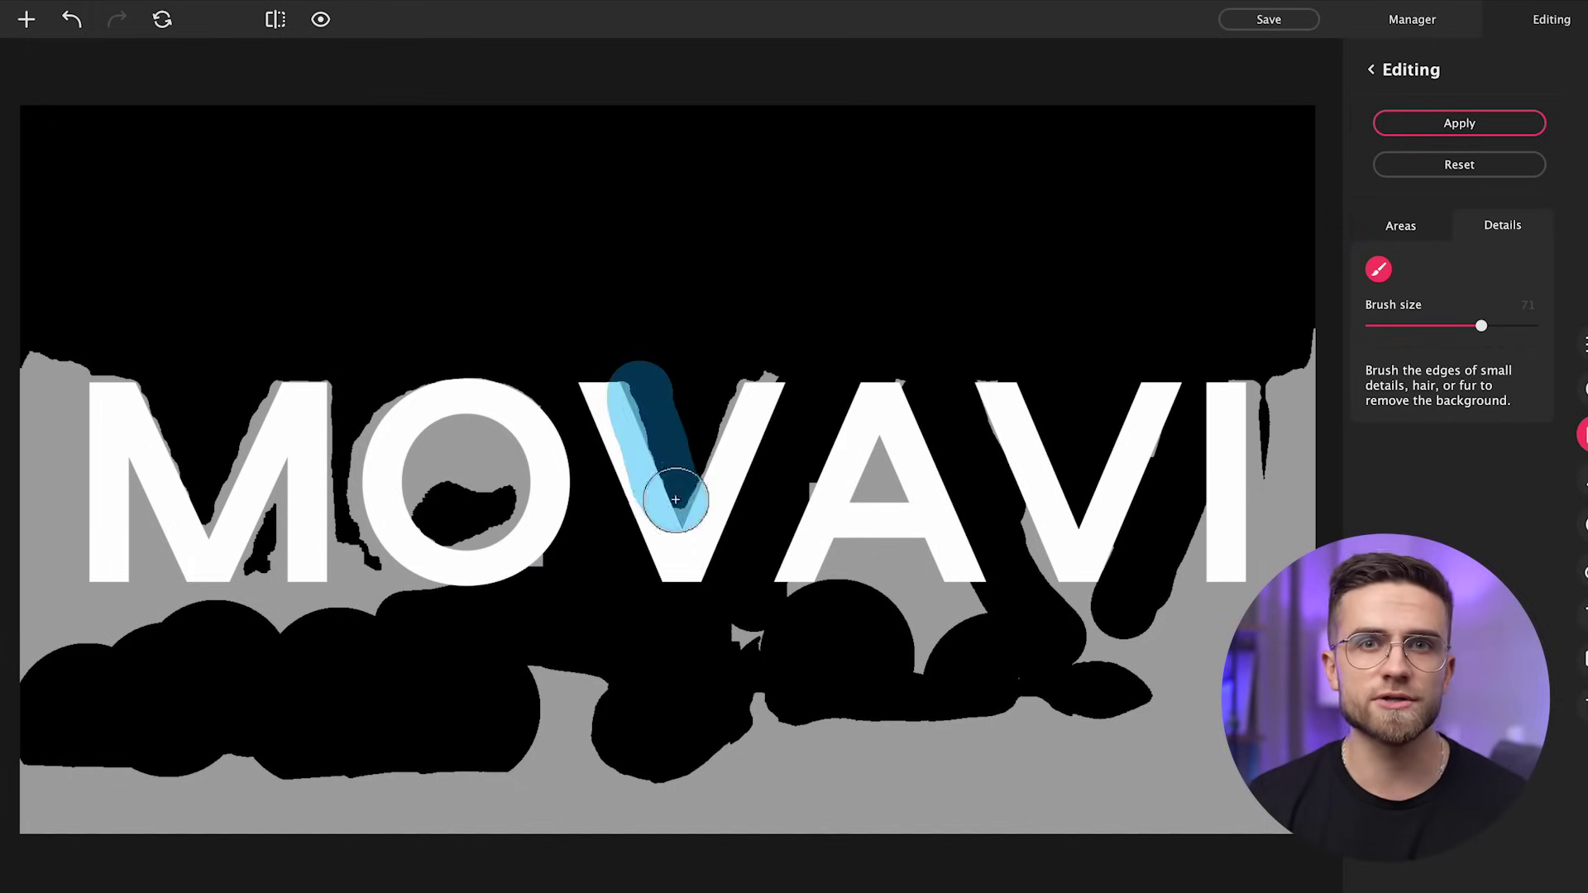
drag(728, 364, 755, 378)
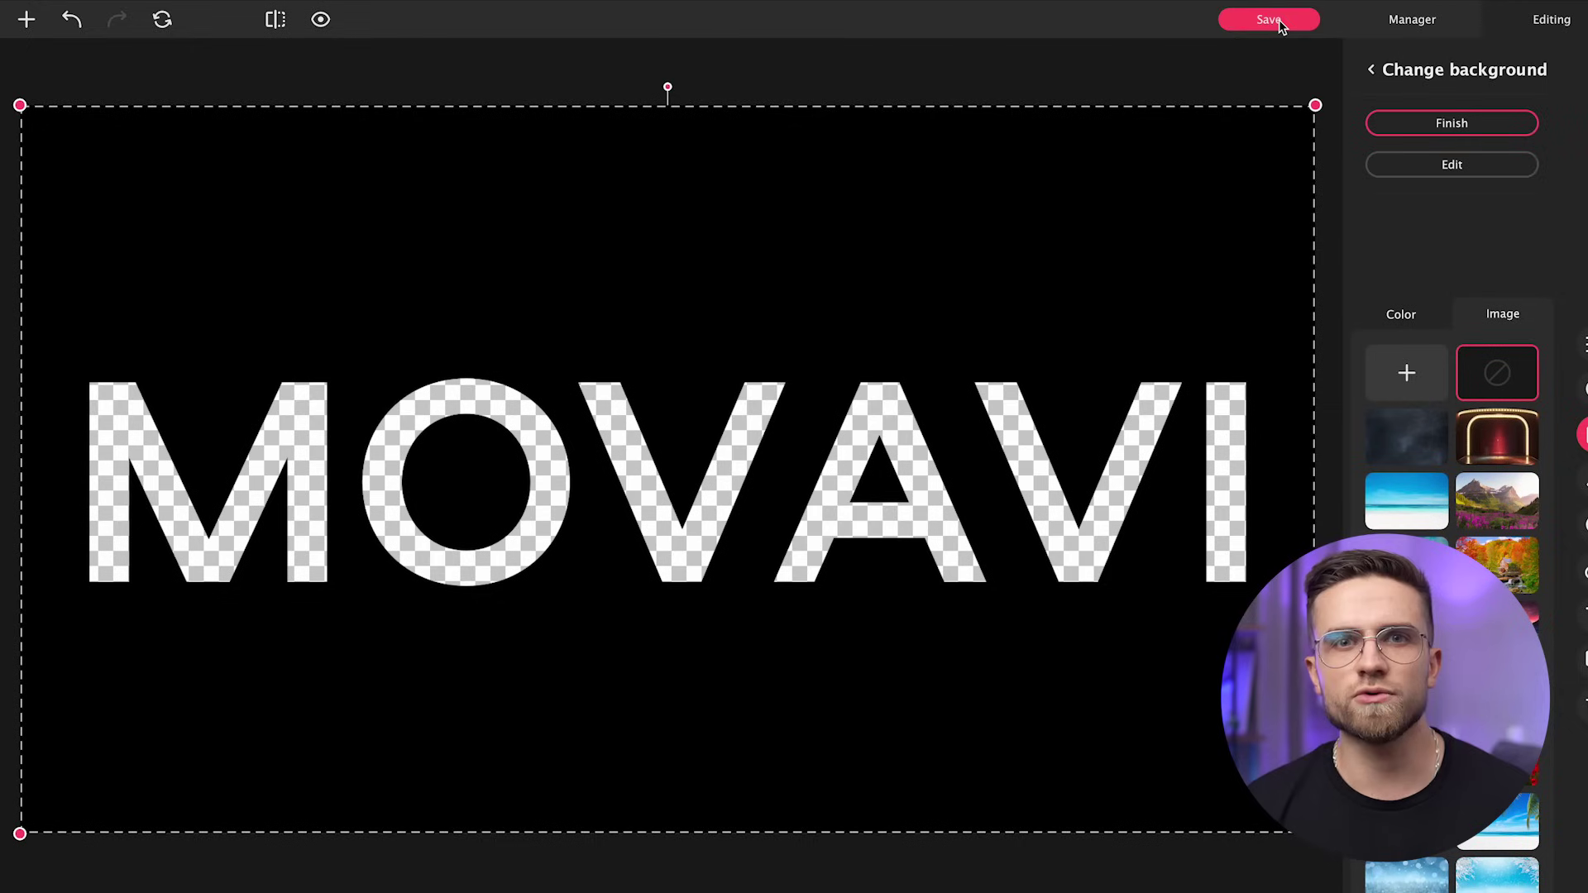
click(1258, 54)
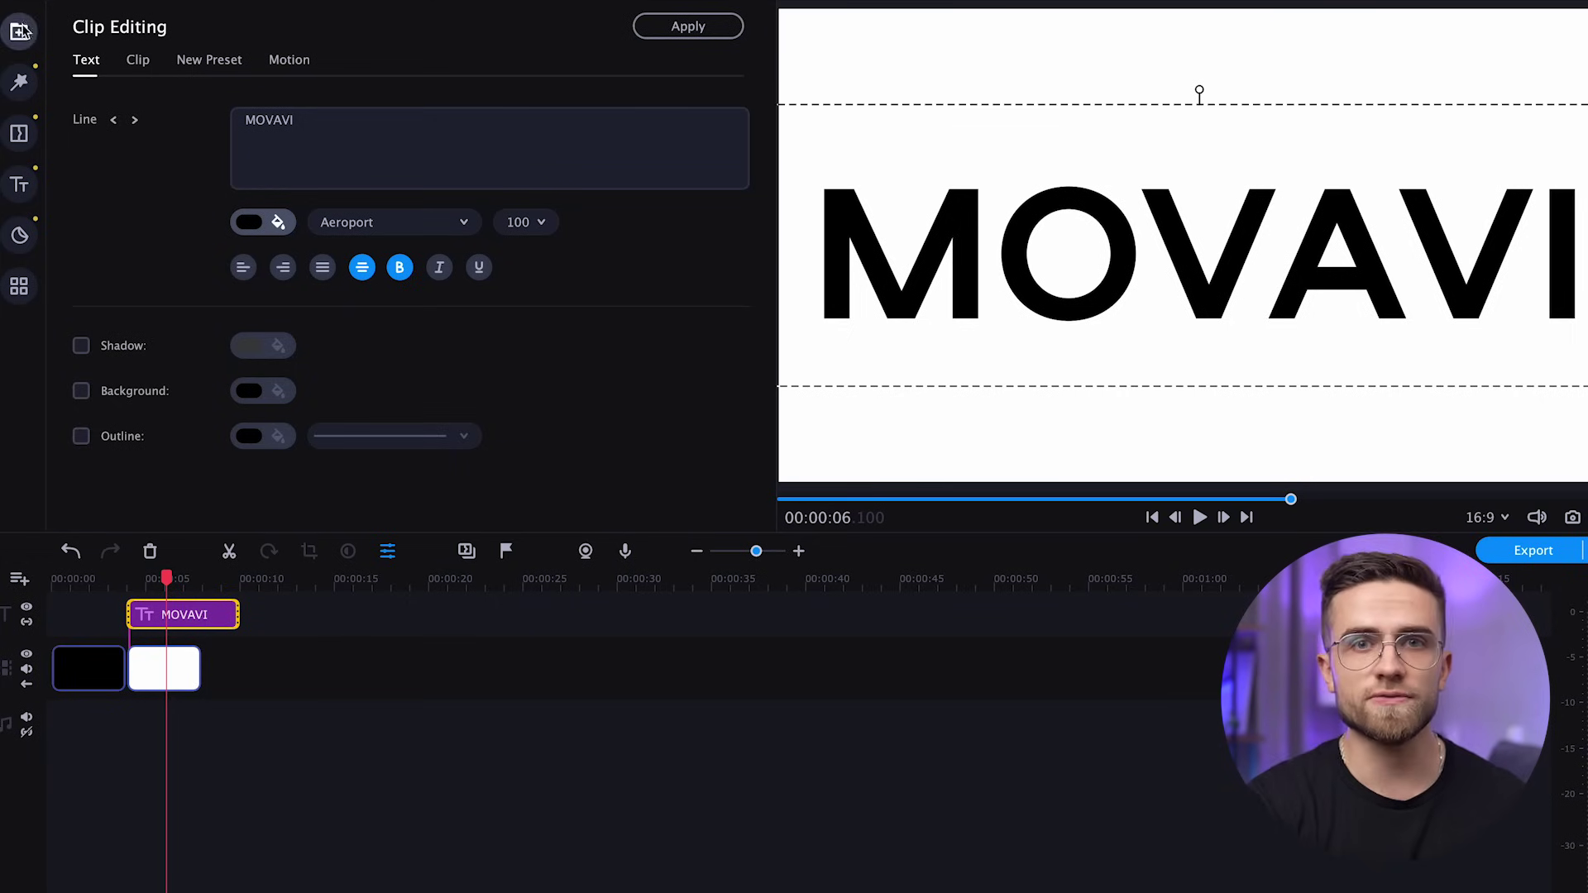
Step: Show the media import options and set the playhead to about 2.1 seconds
click(21, 31)
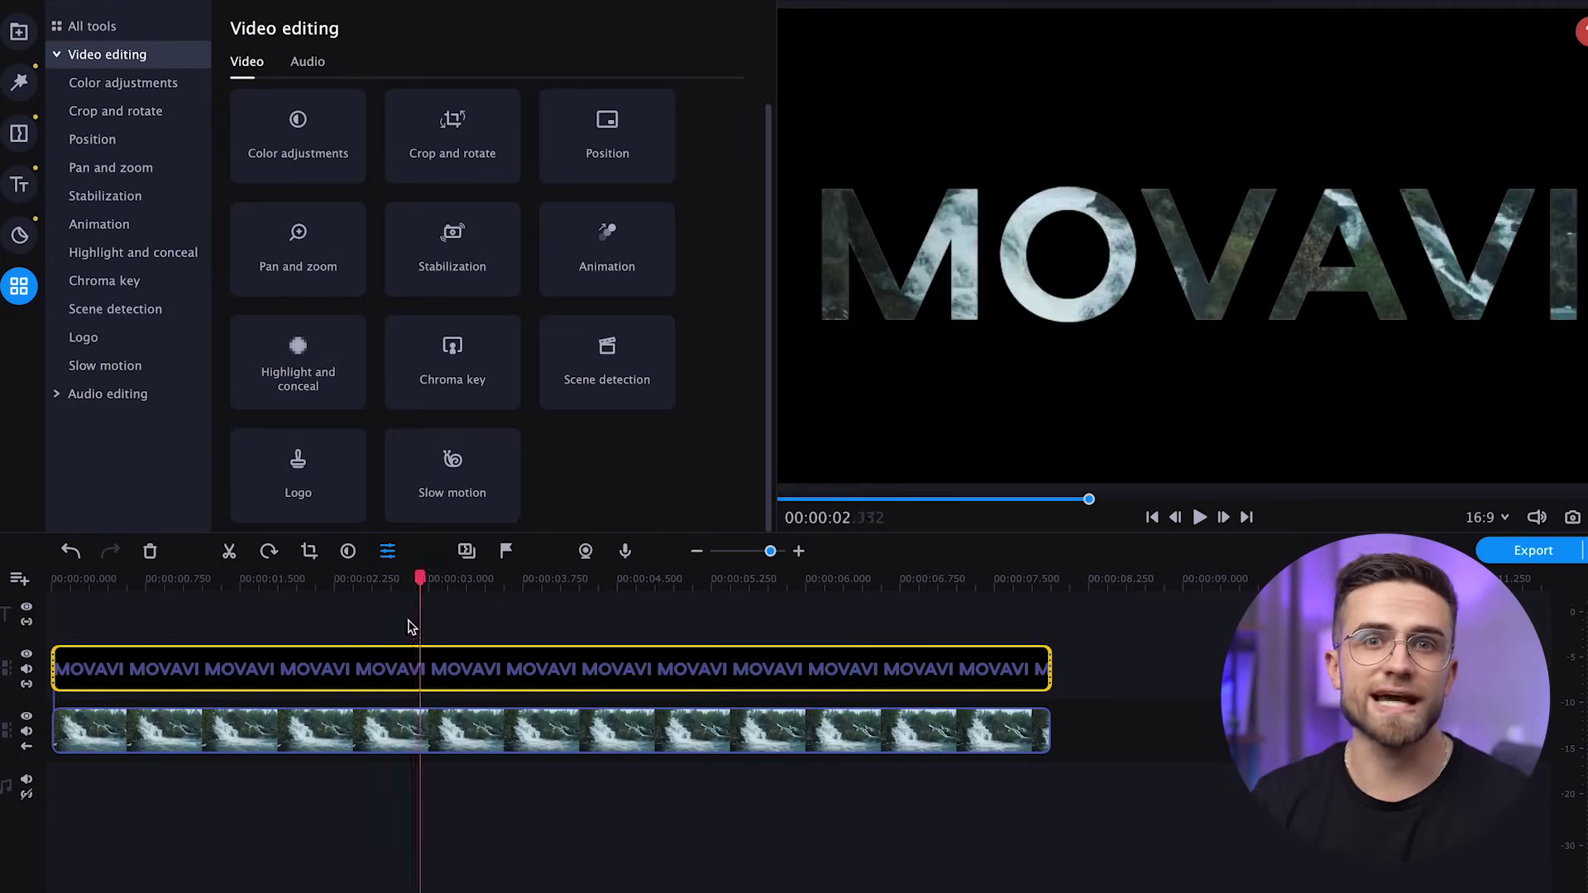
click(321, 640)
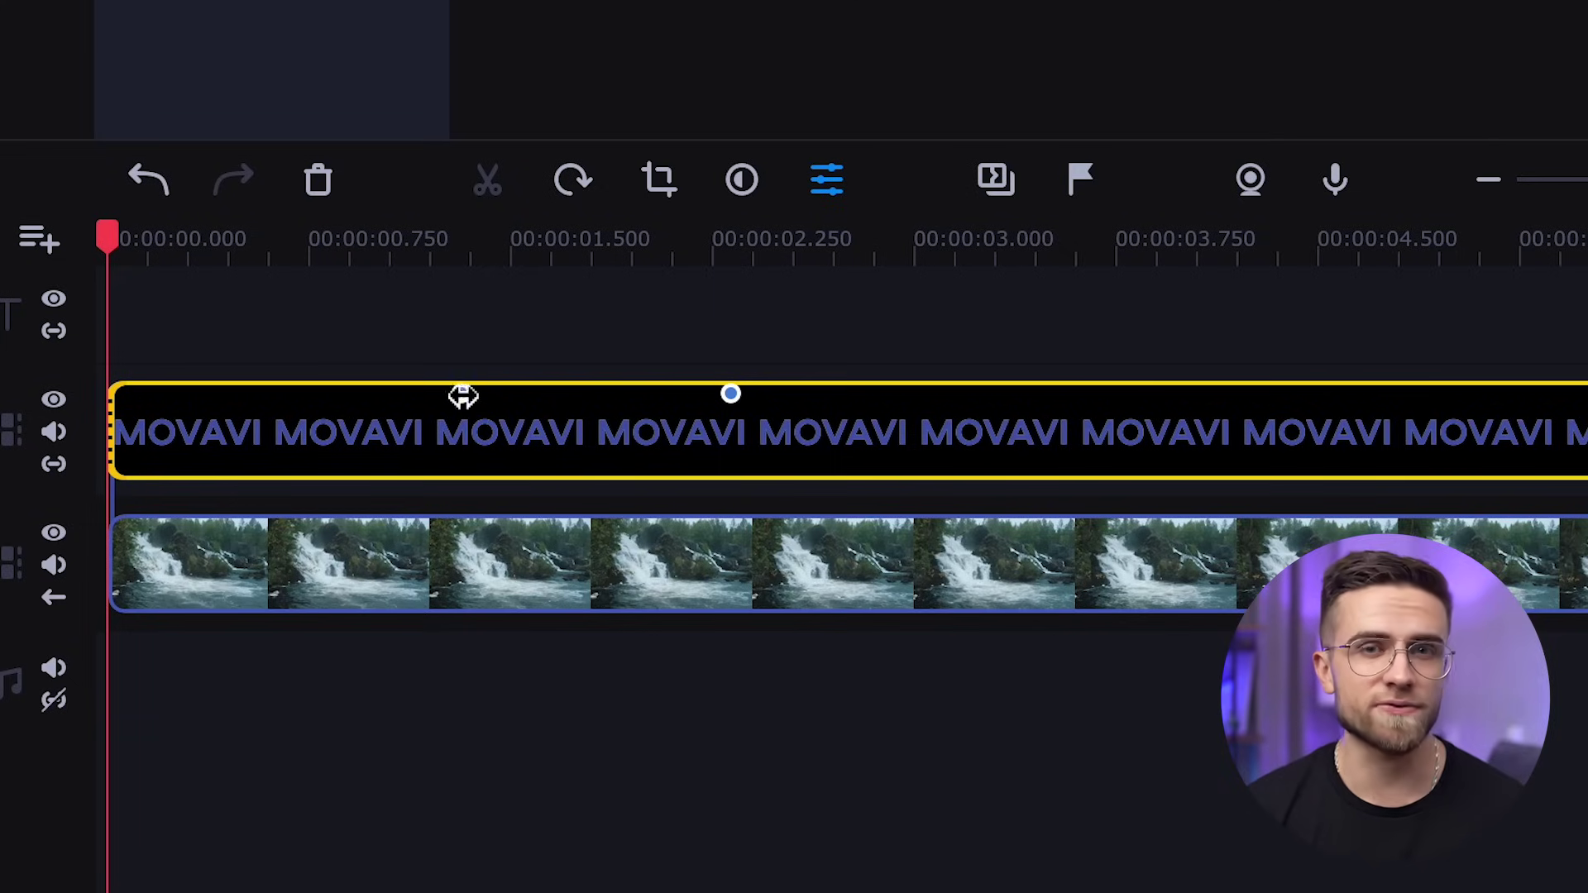
Step: Move the first keyframe to 0 s, rewind, and play back the MOVAVI zoom intro
drag(216, 651, 16, 651)
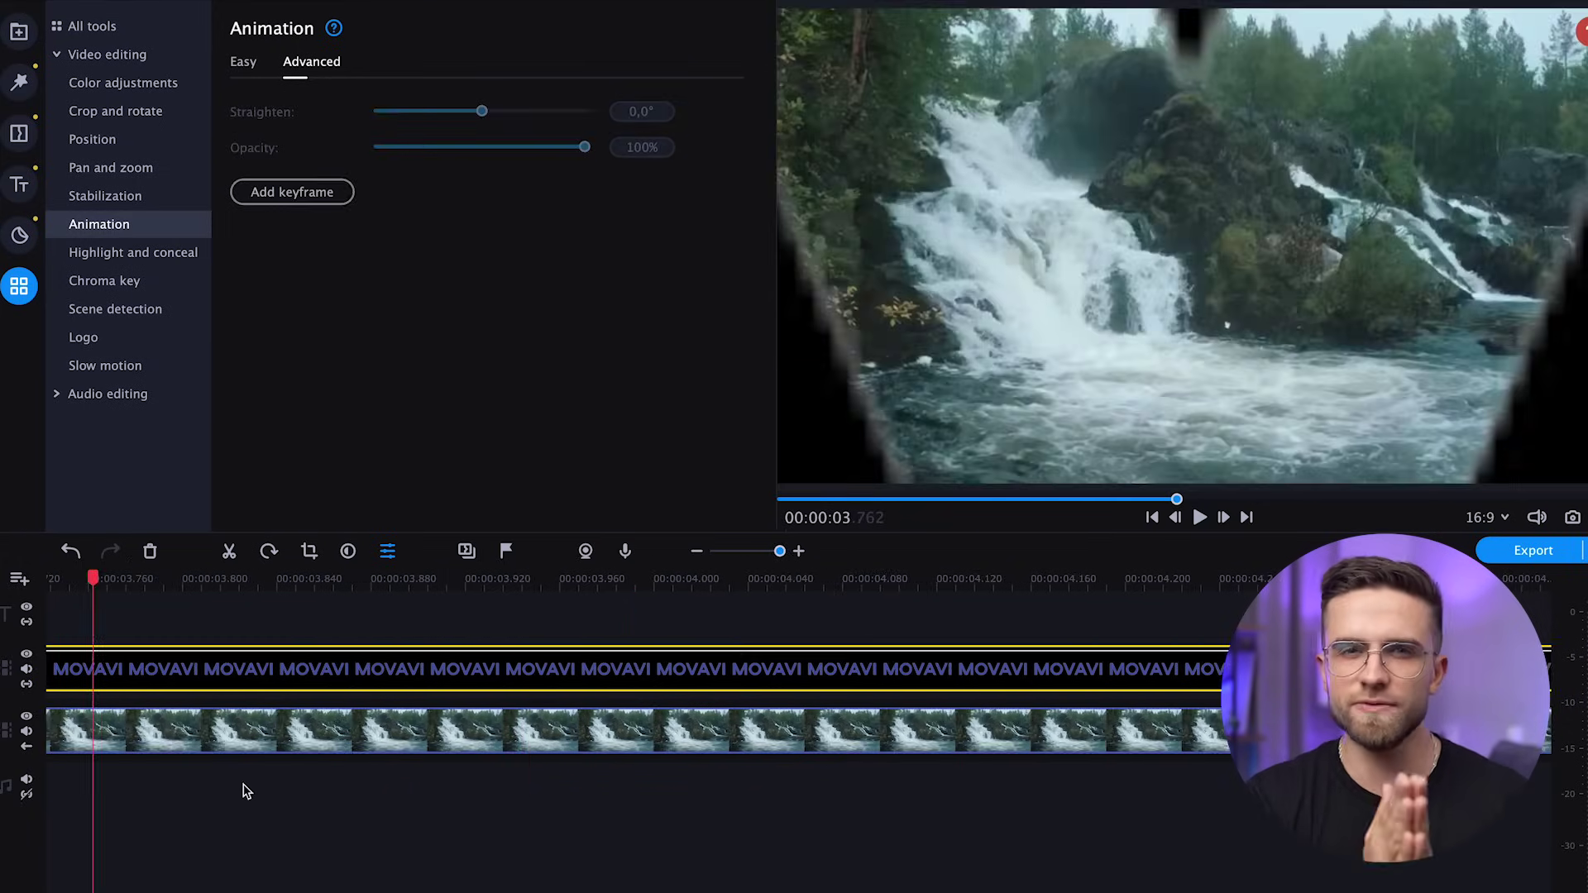
scroll(245, 791, down, 5)
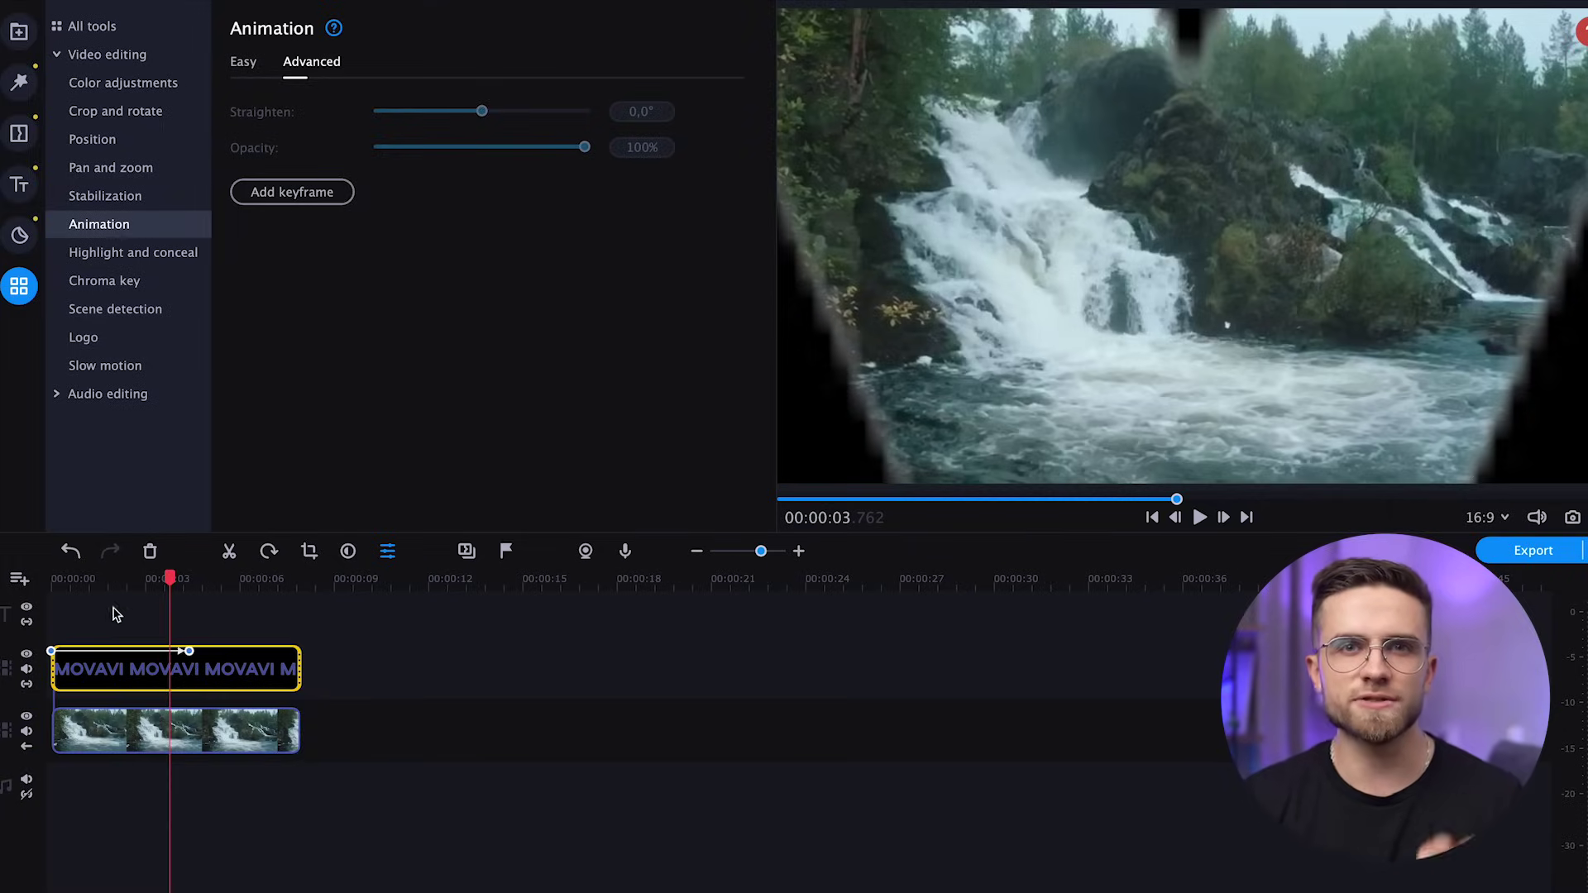
drag(107, 594, 7, 598)
key(space)
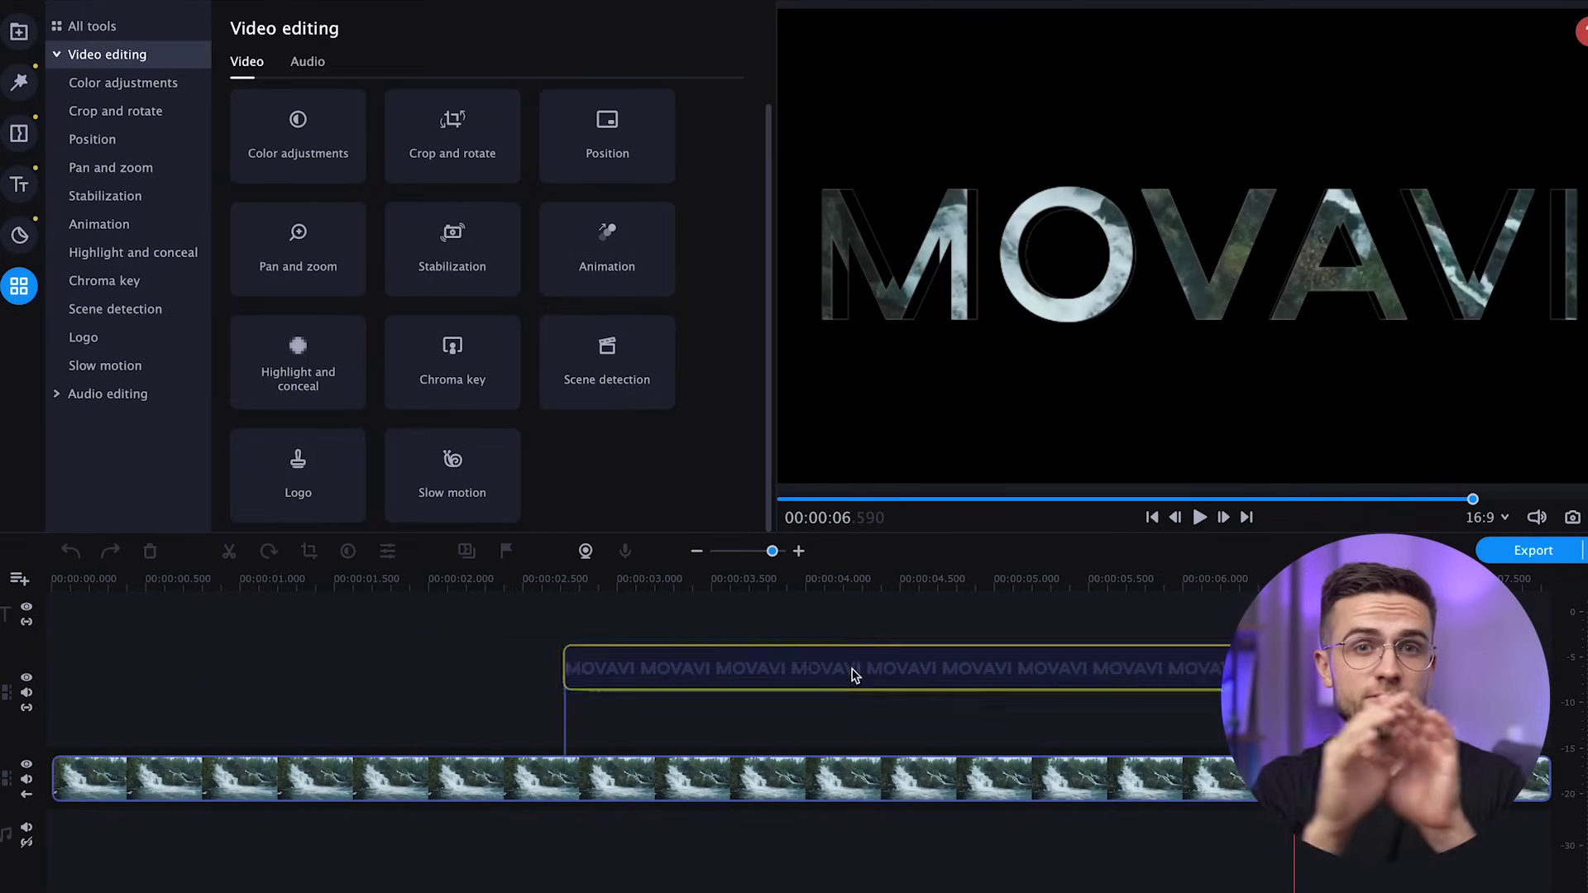
drag(851, 671, 529, 728)
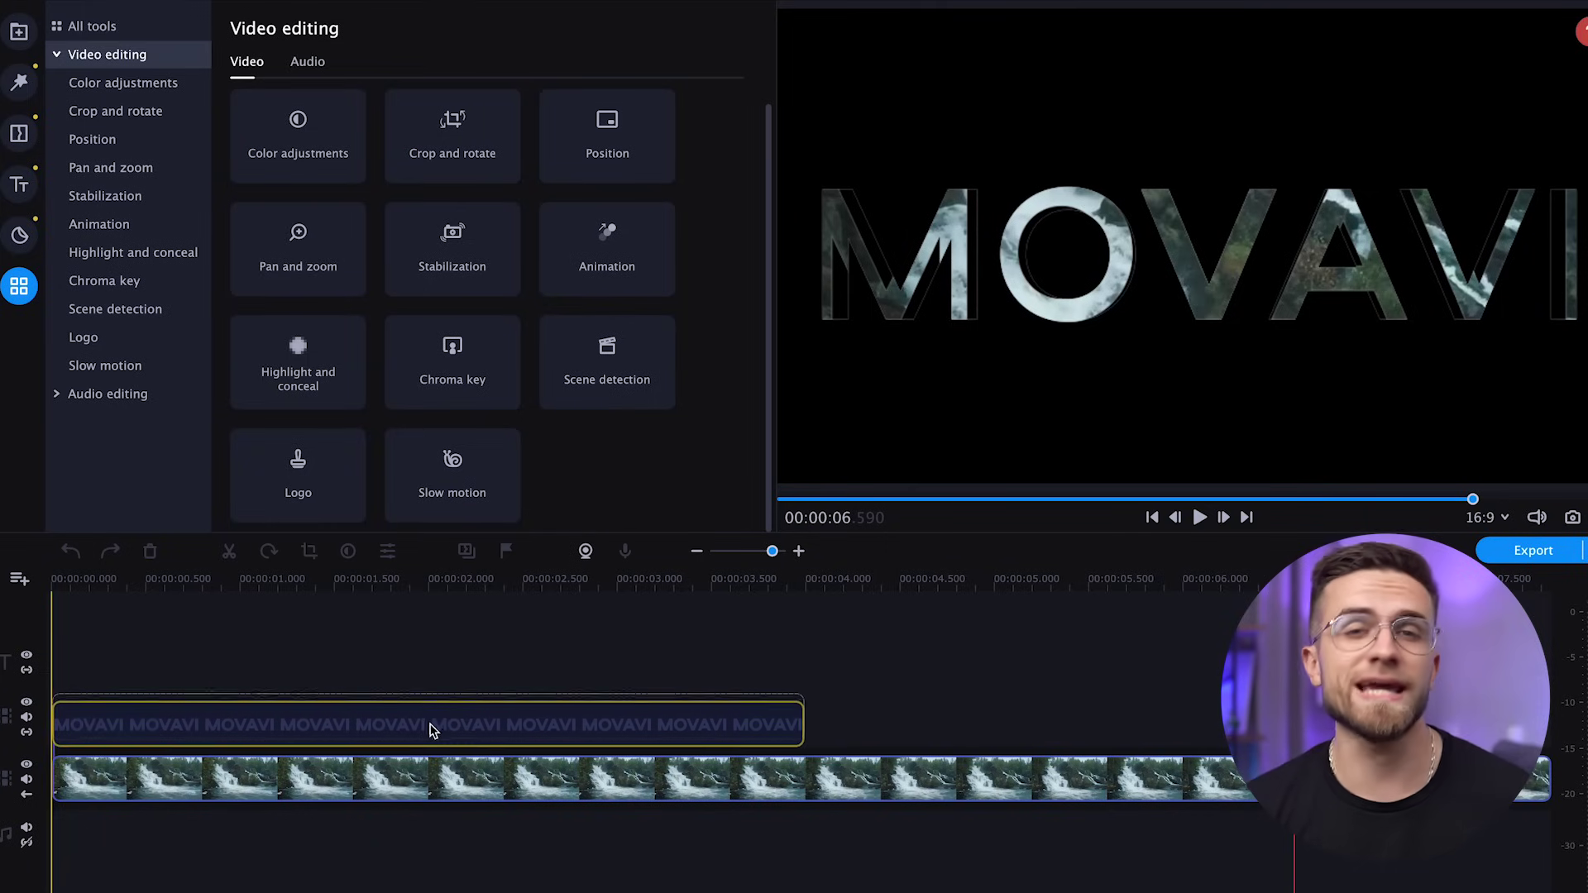
Step: Drop the MOVAVI clip onto its own track and trim it to about 2.2 seconds
drag(429, 731, 431, 728)
drag(803, 669, 620, 679)
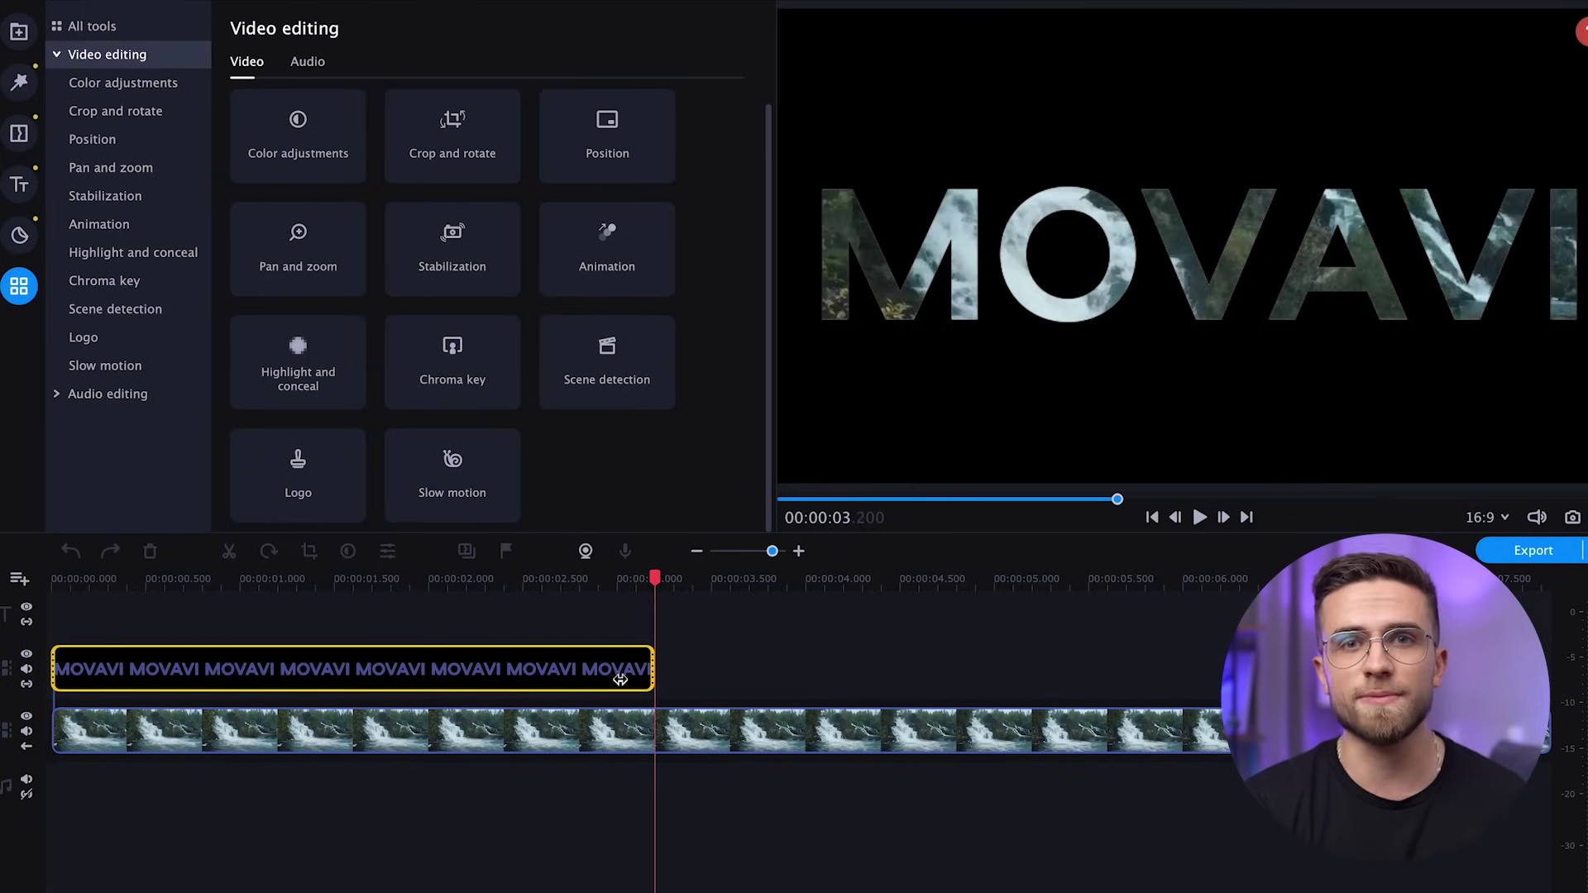
drag(476, 696, 451, 697)
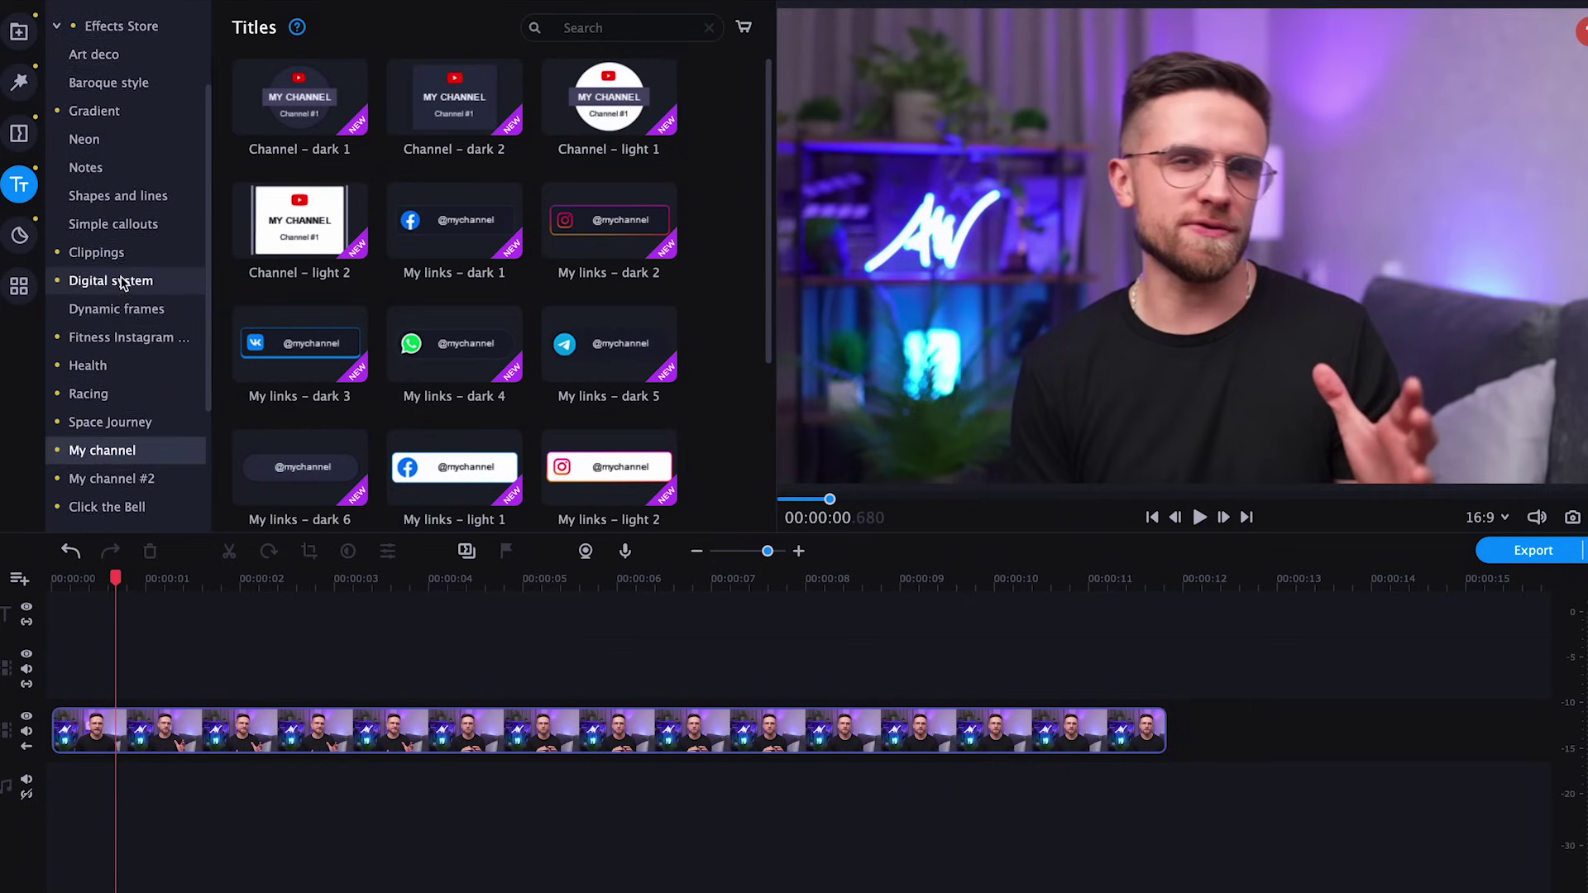
Step: Browse the Effects Store title categories from My channel #2 to the My channel pack
scroll(121, 282, down, 5)
click(124, 336)
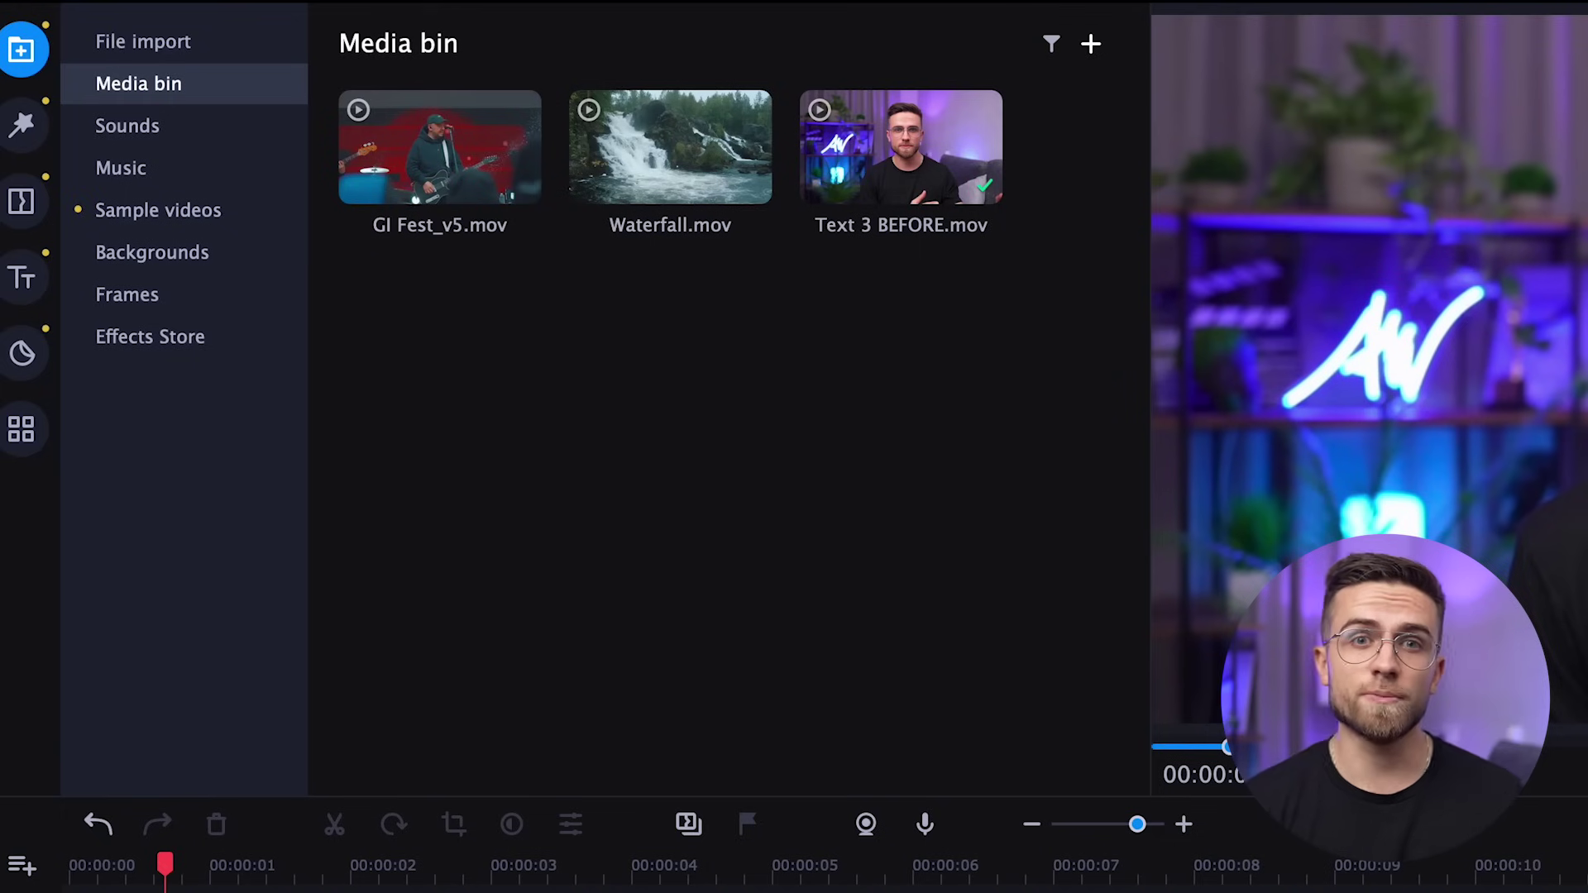
click(23, 279)
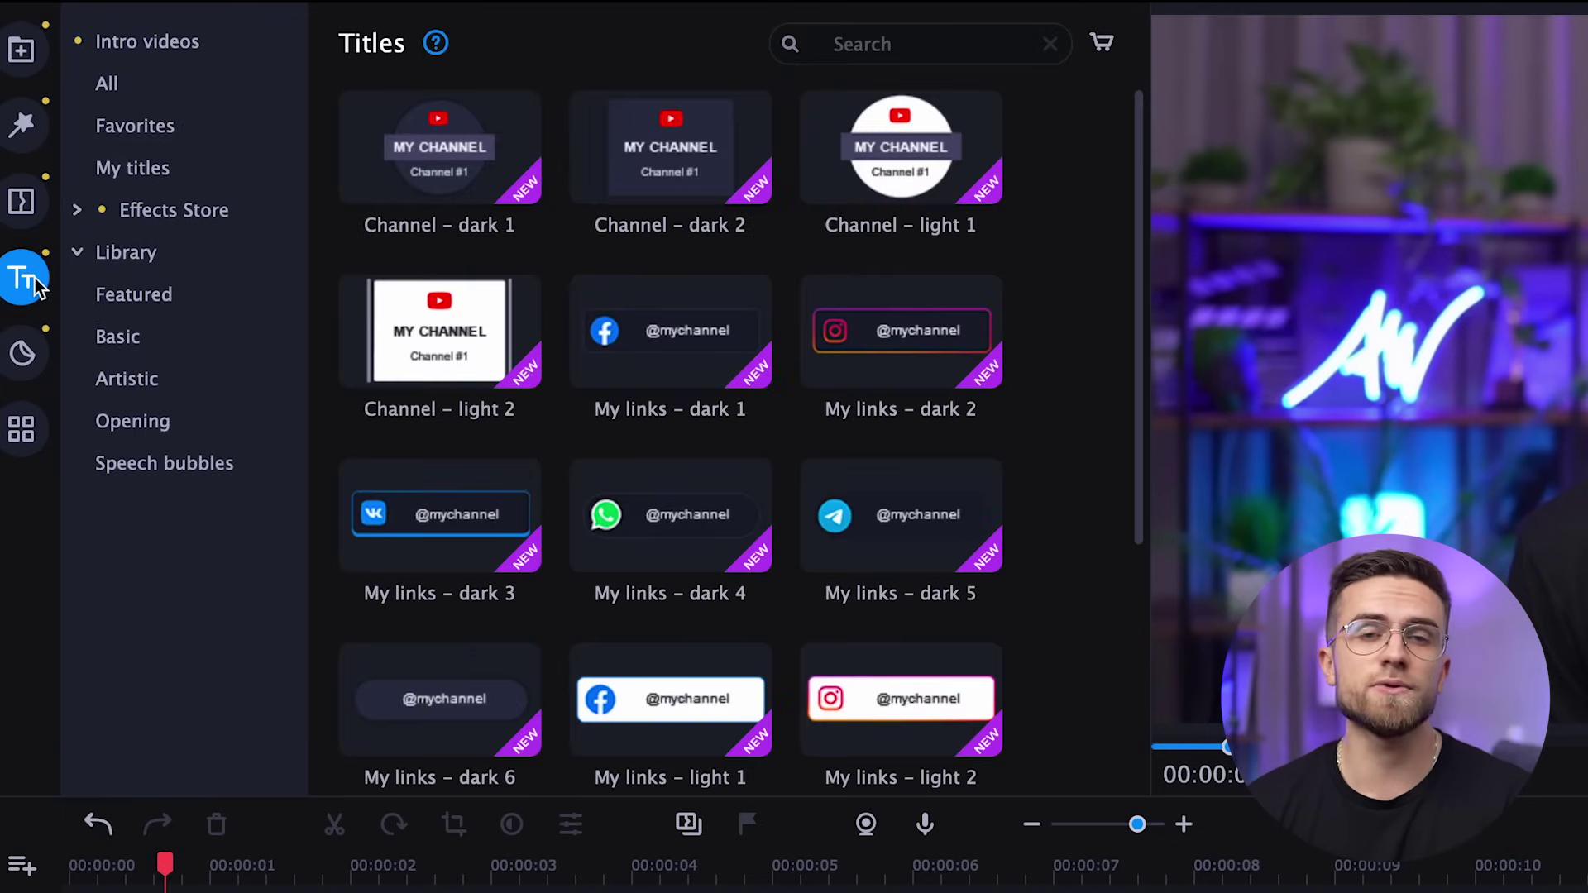
click(78, 212)
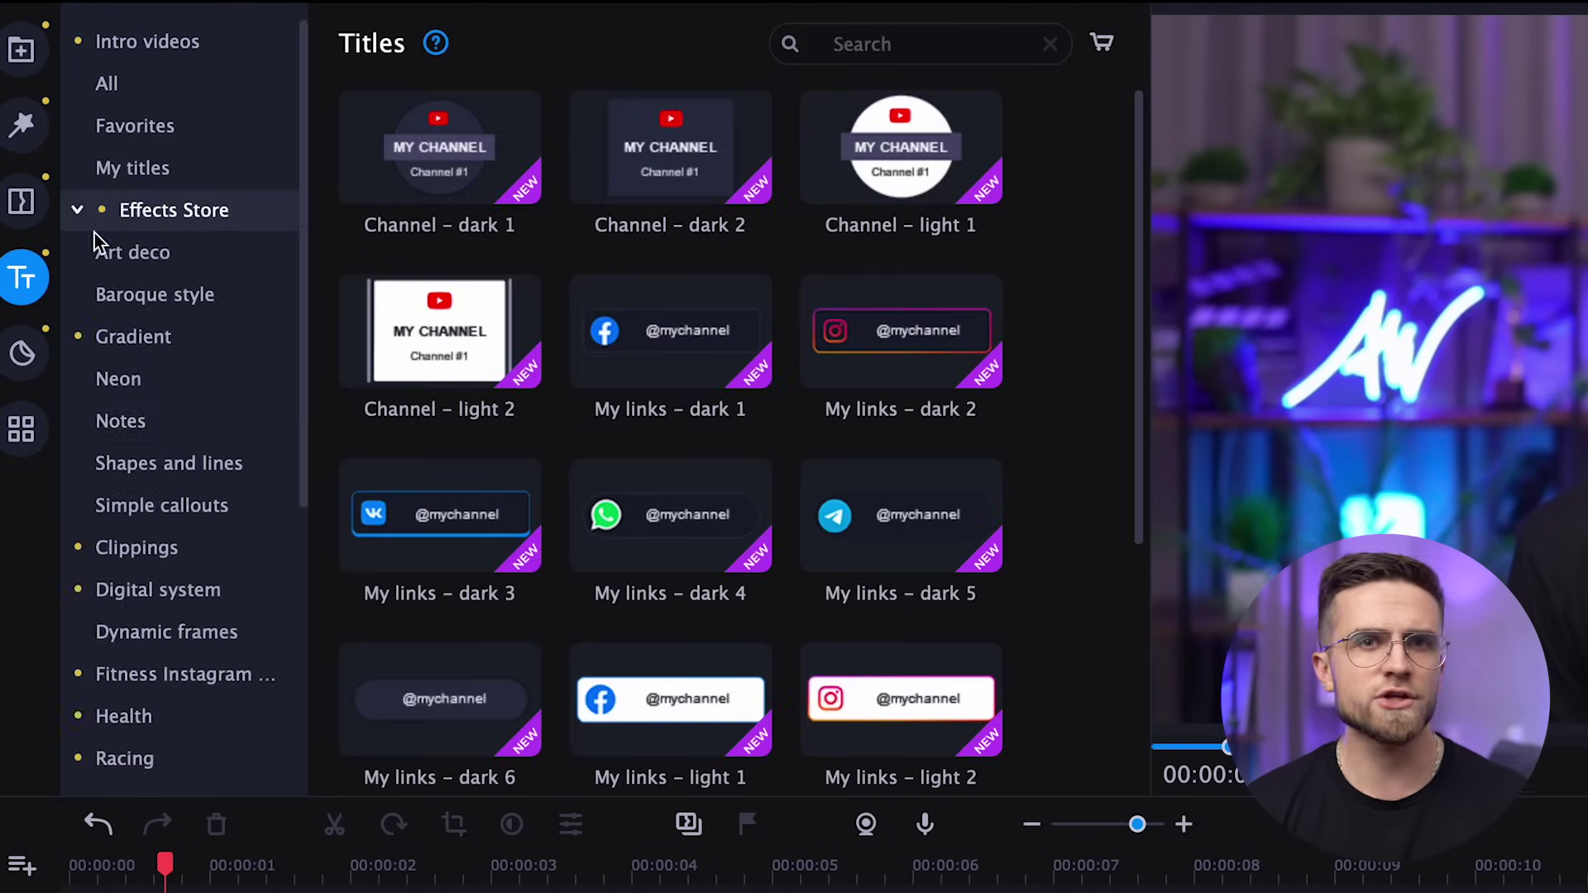
scroll(177, 426, down, 9)
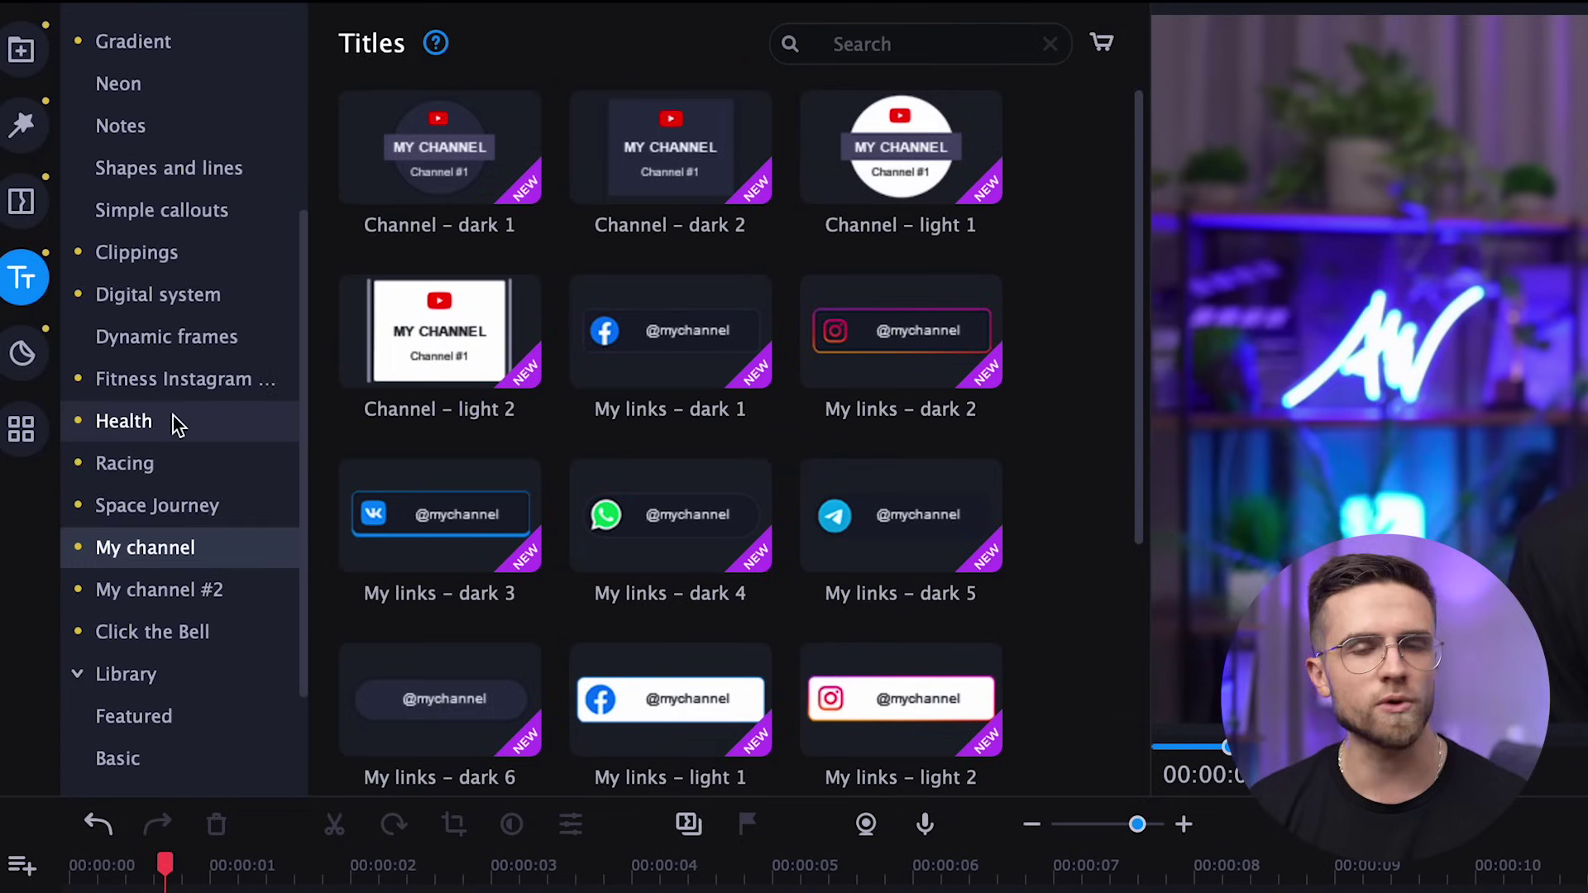
click(178, 503)
click(180, 480)
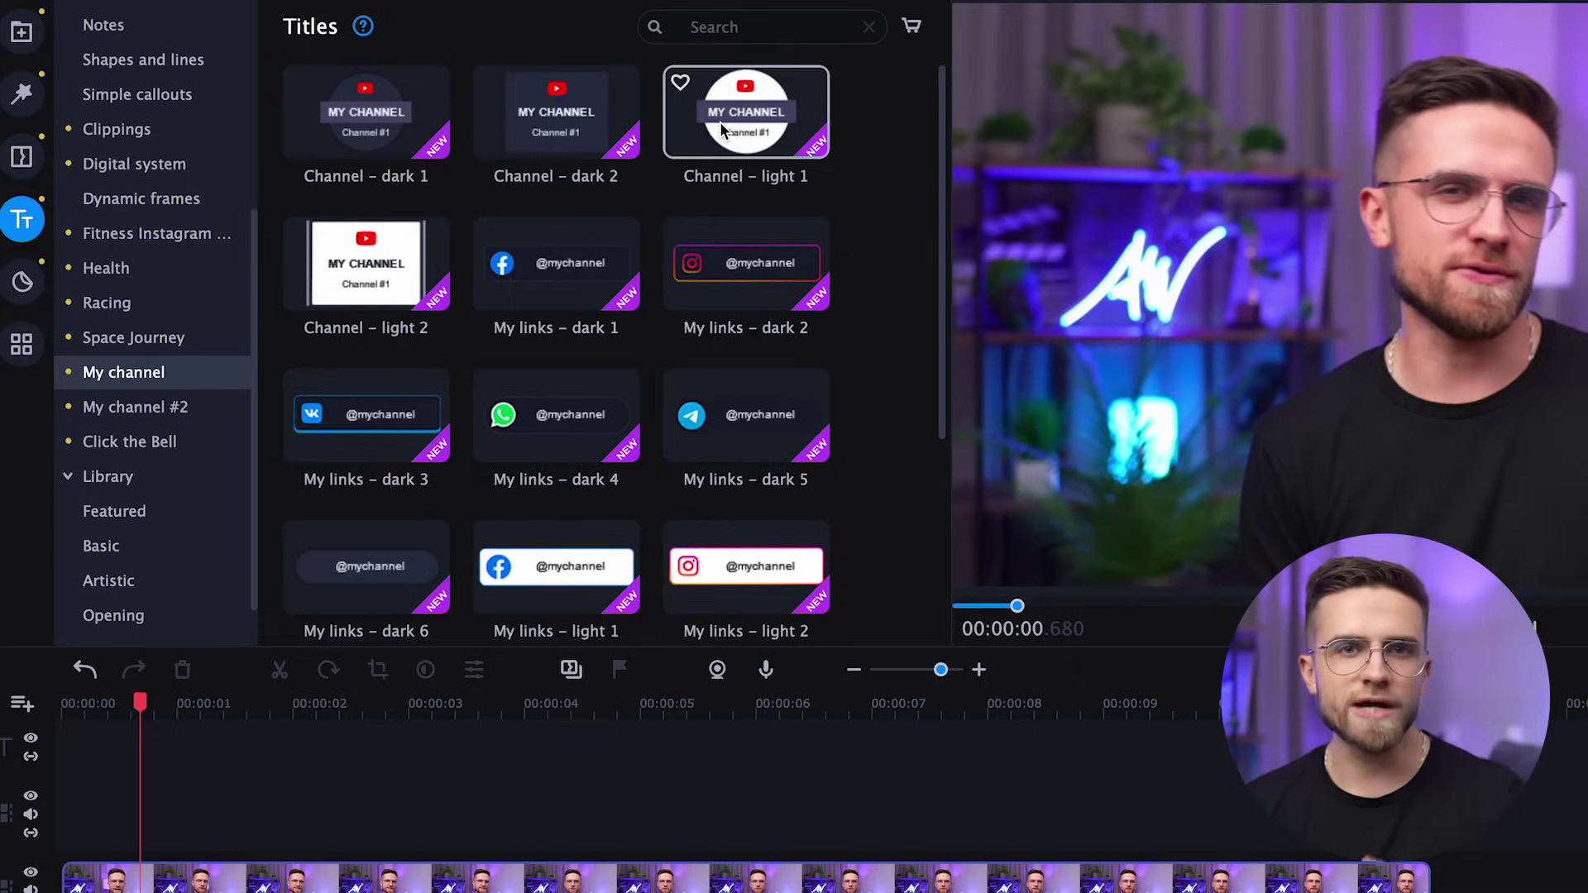
mouse_move(183, 768)
mouse_down()
mouse_move(120, 821)
mouse_move(132, 820)
mouse_up()
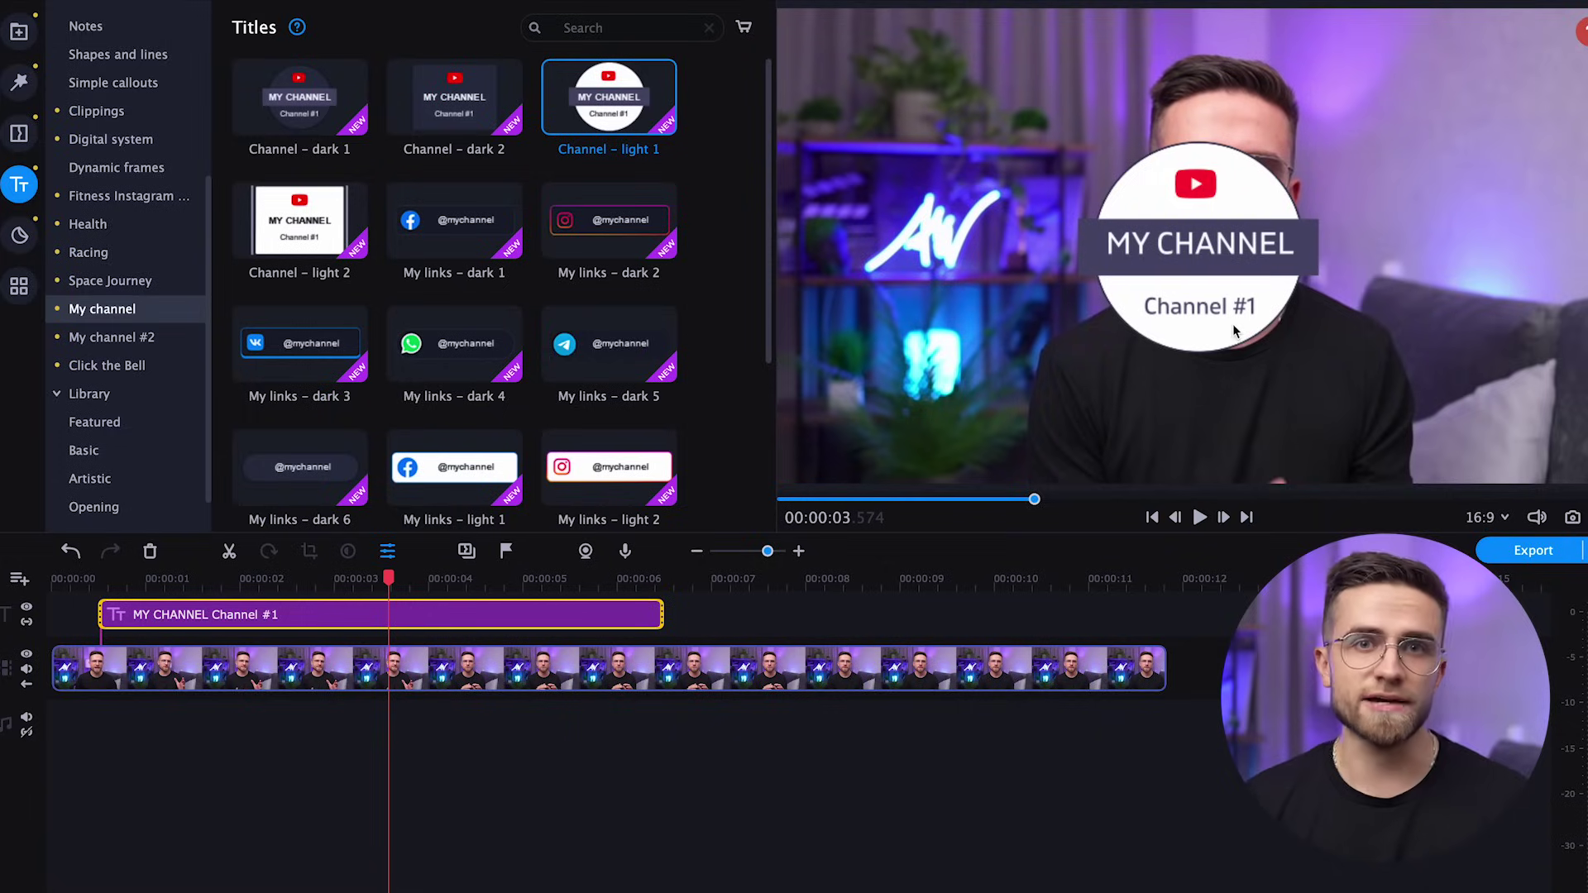
double_click(1233, 325)
drag(1220, 356, 957, 321)
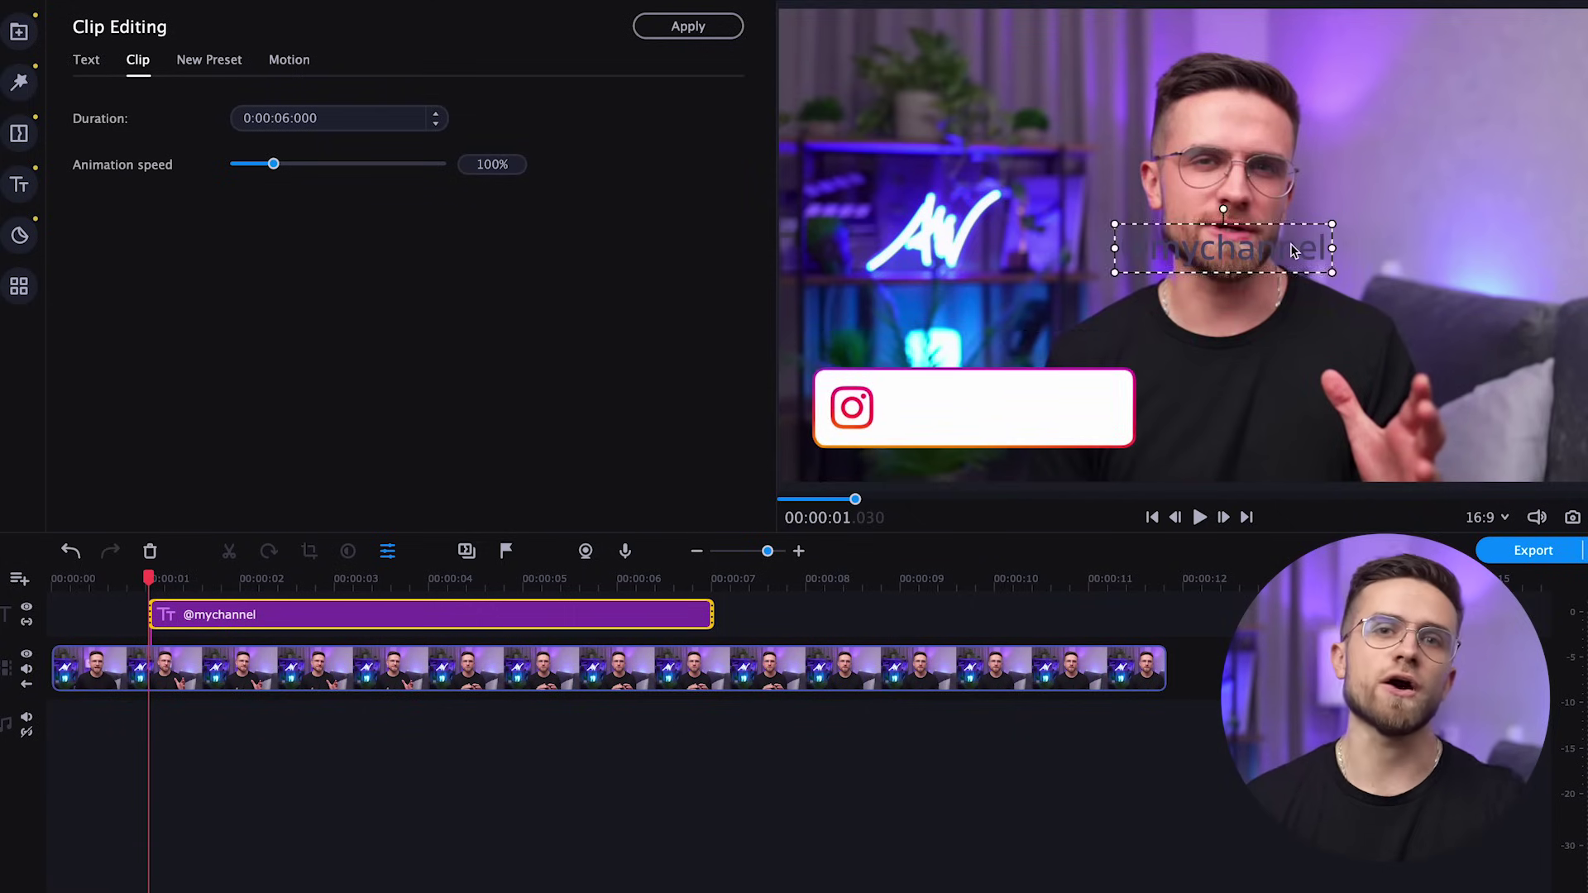
double_click(1056, 419)
text(@movavivlog)
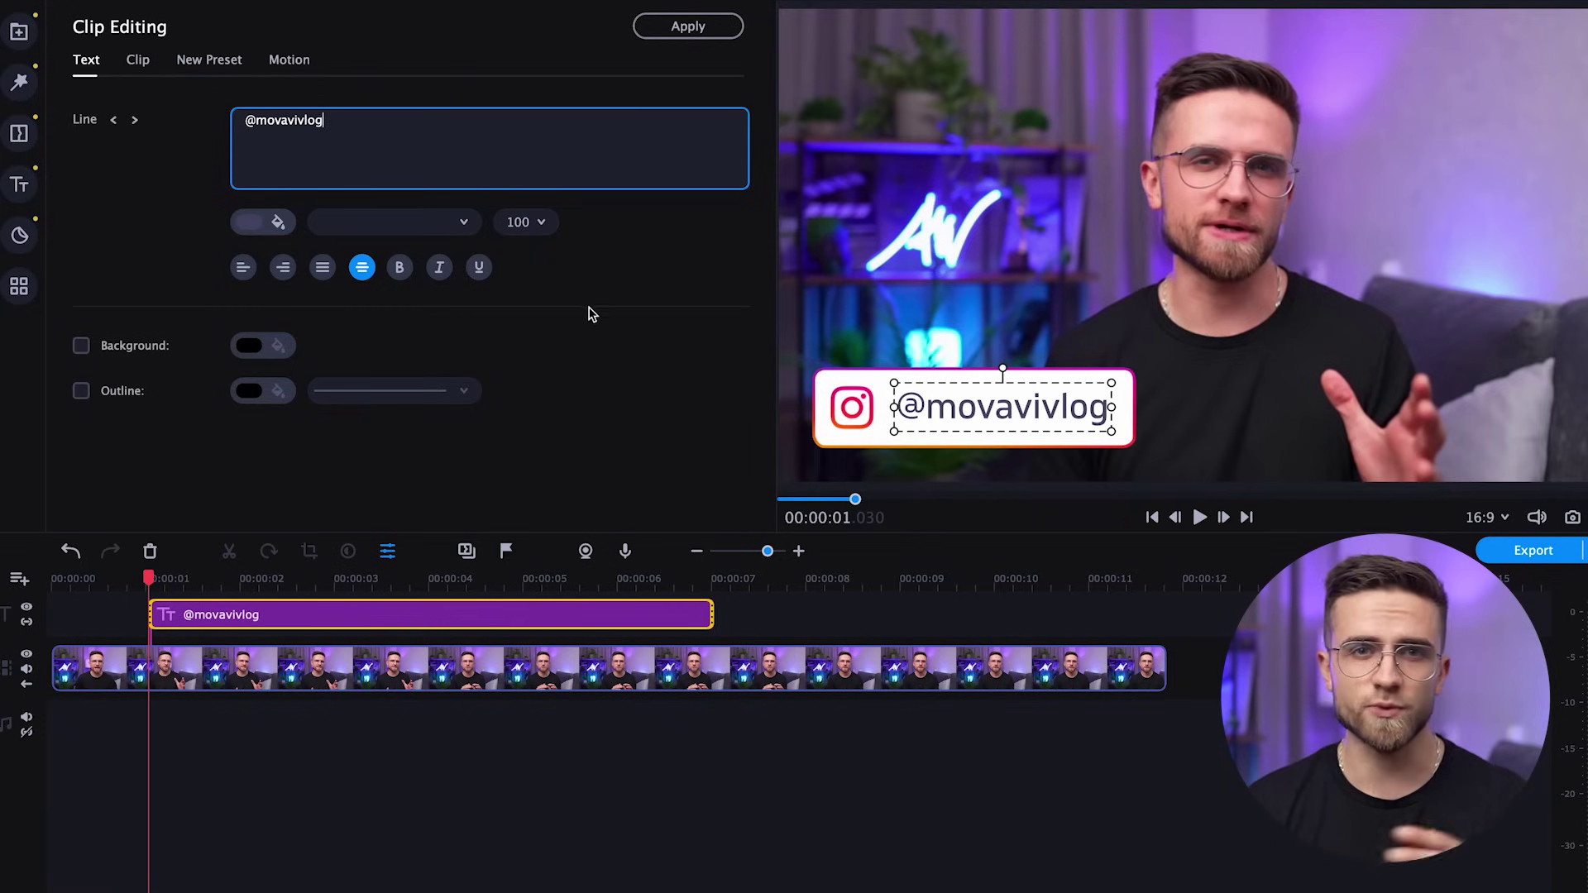
key(space)
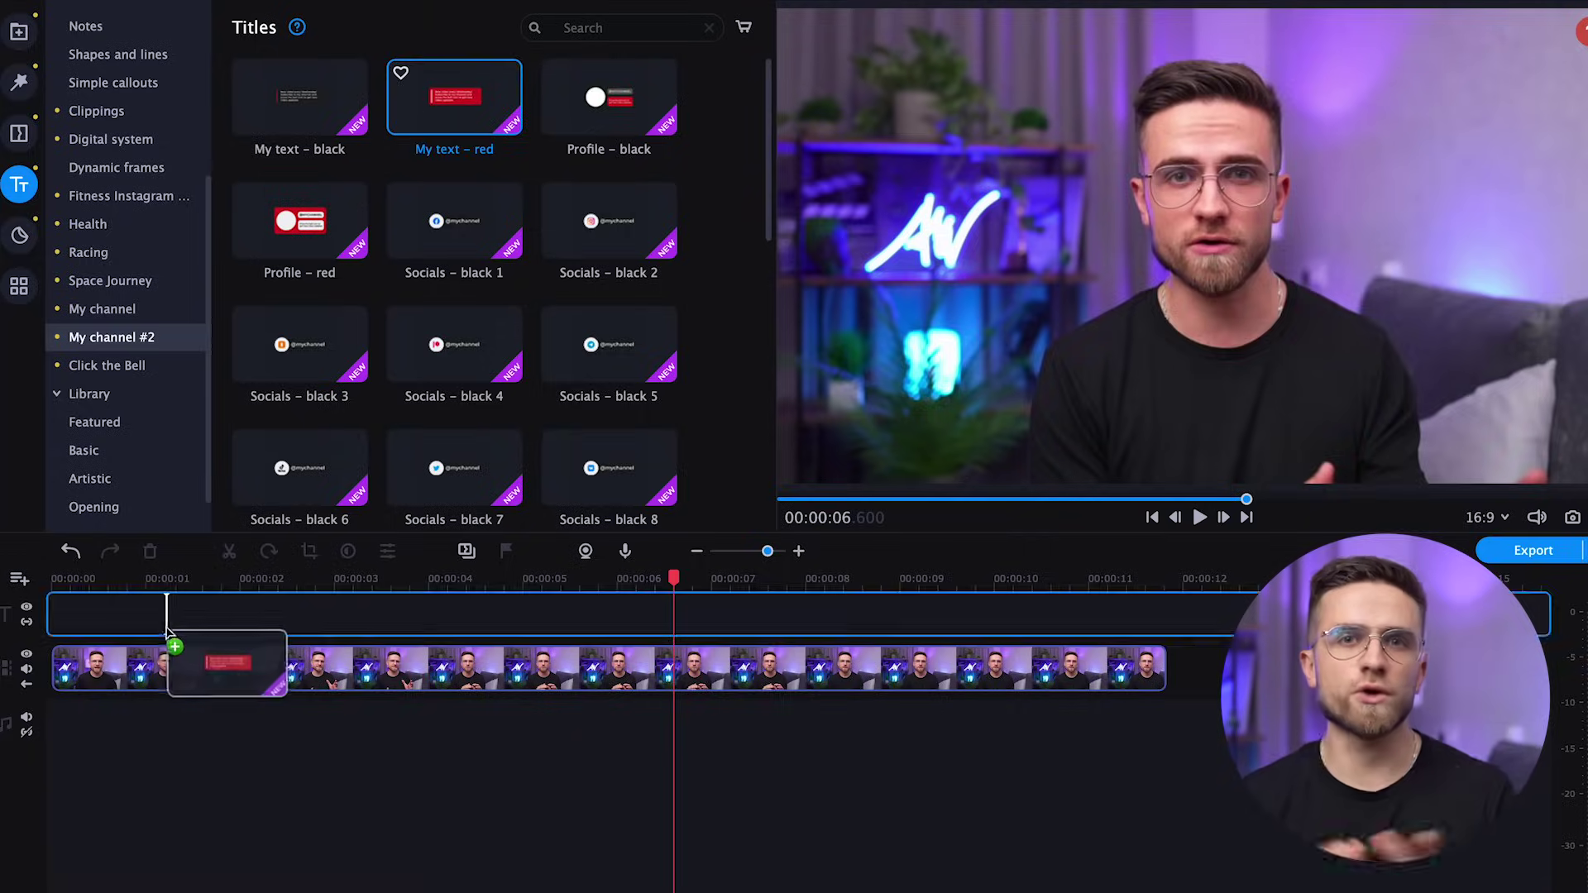
Step: Add the My text - red title at 00:00:01.2 and shrink its red box into the upper-left
drag(166, 631, 168, 617)
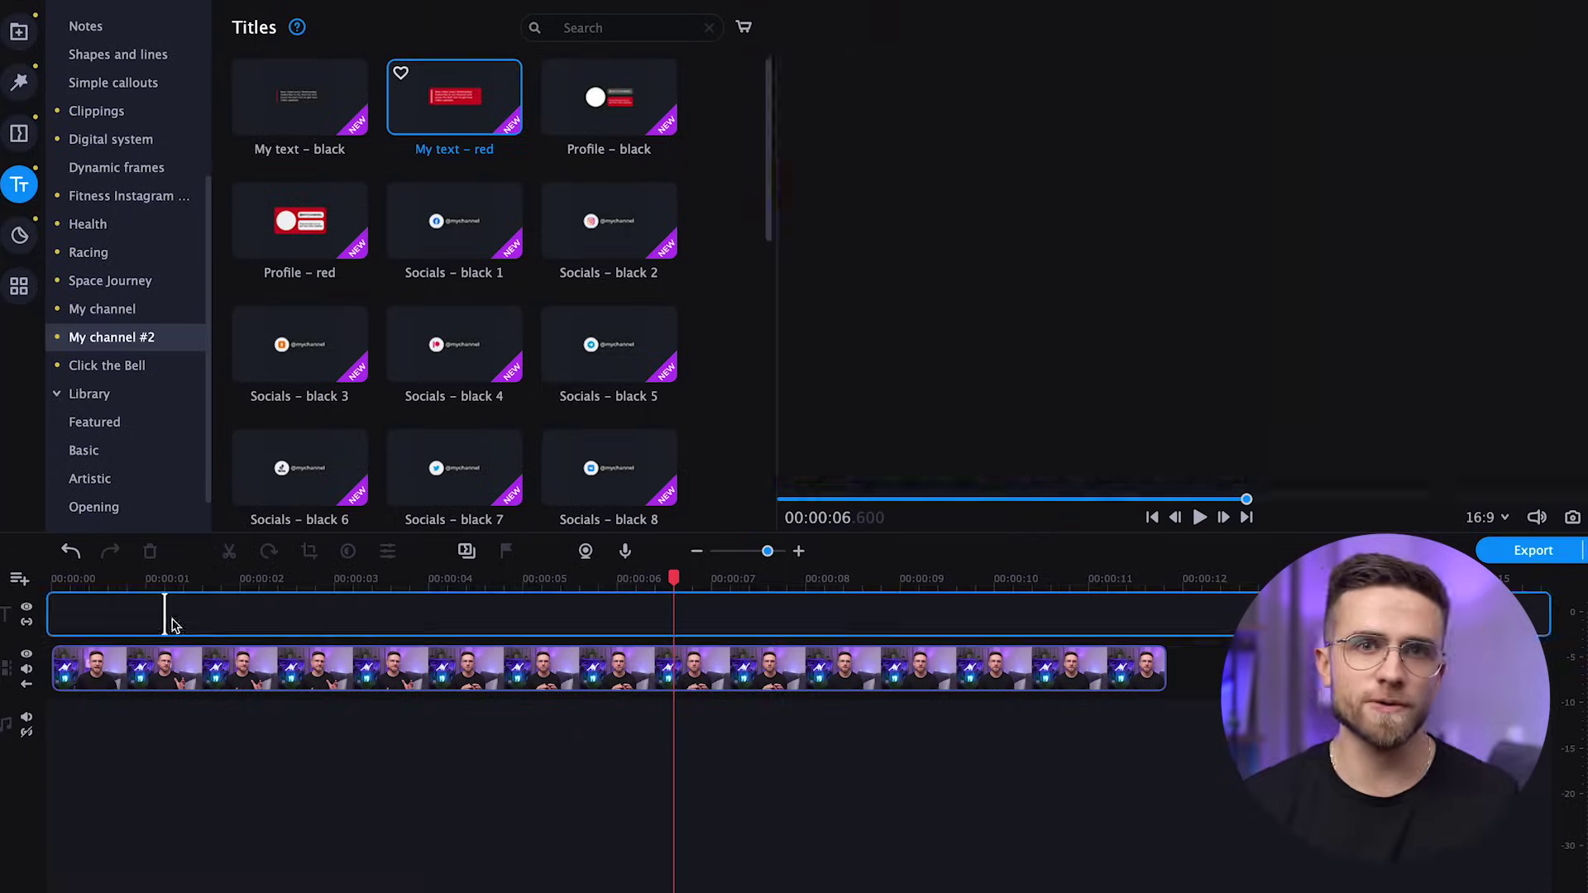
click(1392, 281)
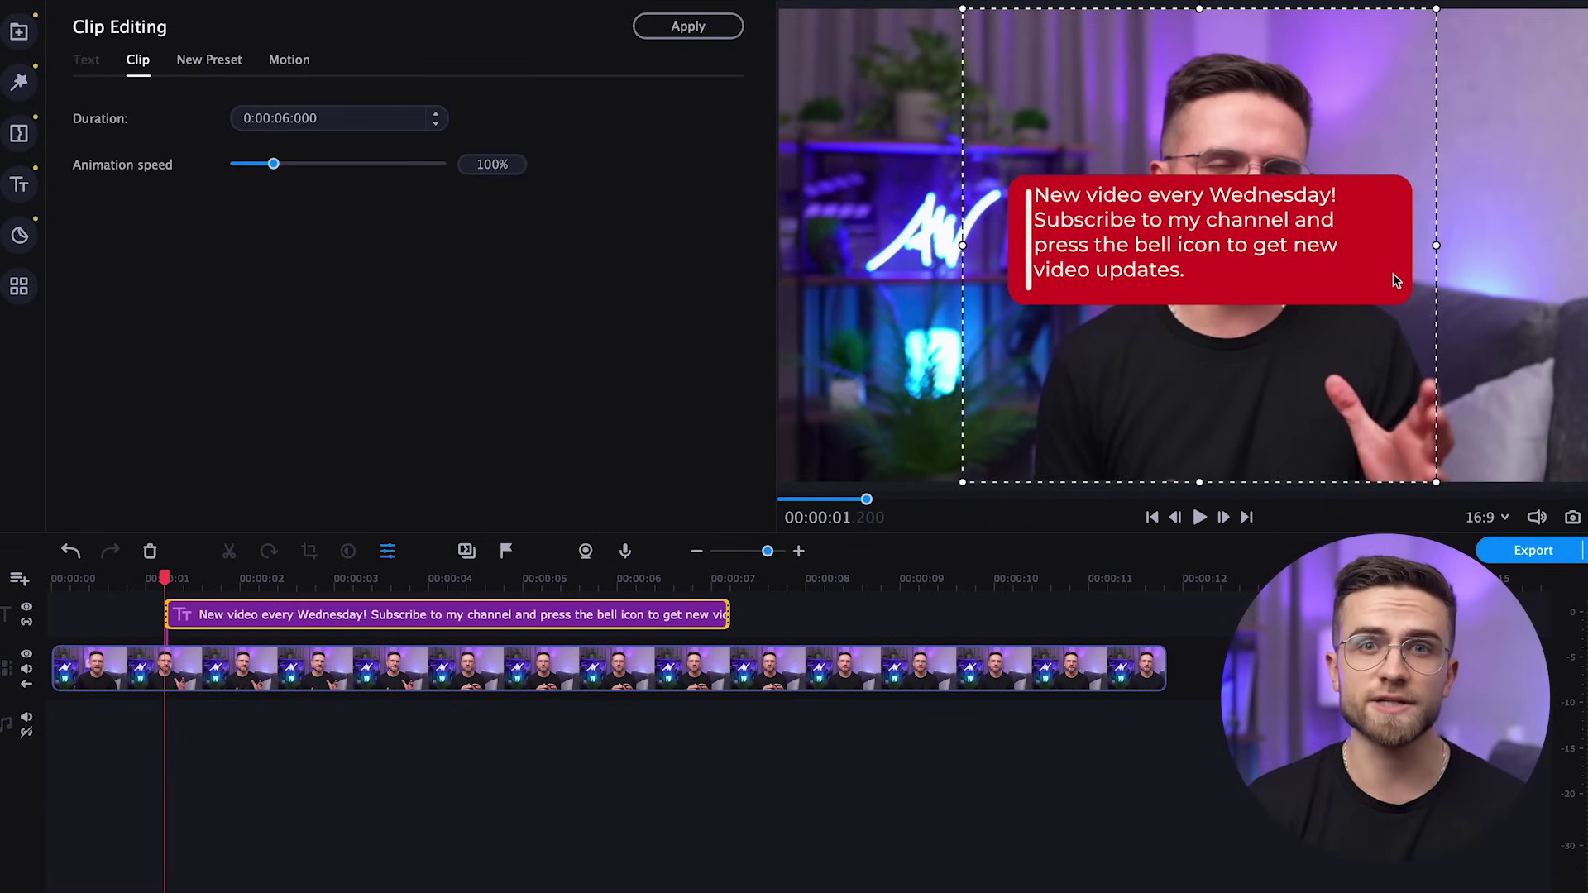
drag(1392, 281, 1192, 214)
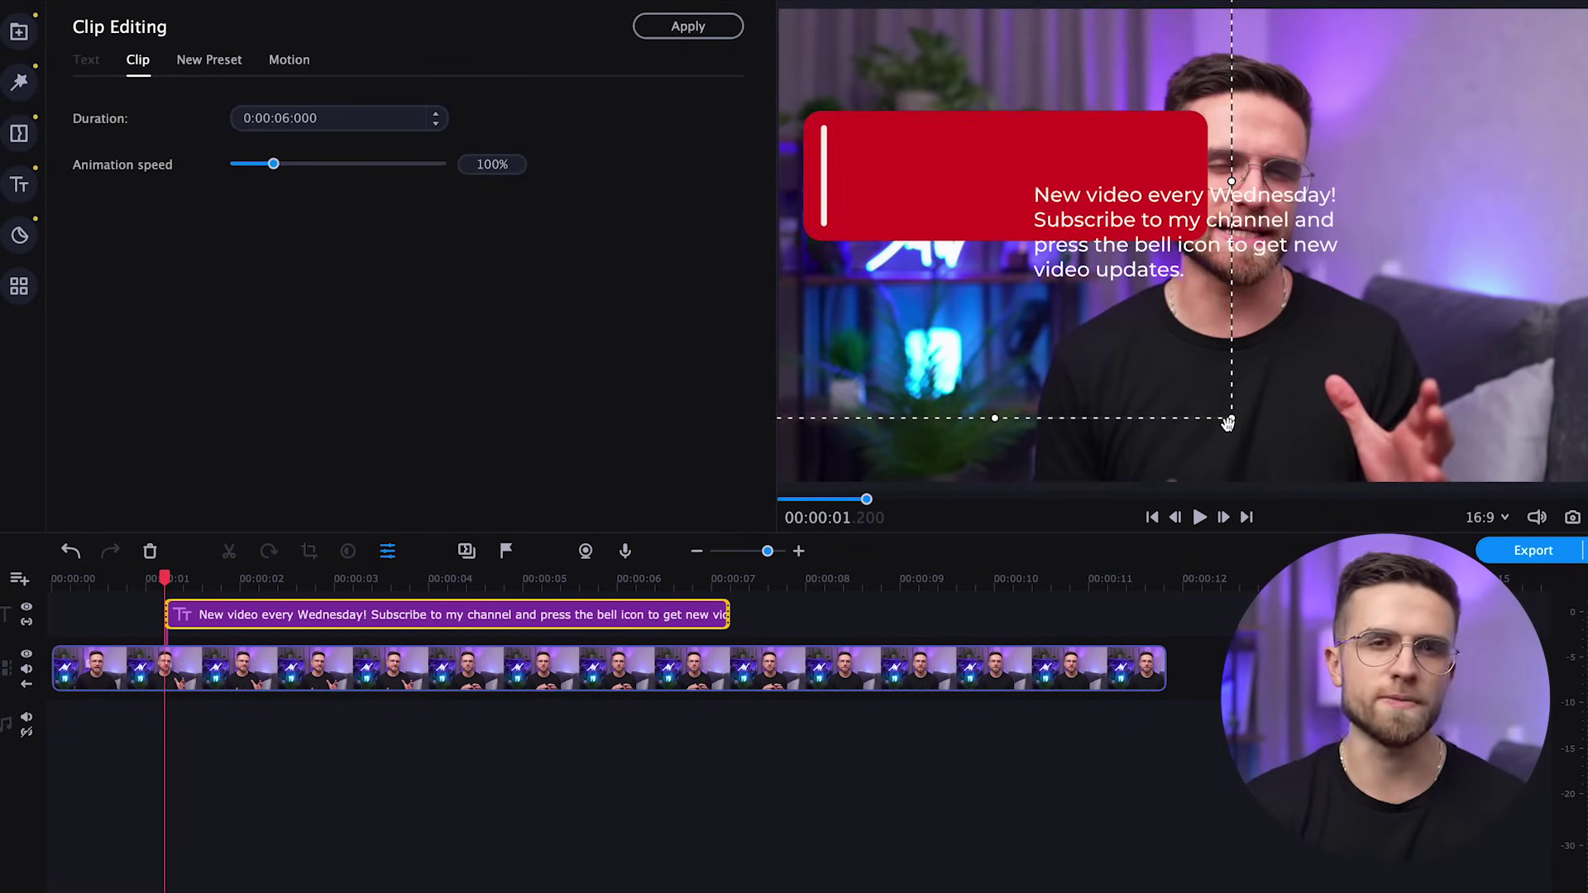
drag(1227, 423, 1109, 374)
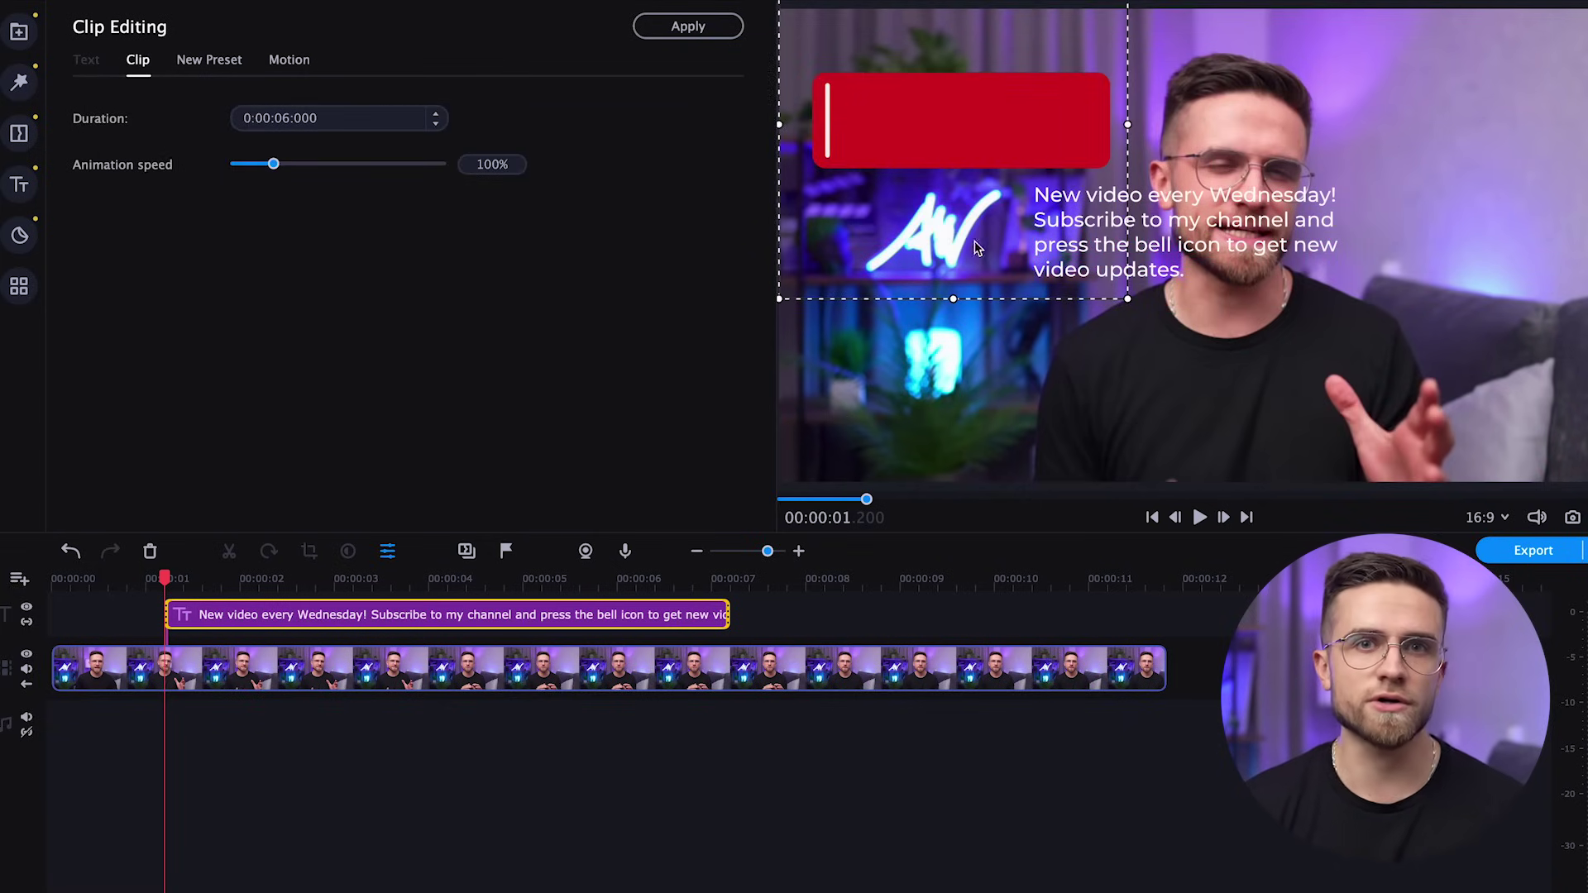
Step: Fit the 'New video every Wednesday' text inside the red box and play it back
drag(1207, 214, 1021, 93)
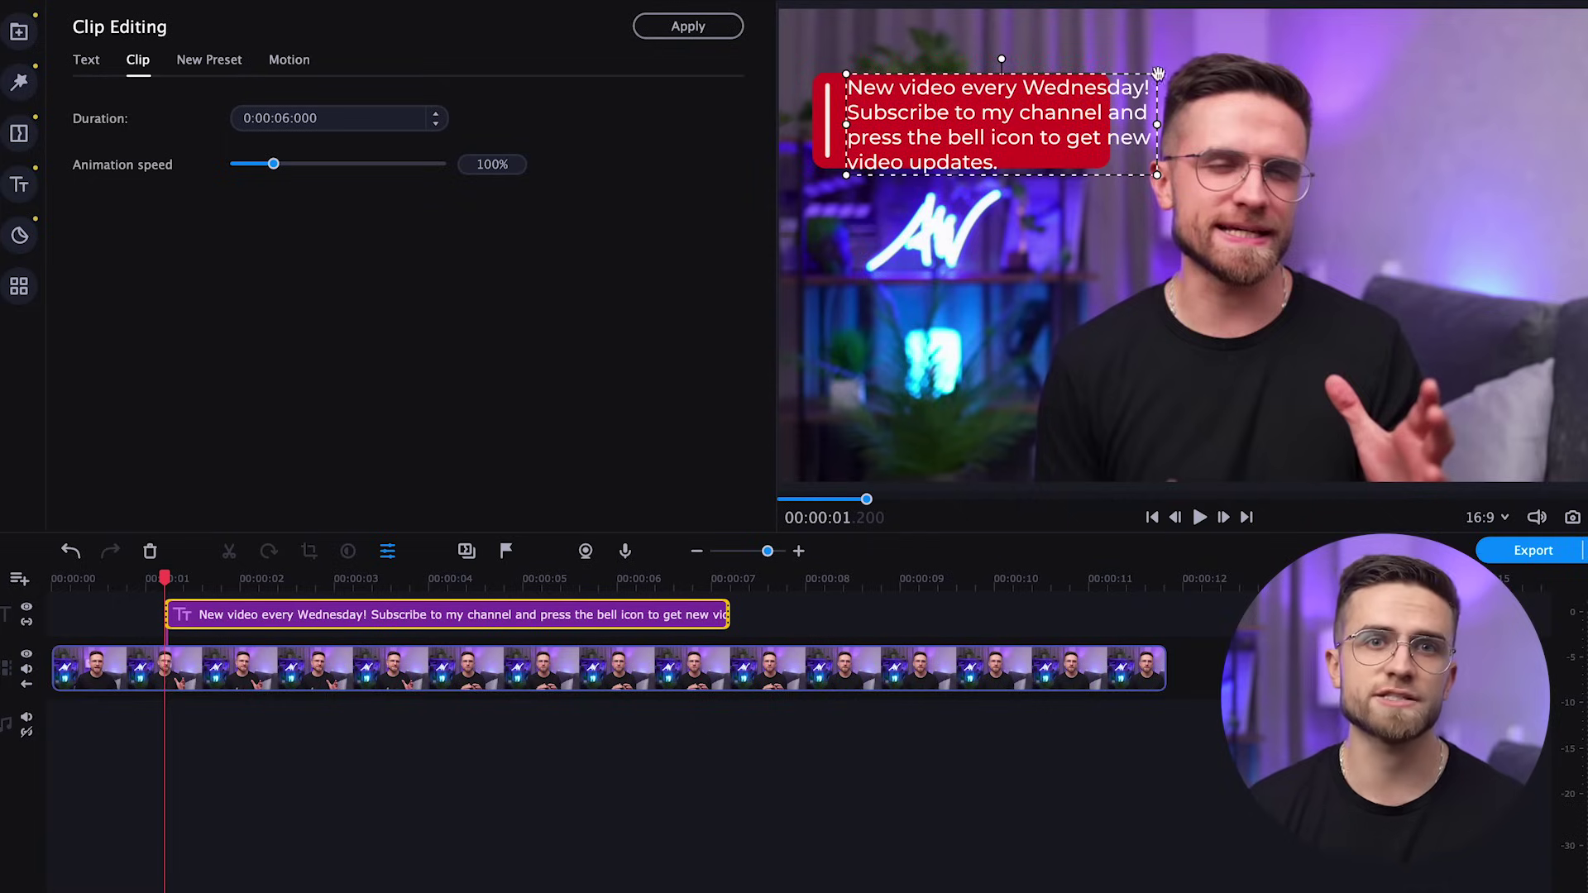
drag(1158, 73, 1091, 99)
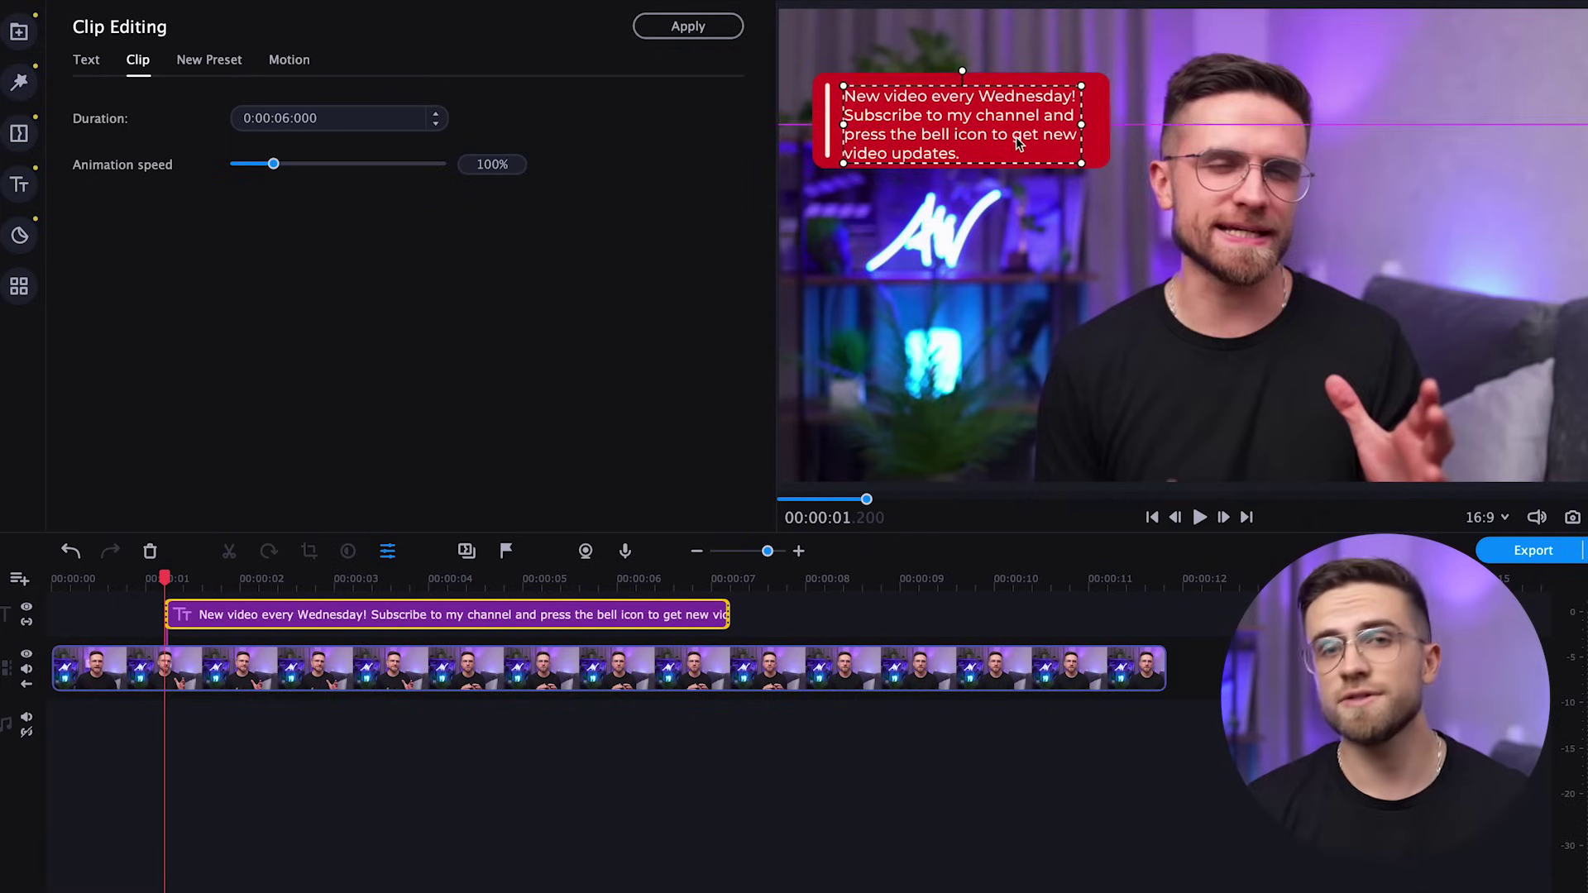
click(255, 752)
key(space)
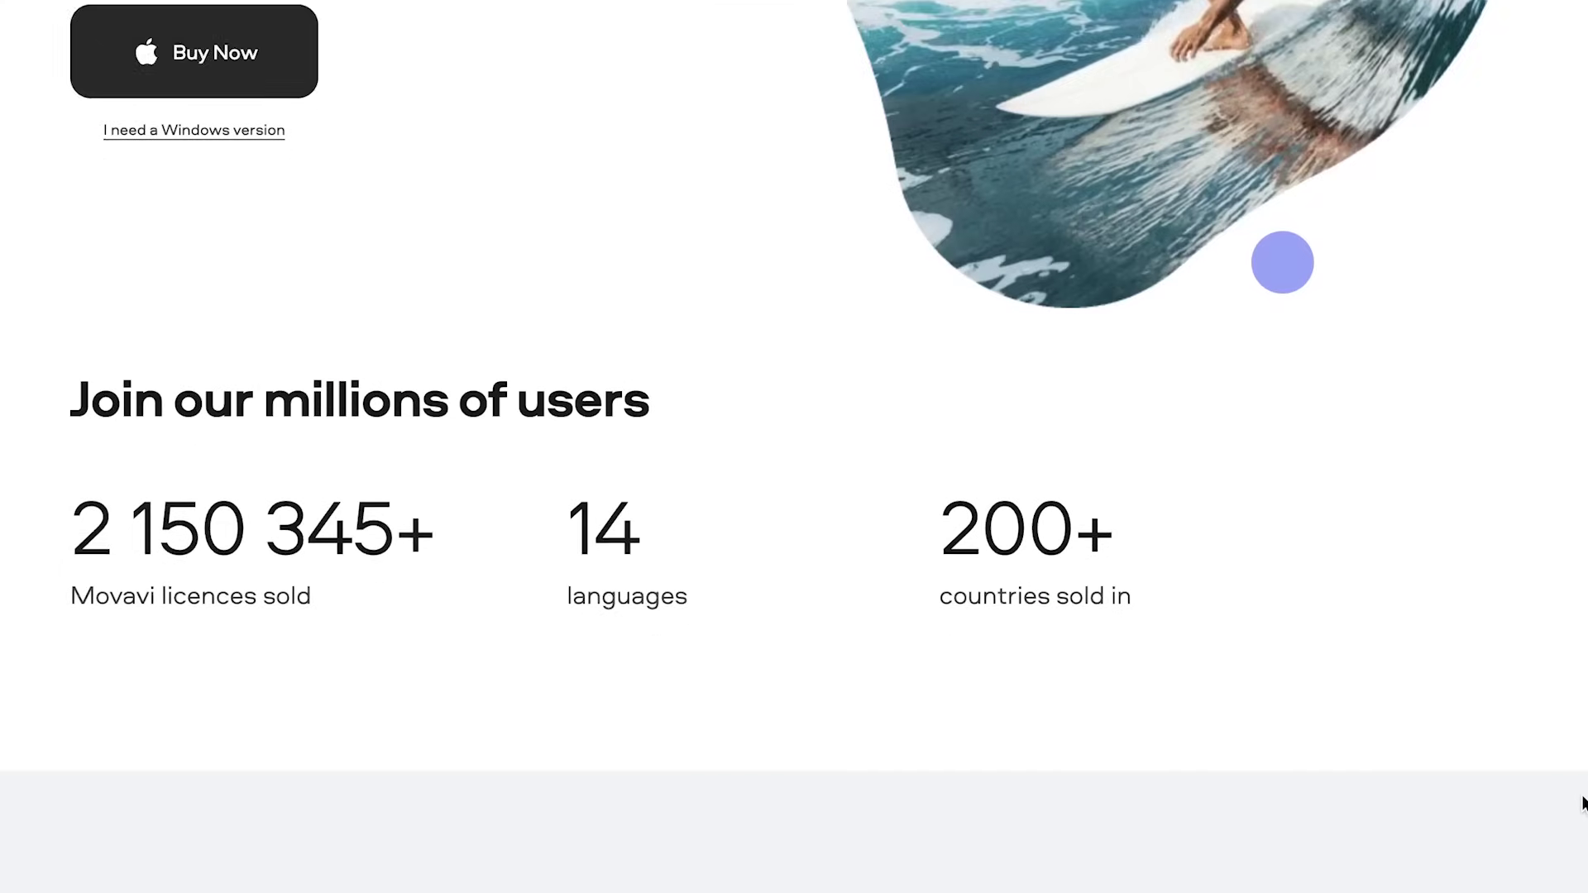
Step: Scroll the Movavi Unlimited page through its video editing, screen recording and photo editing sections
scroll(1582, 801, down, 3)
scroll(1582, 801, down, 20)
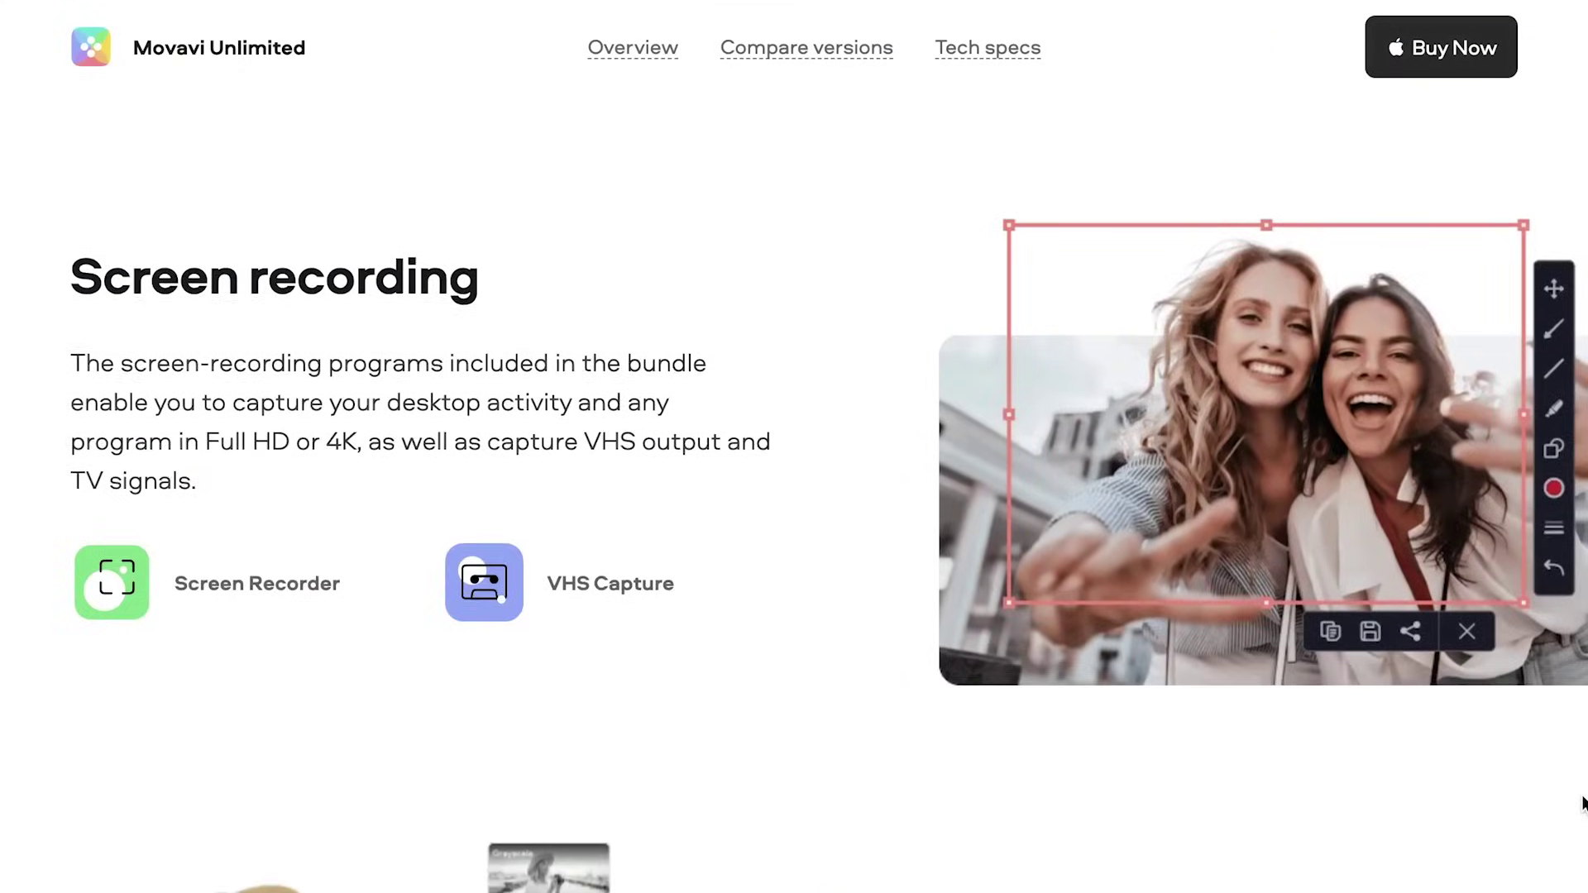
scroll(1582, 801, down, 9)
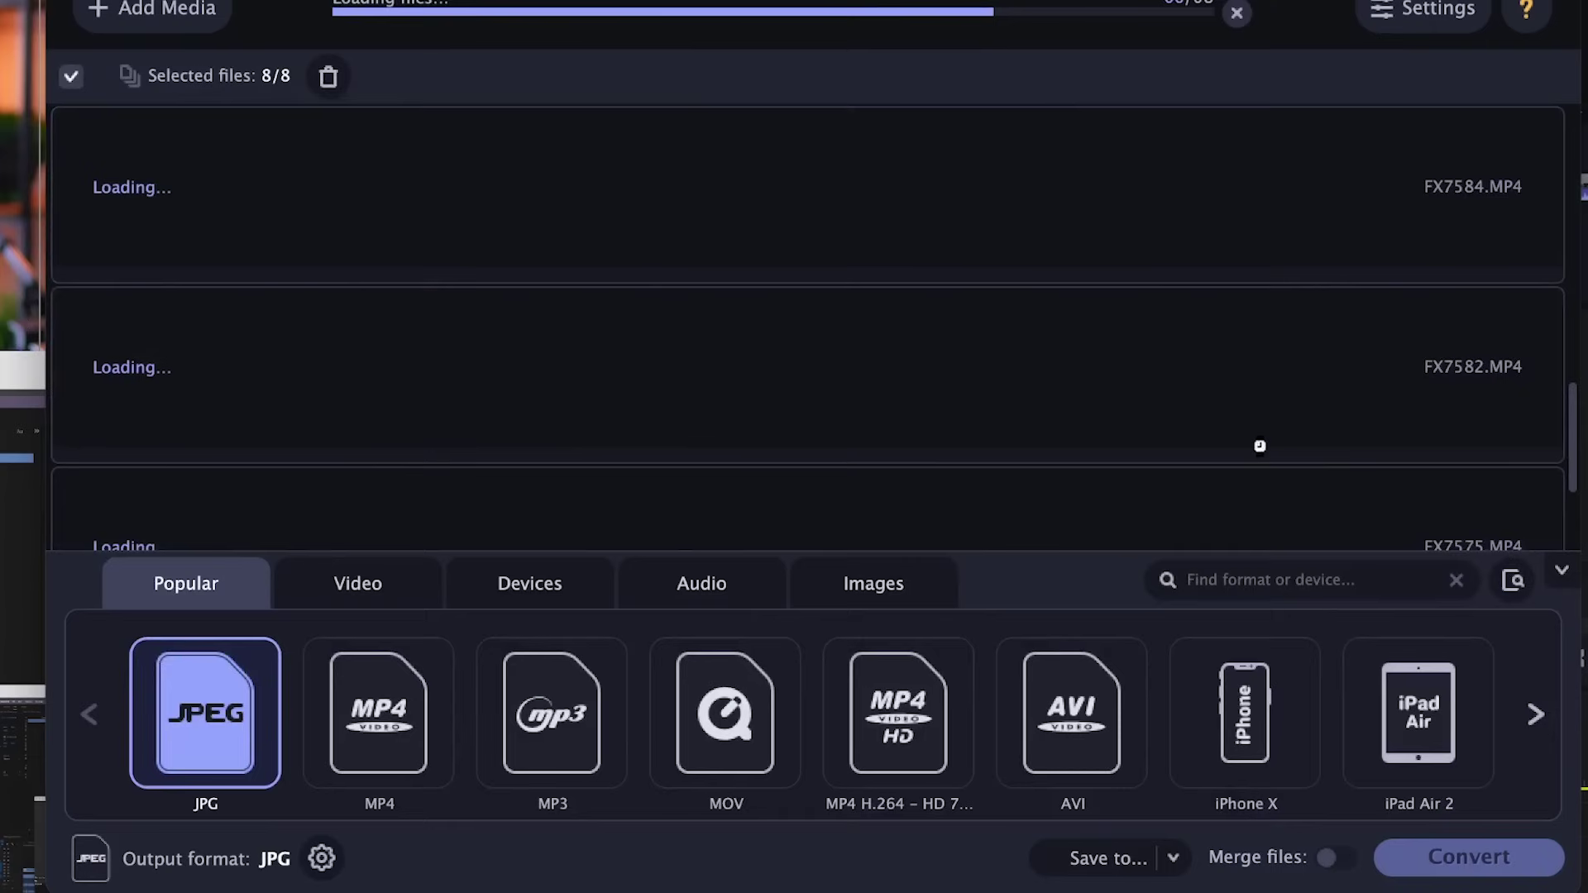
Step: Split the clip at the playhead
scroll(1257, 418, down, 5)
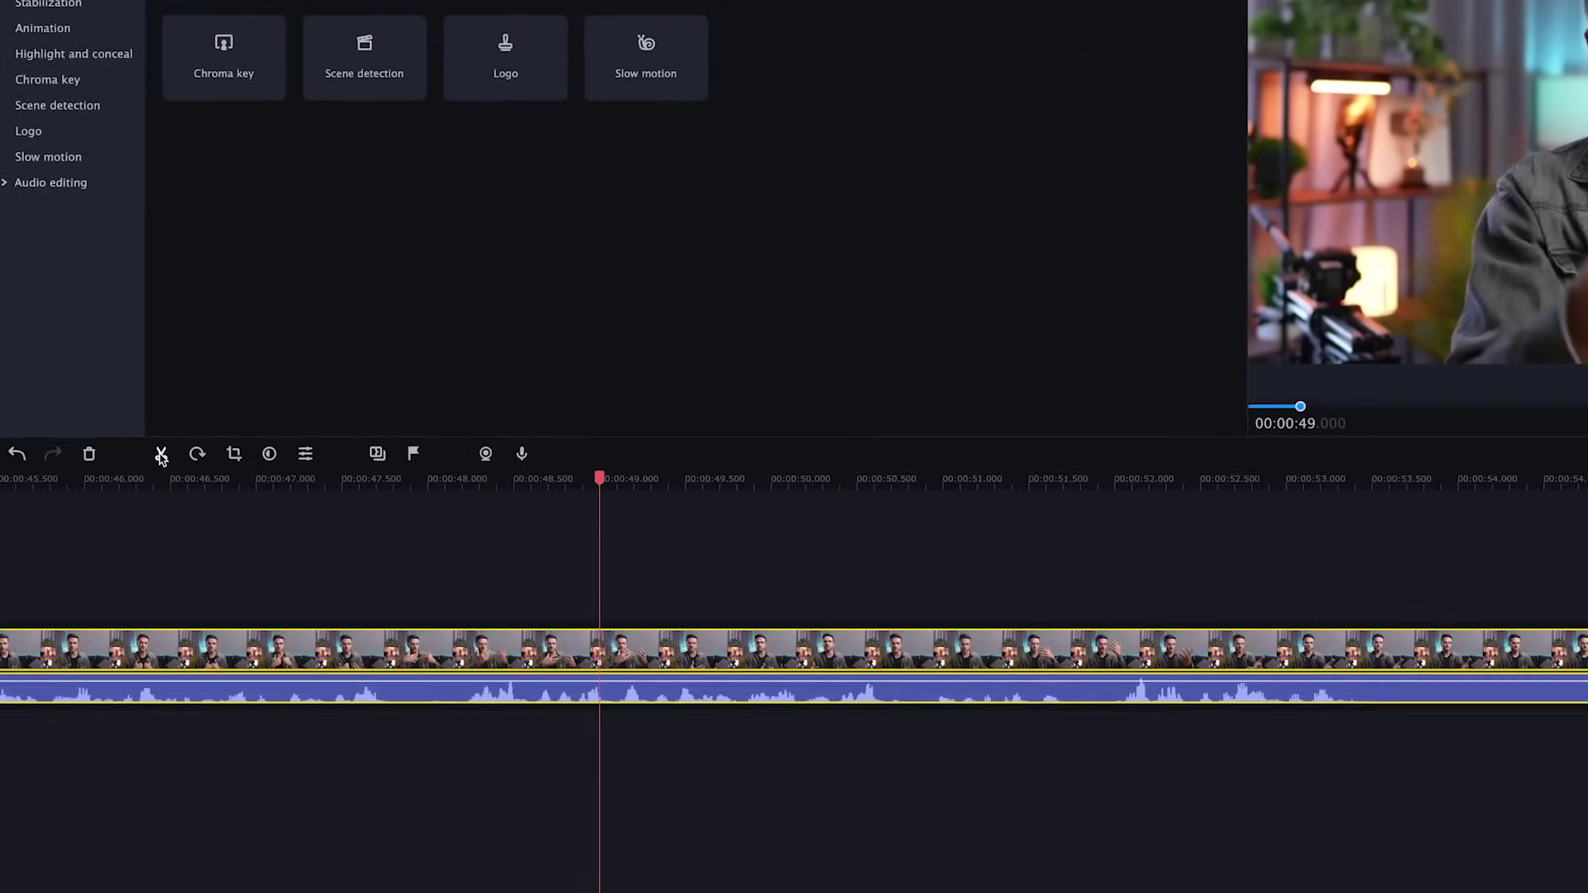
click(163, 470)
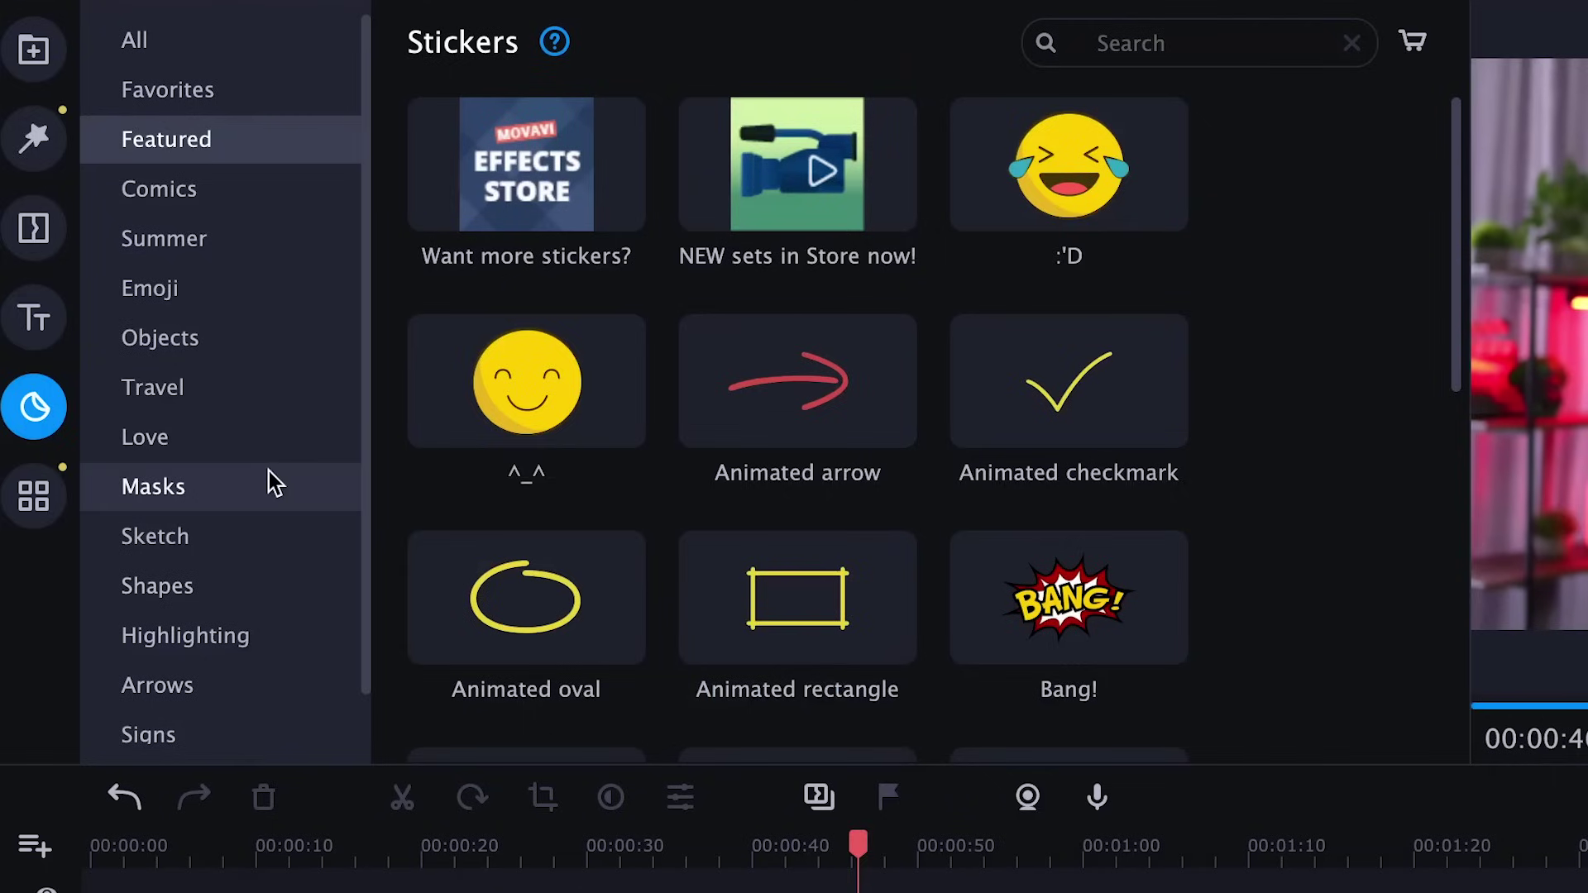
scroll(270, 469, down, 1)
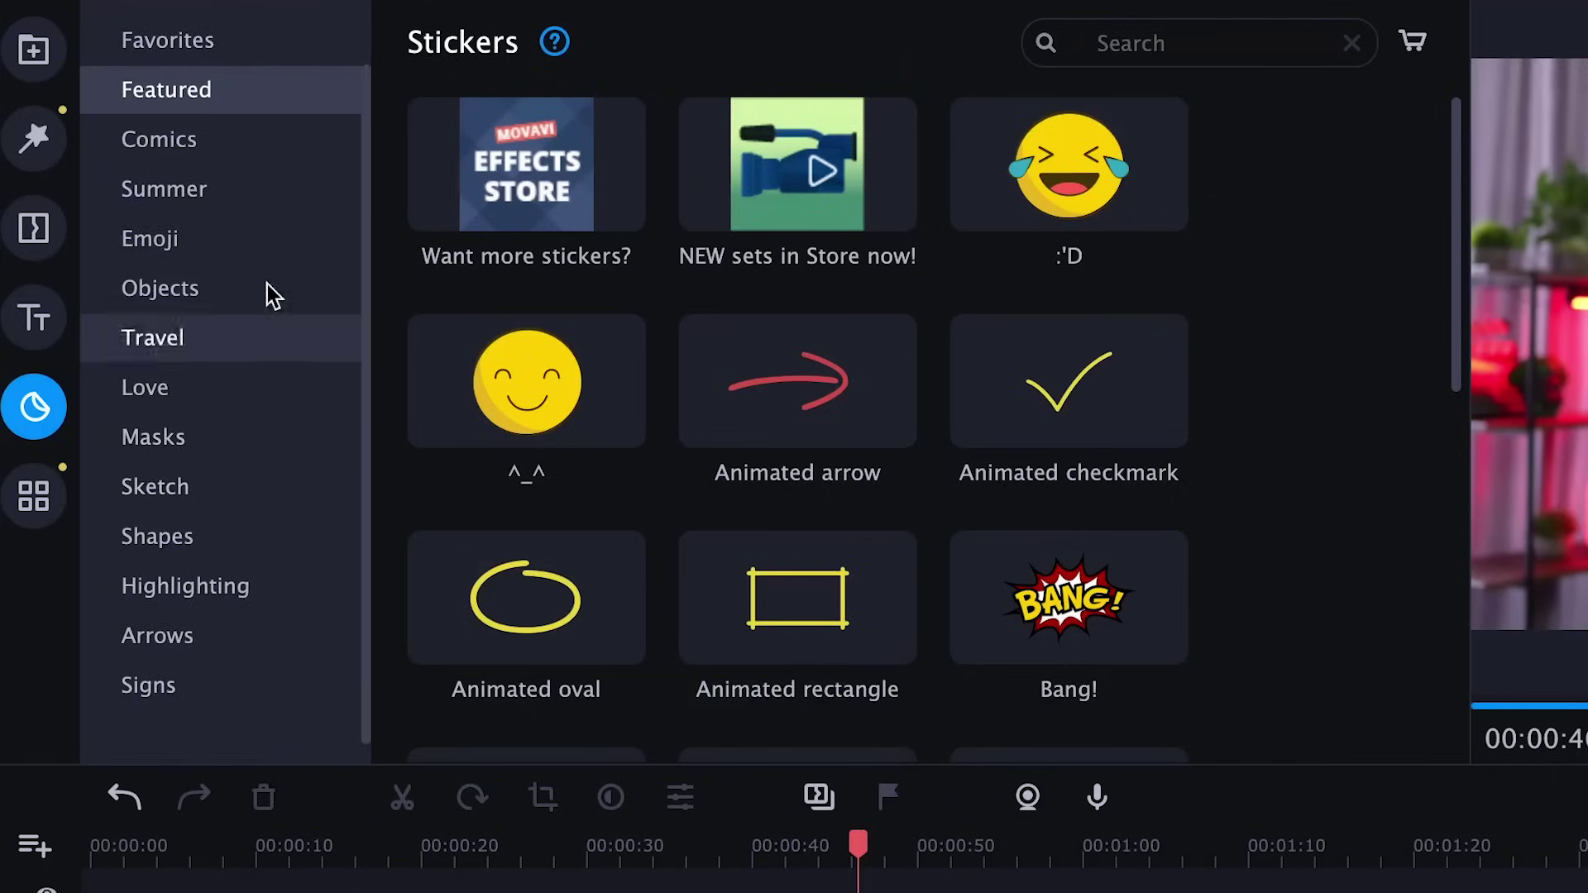
Step: Browse the Comics, Summer, Emoji and Objects stickers, ending on Travel
click(235, 145)
click(236, 201)
click(236, 249)
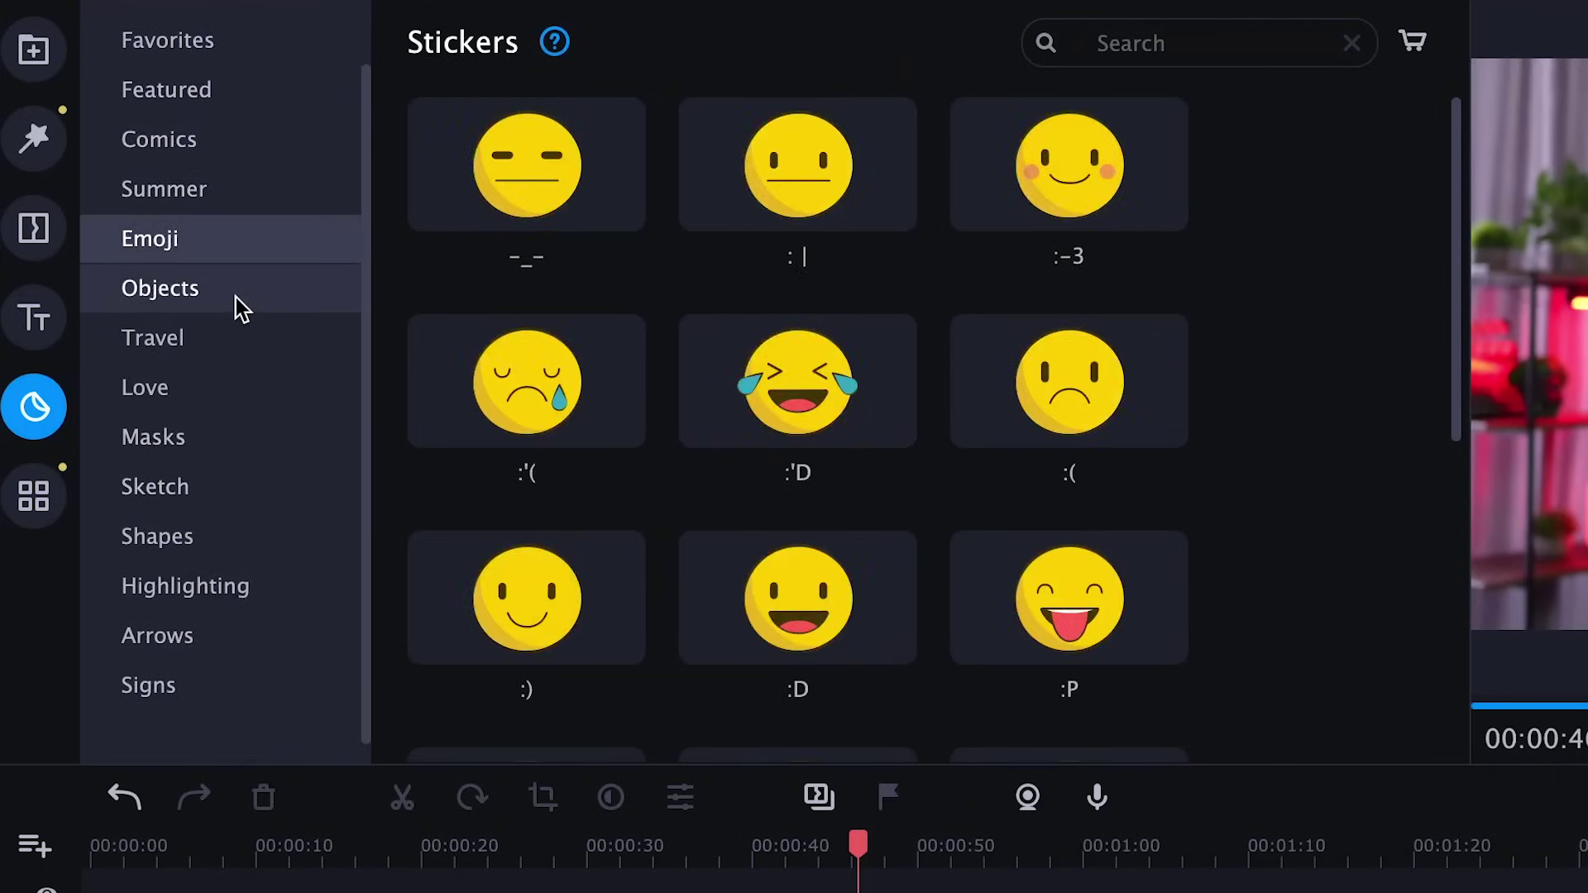
click(236, 296)
click(239, 339)
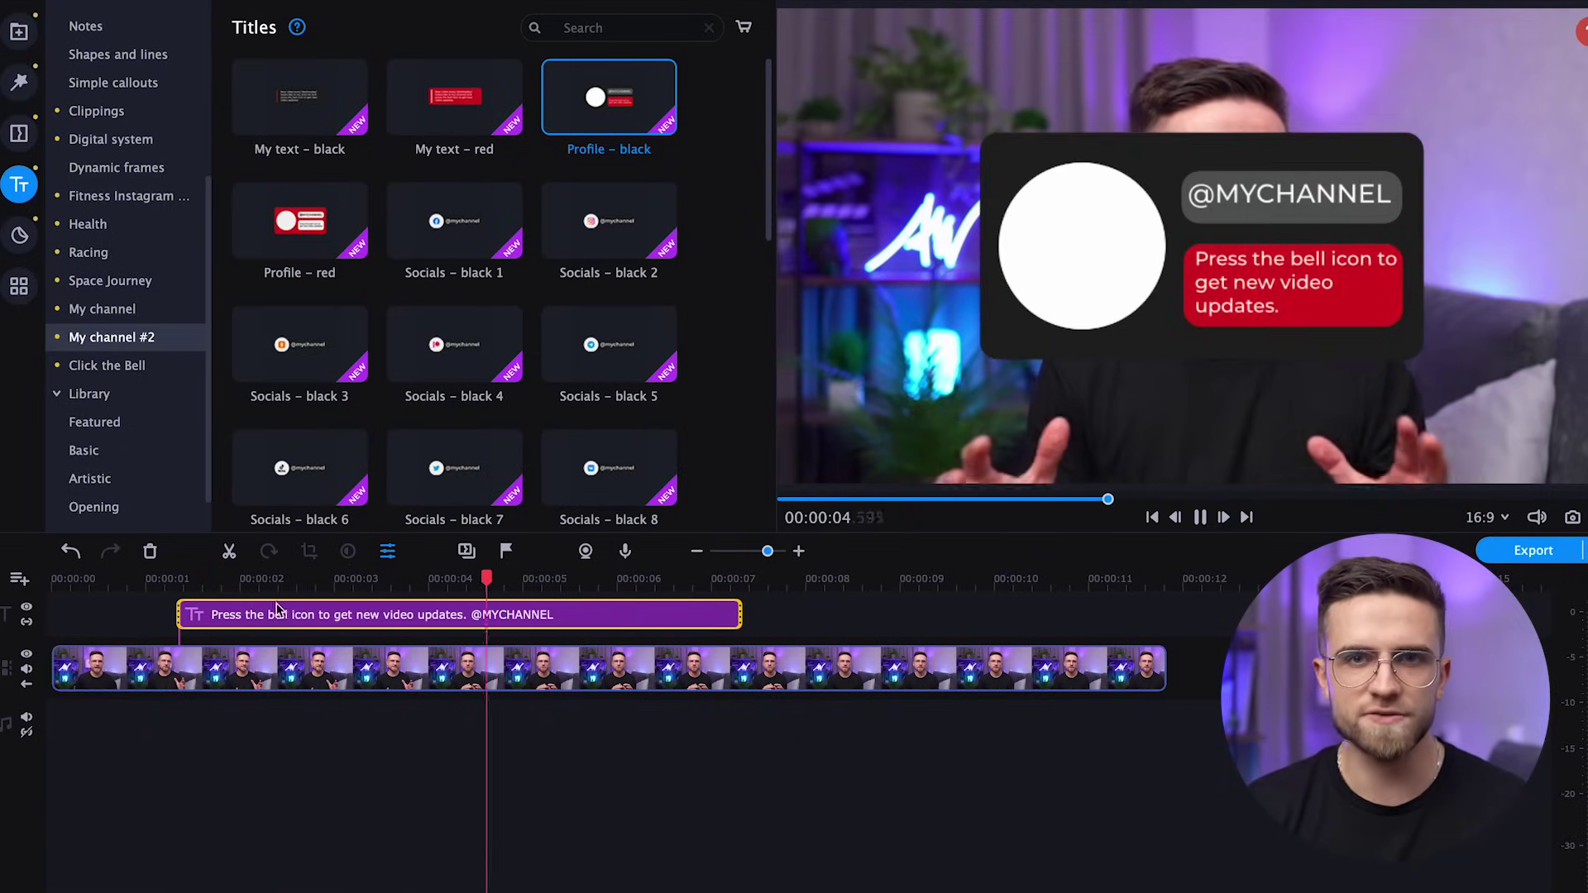
key(Delete)
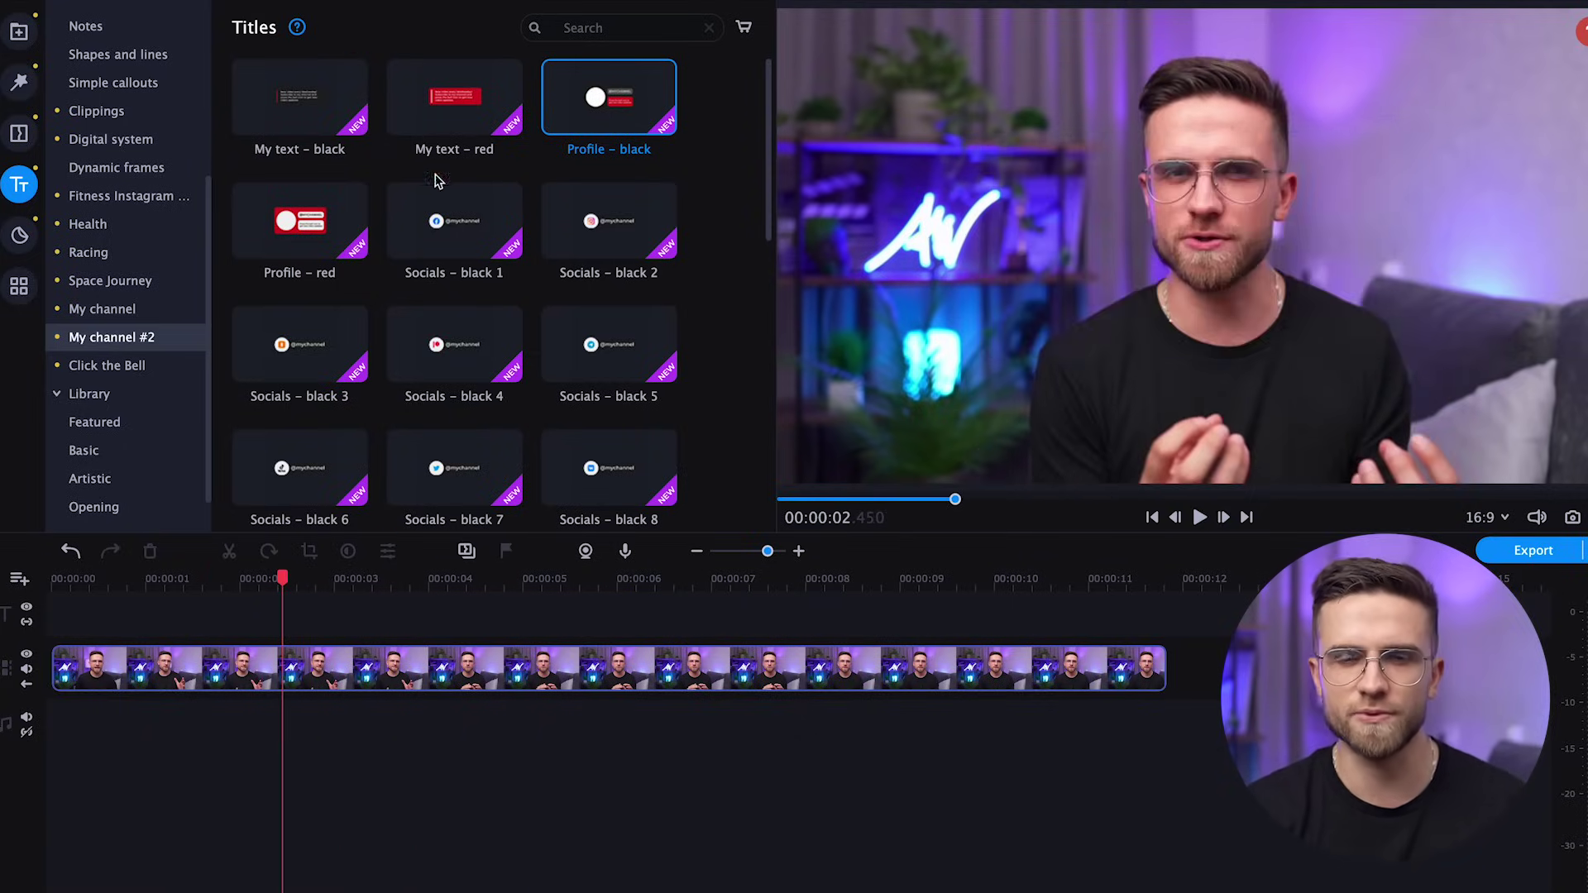
scroll(438, 181, down, 10)
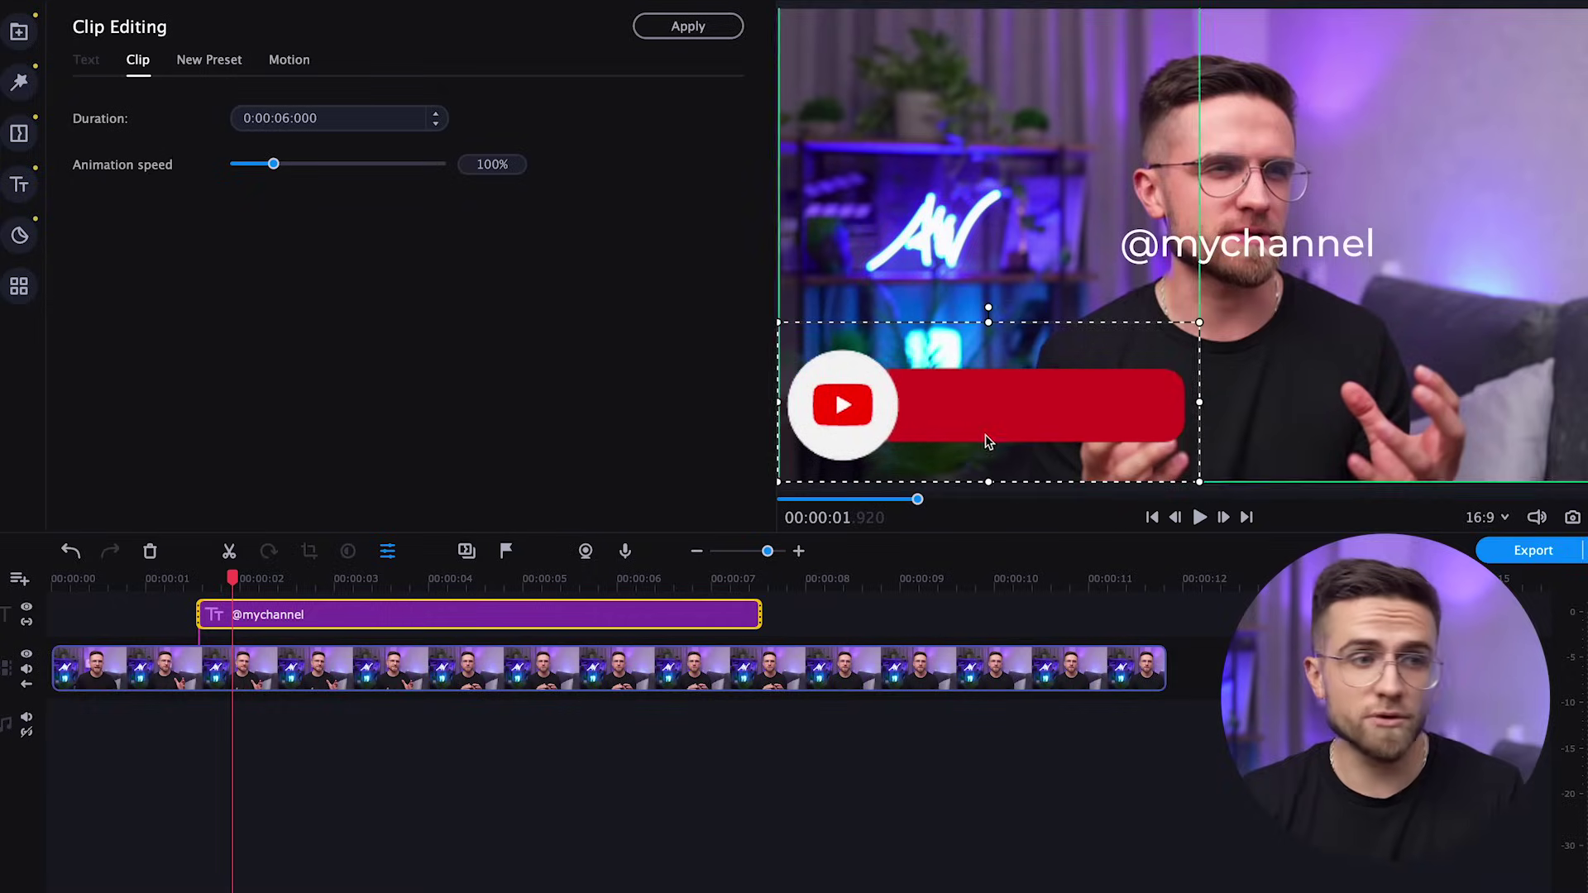
click(1226, 231)
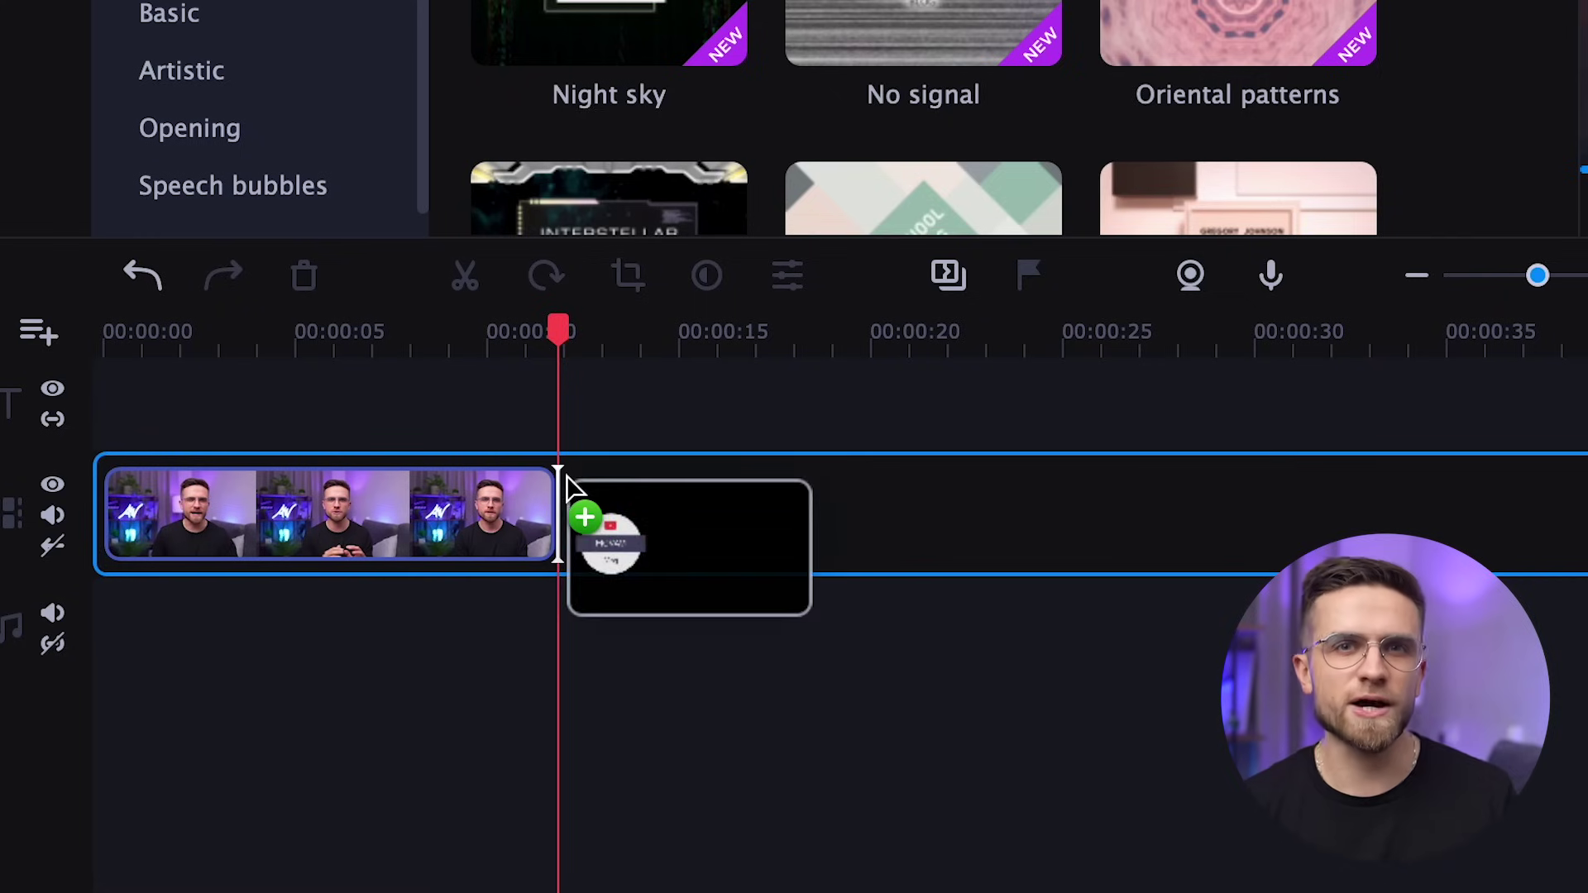
Step: Add a new video track and place the teal title clip on it above the video
drag(567, 475, 571, 480)
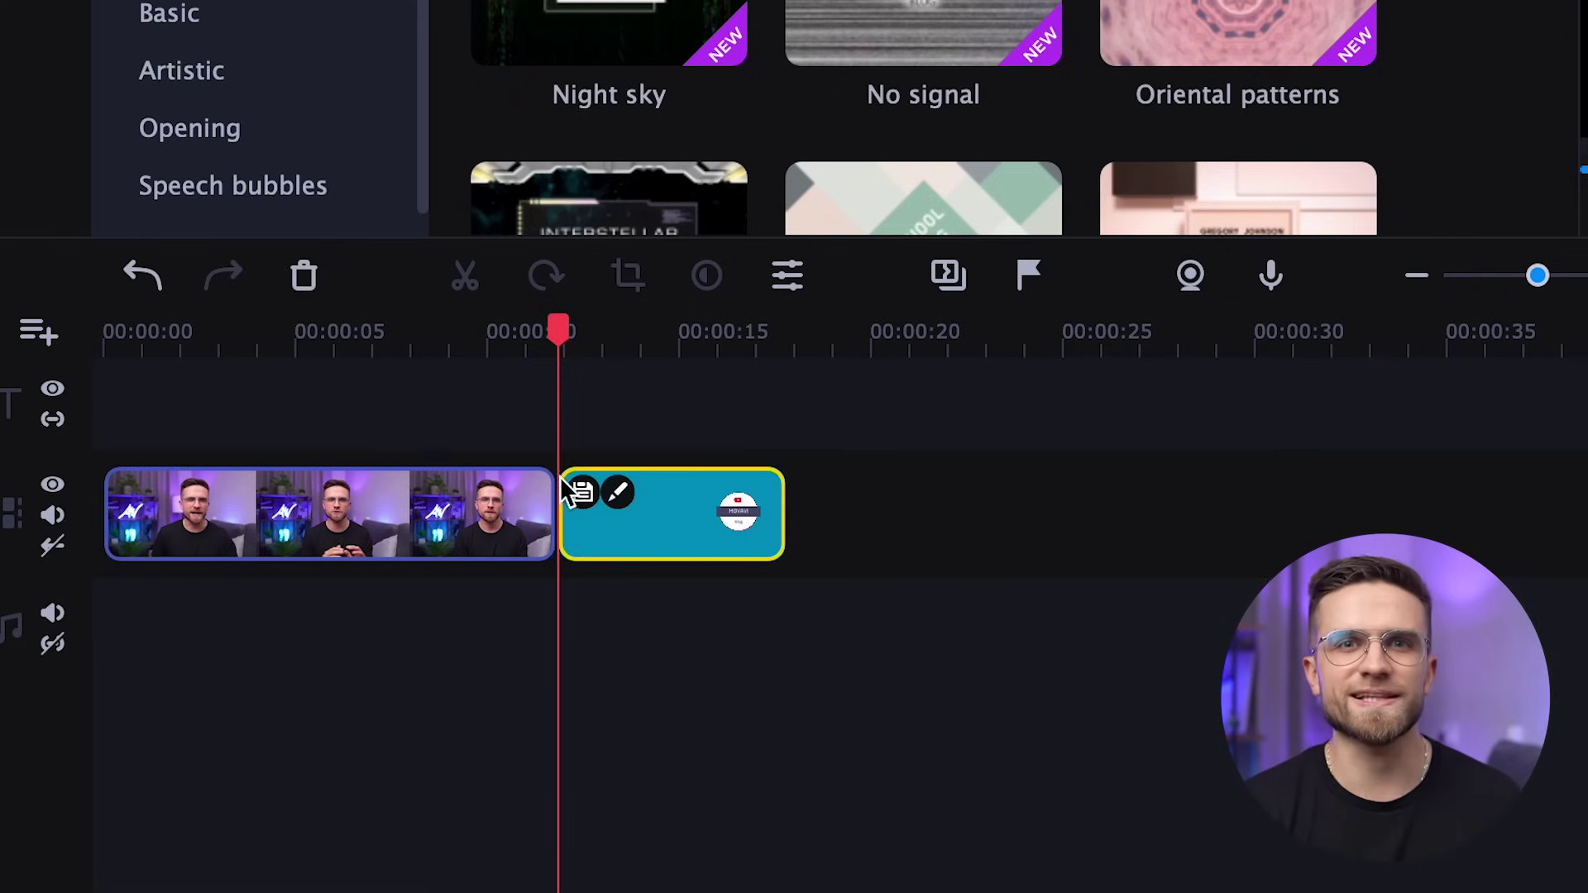
click(50, 344)
click(100, 402)
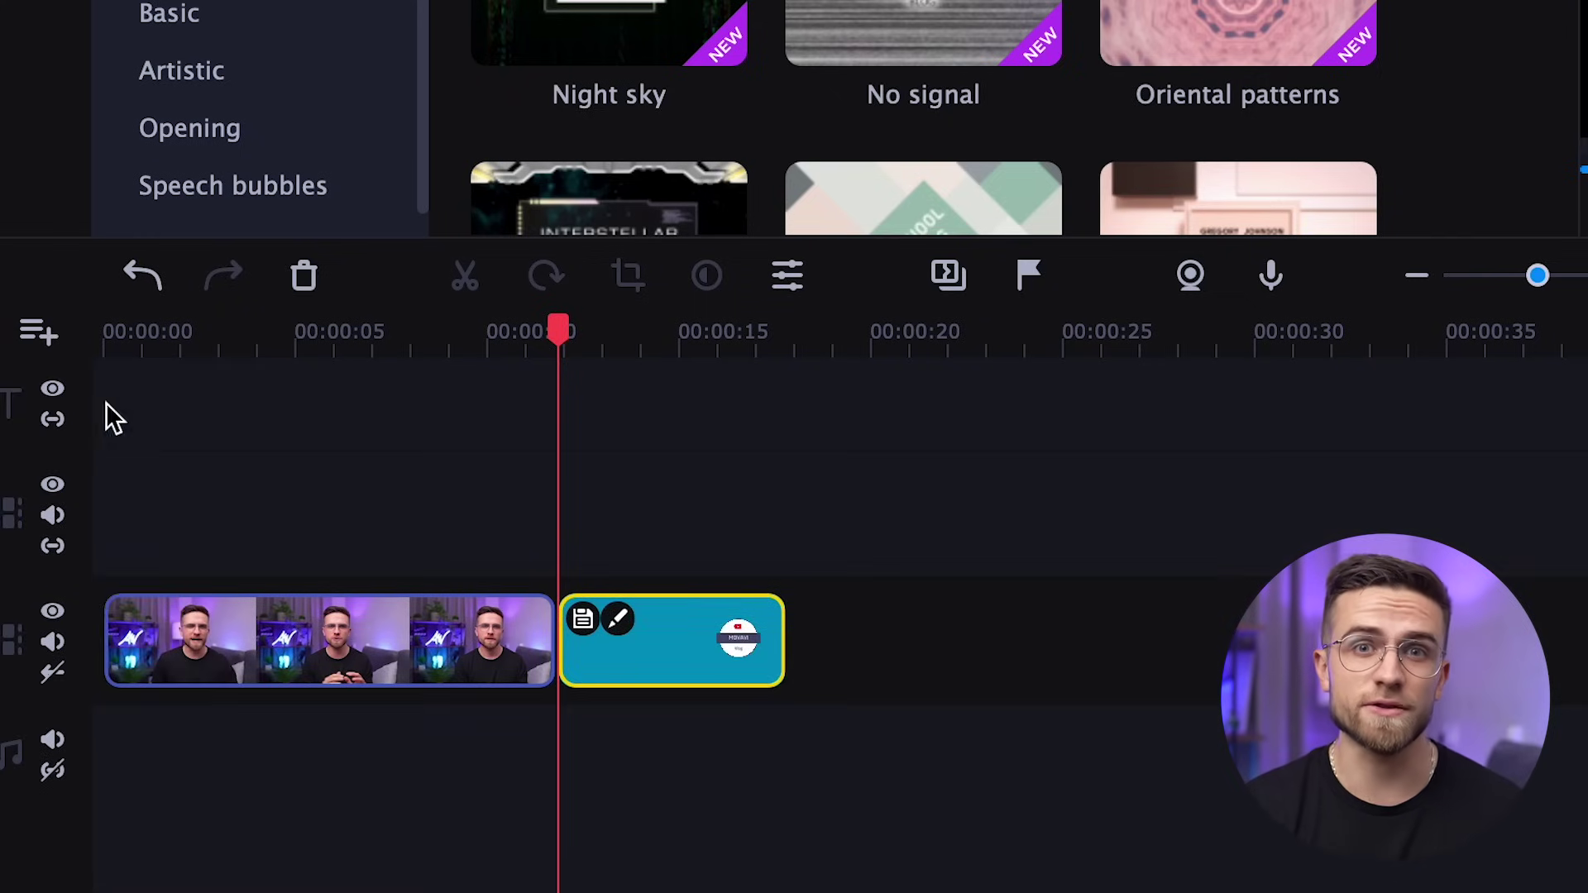
drag(721, 656, 510, 565)
drag(276, 539, 278, 542)
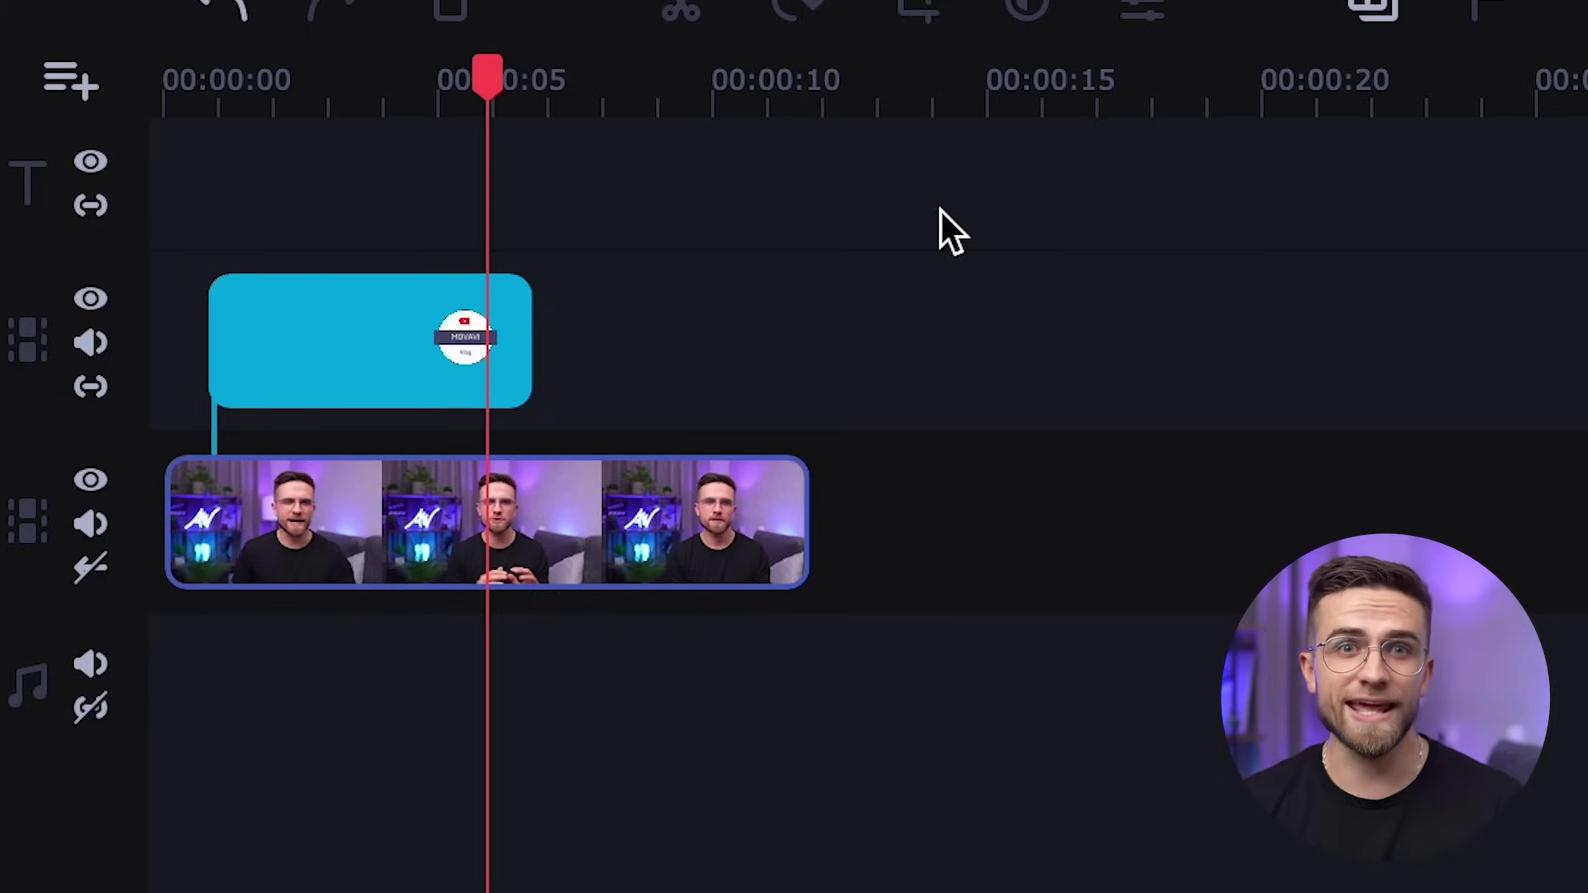
Step: Select the intro clip, go to 2.25 seconds, and show the My channel #2 titles
click(461, 337)
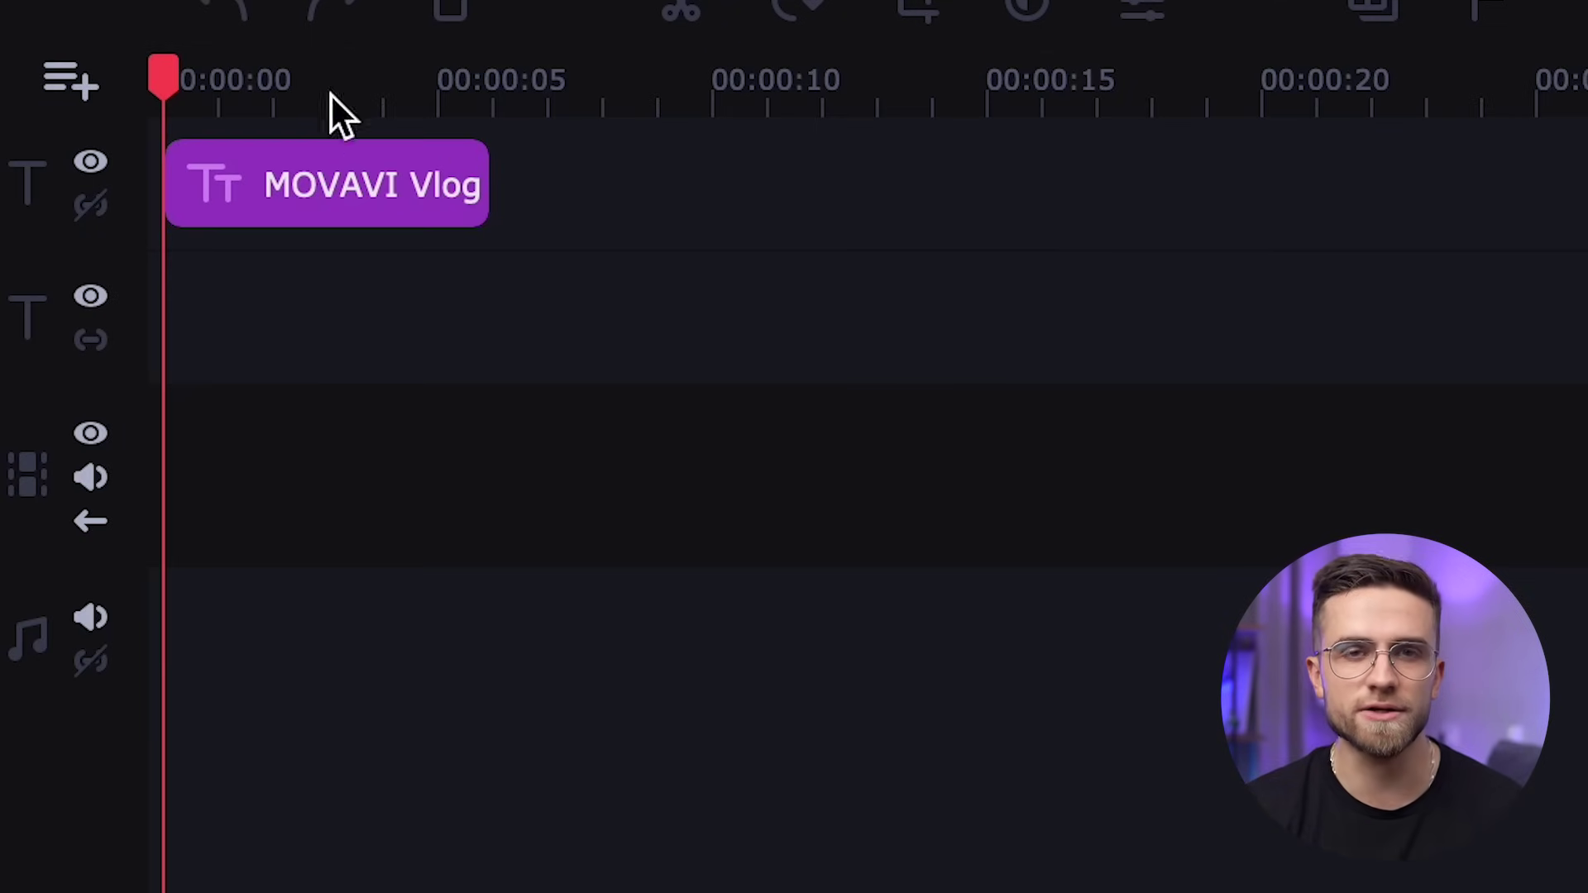
click(287, 93)
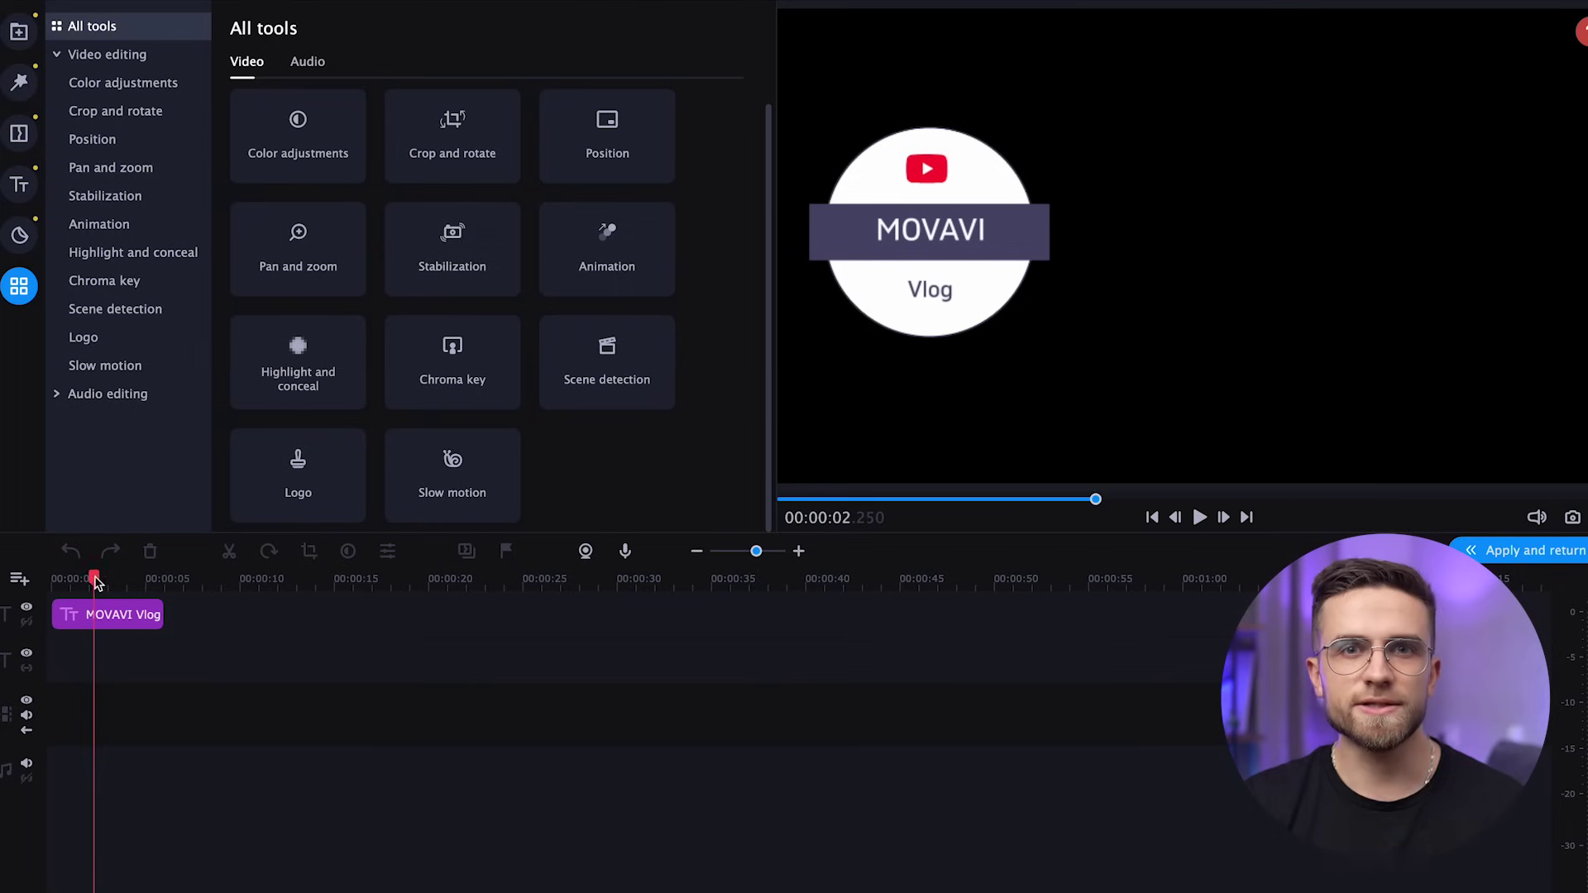
click(24, 180)
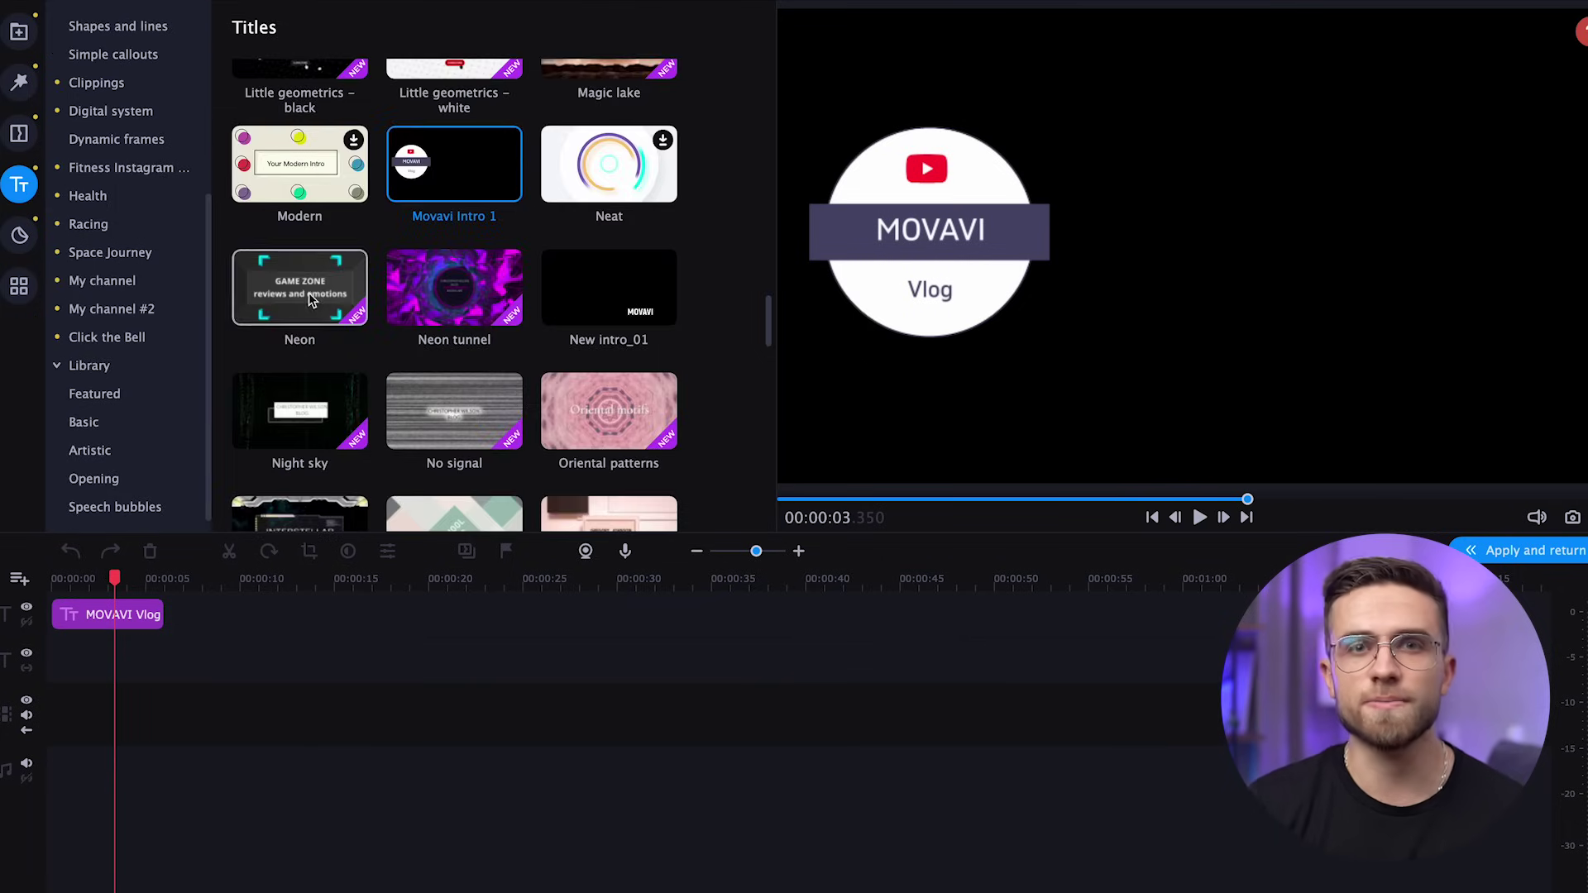
click(110, 308)
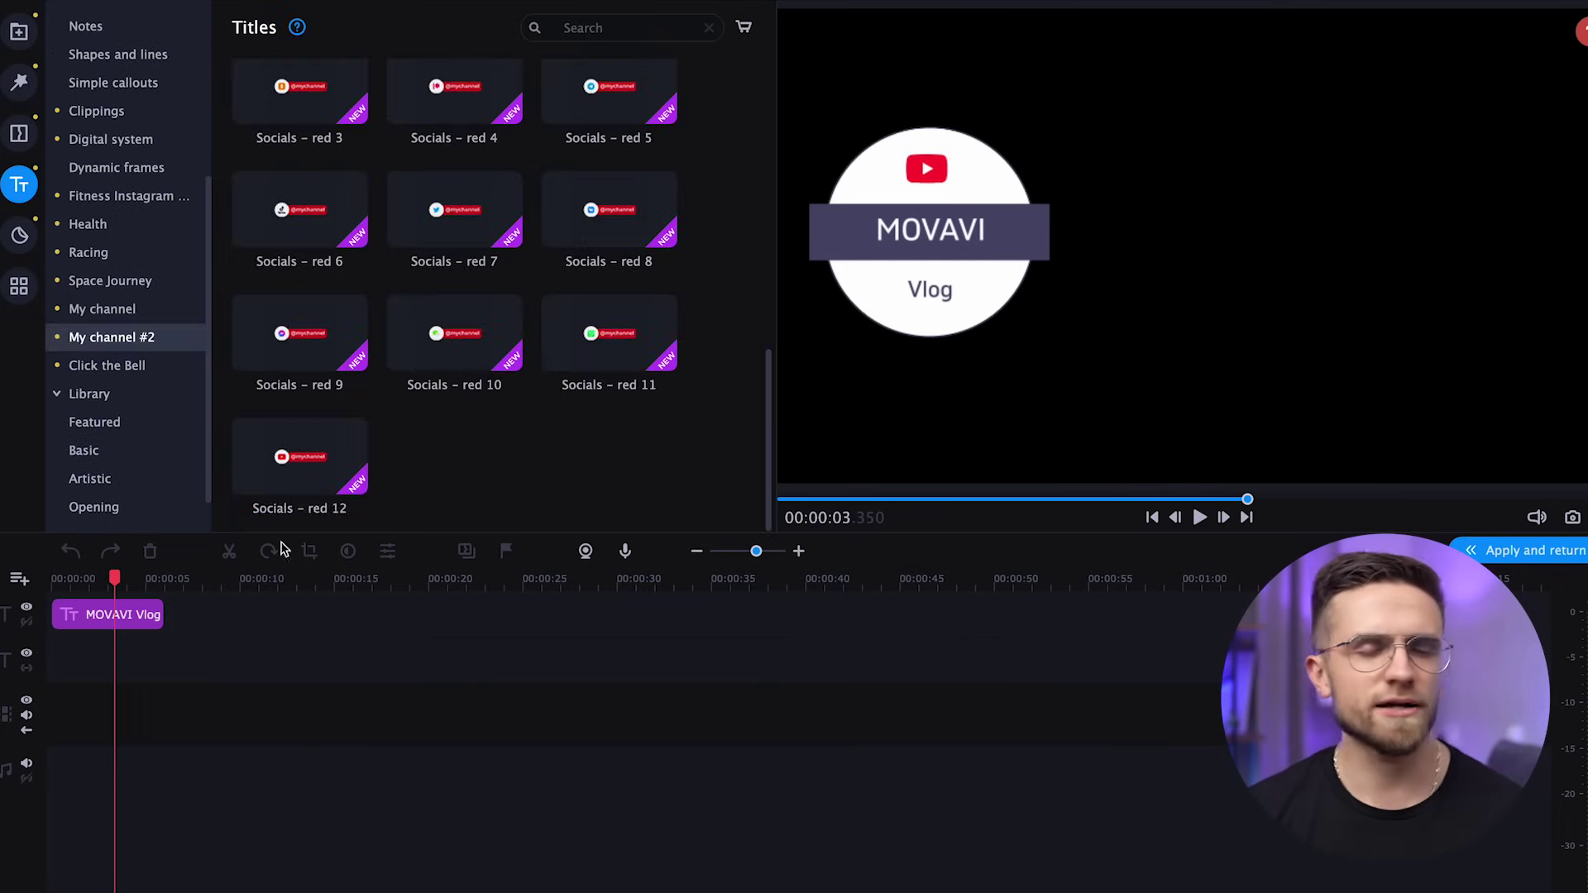
drag(60, 670, 60, 672)
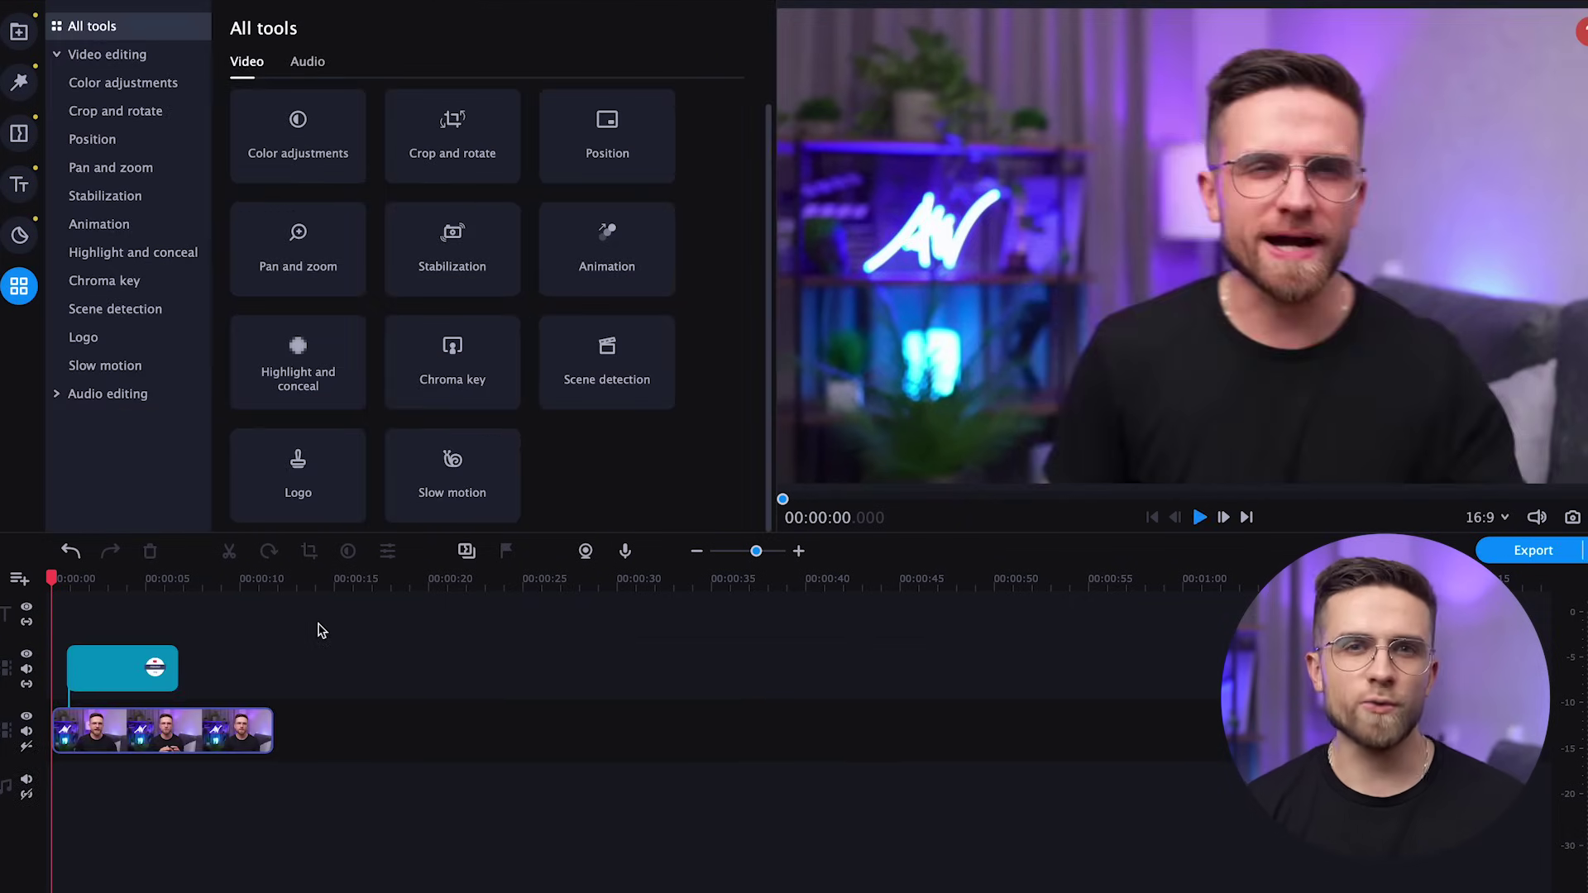
key(space)
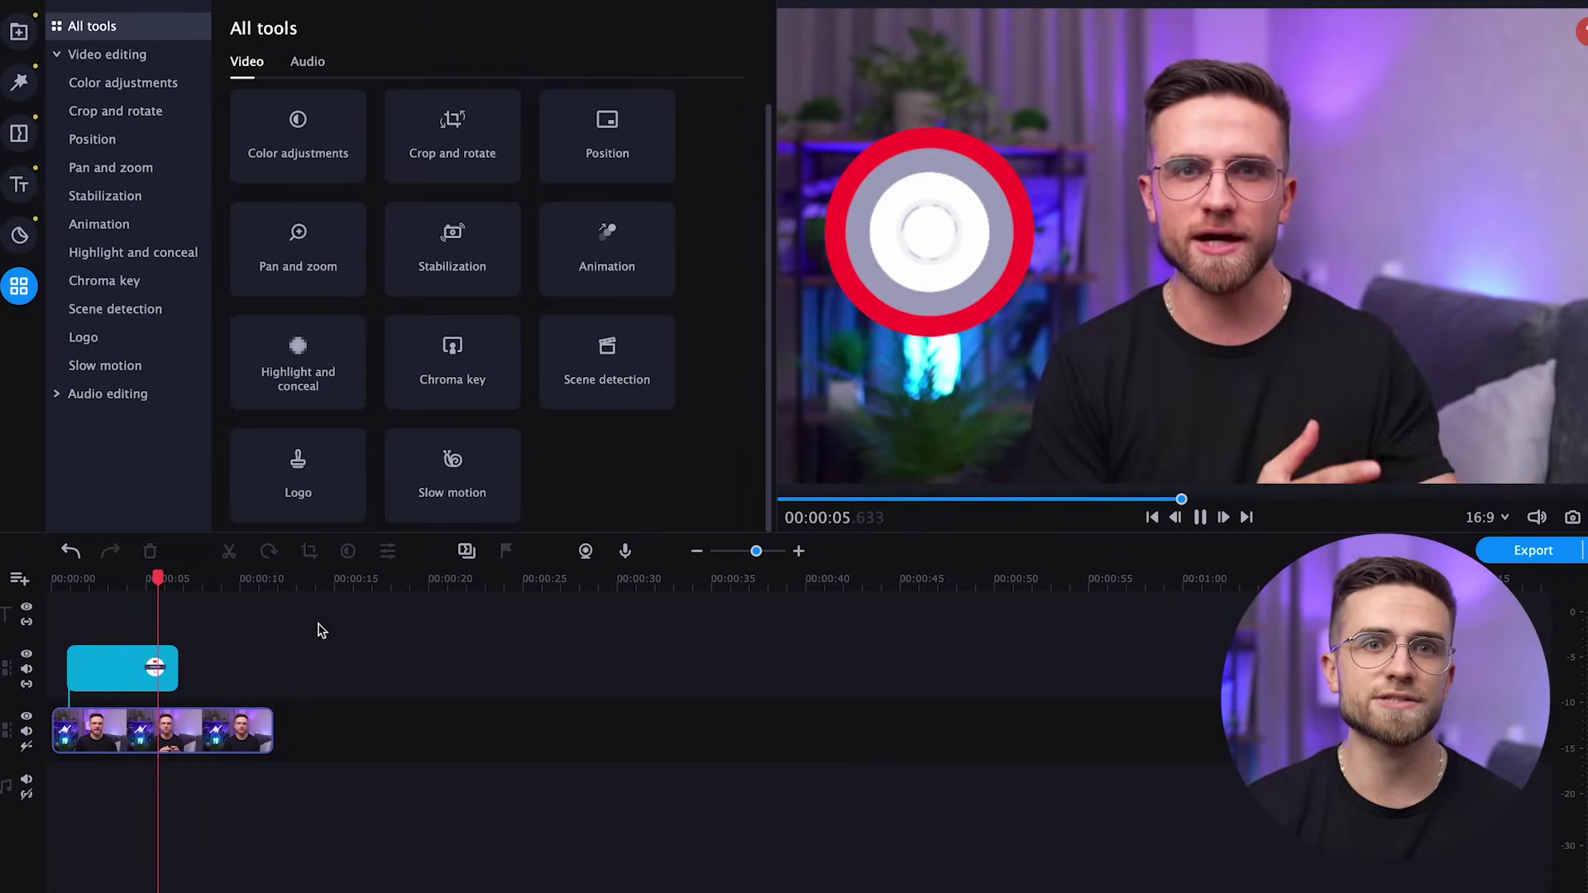
key(space)
drag(163, 579, 149, 579)
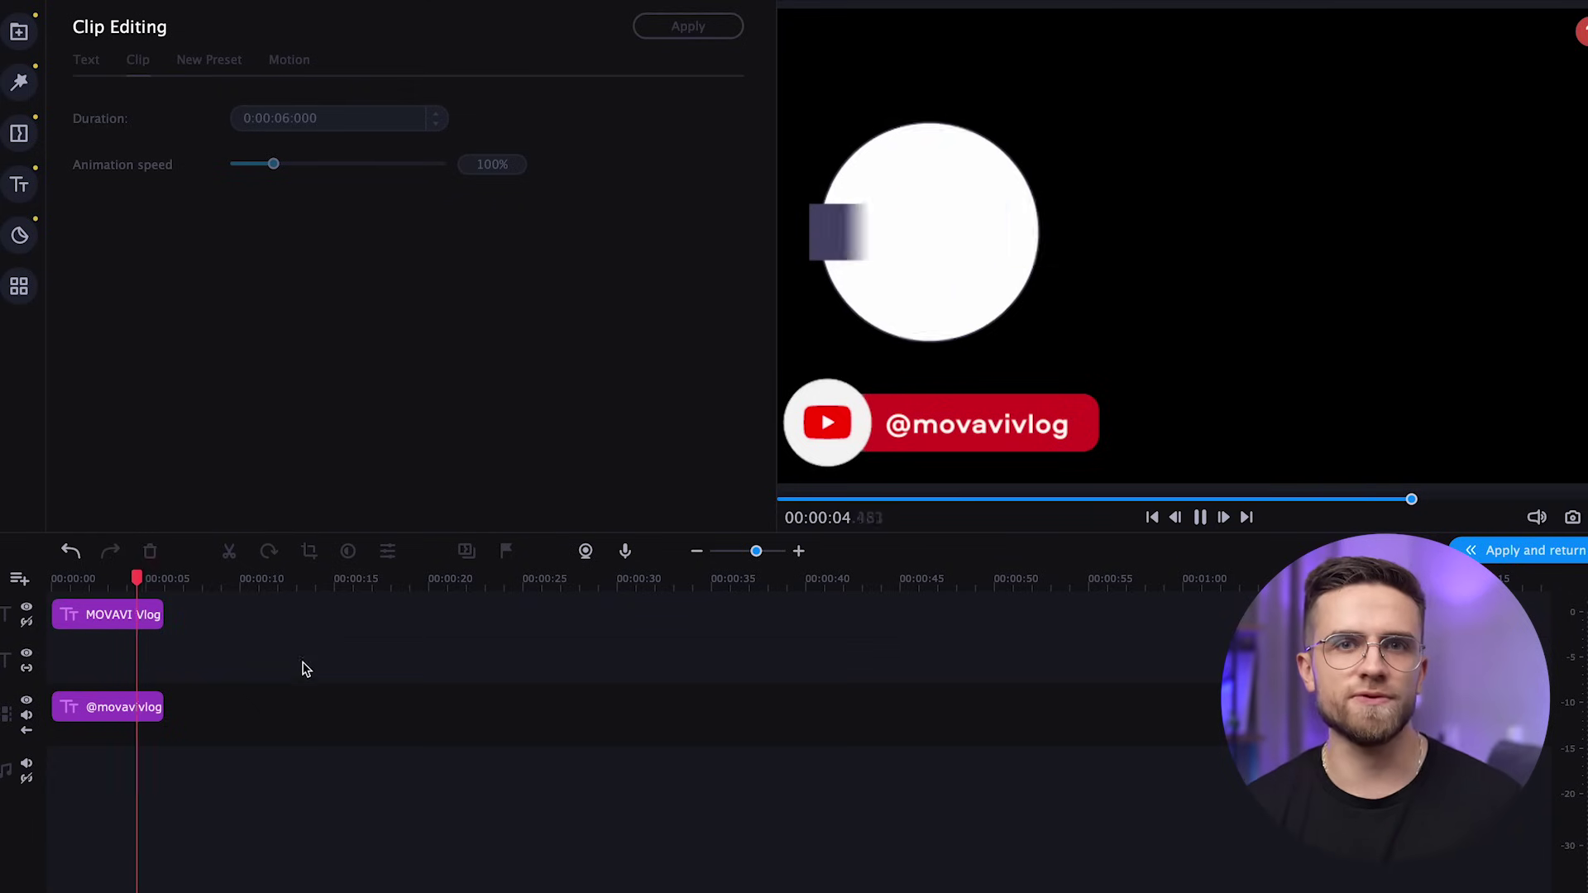
click(1510, 553)
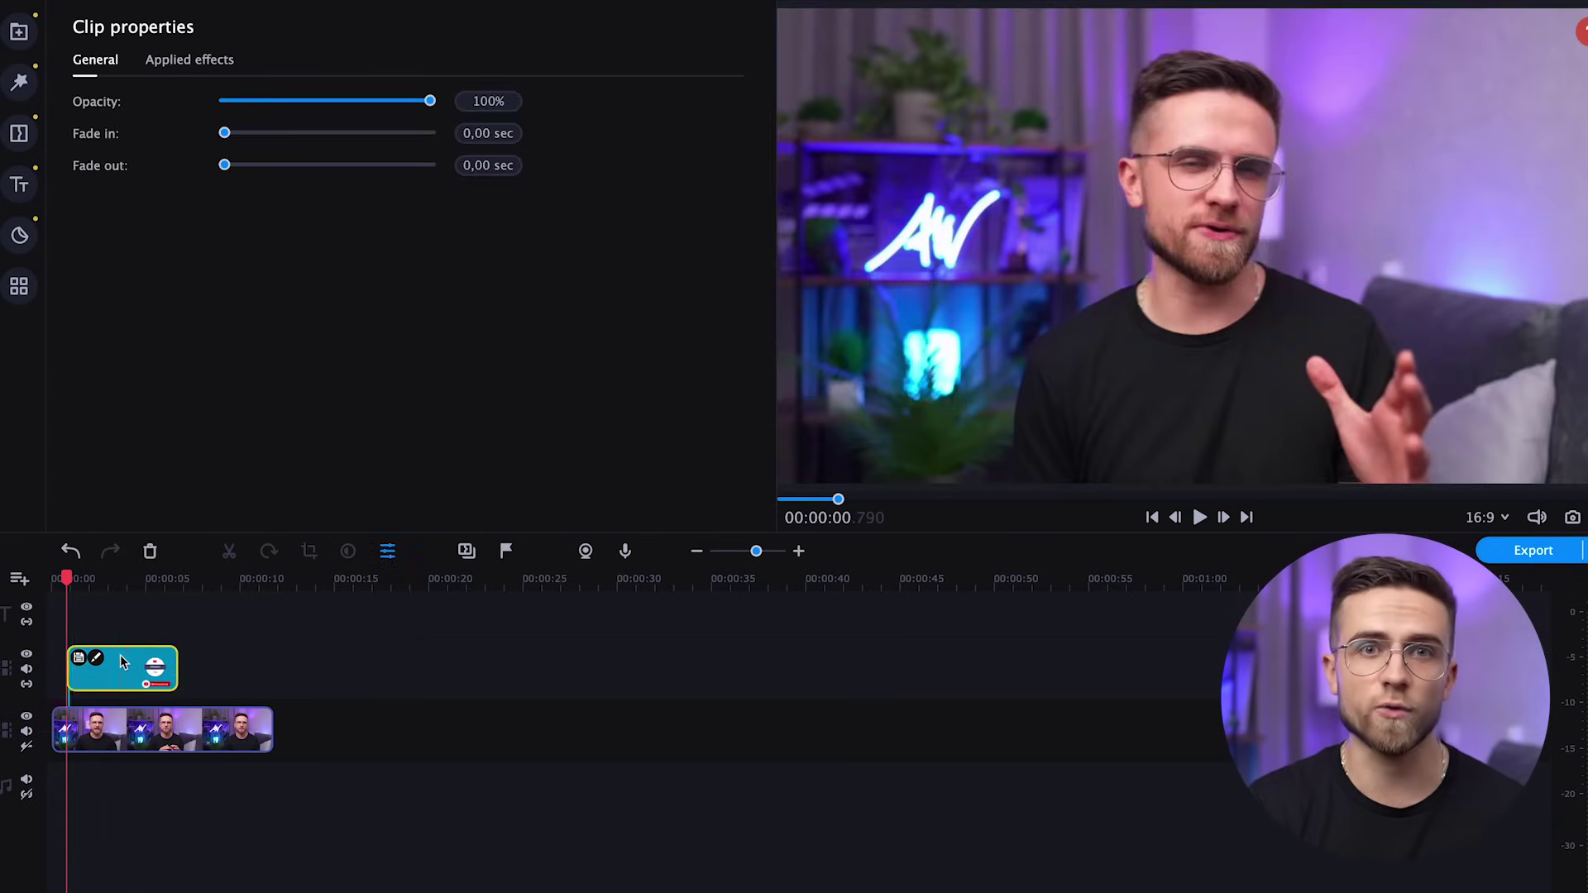
click(121, 661)
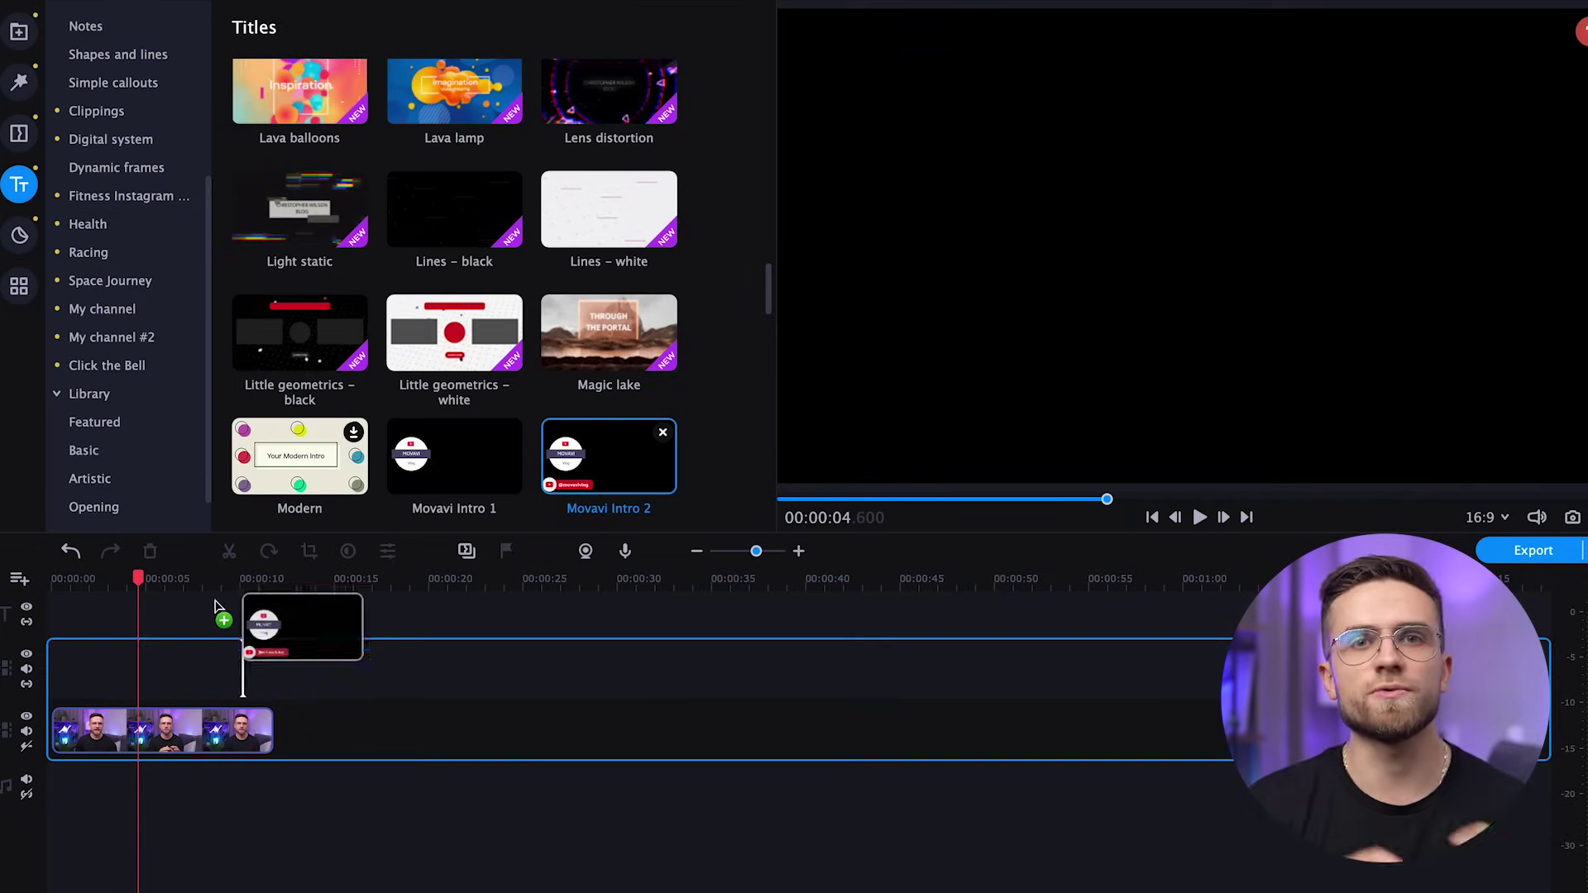
drag(215, 607, 125, 666)
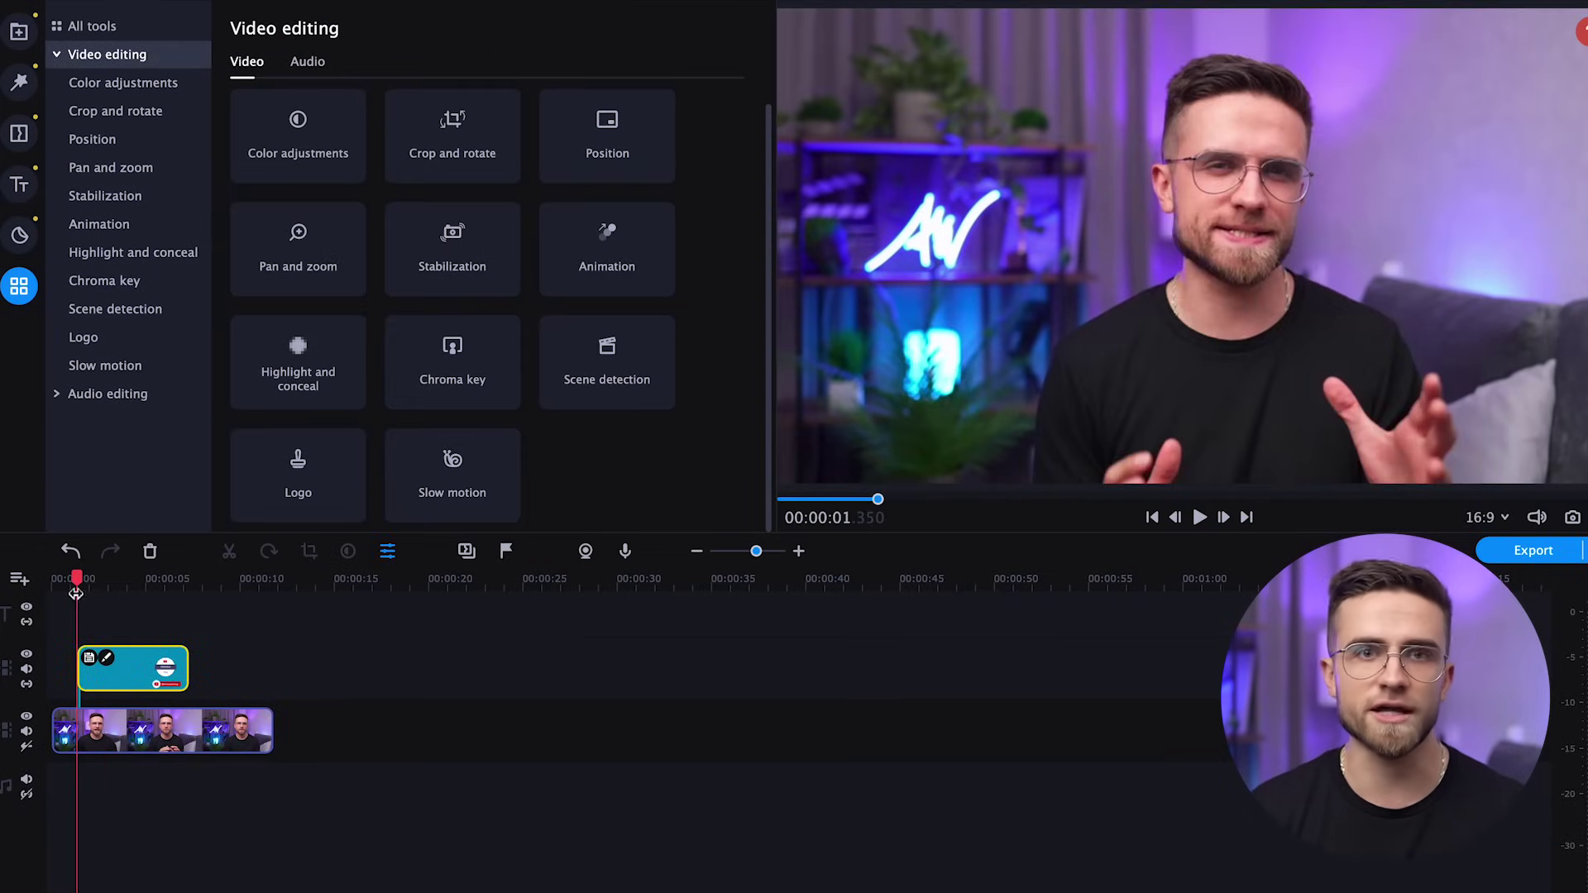
key(space)
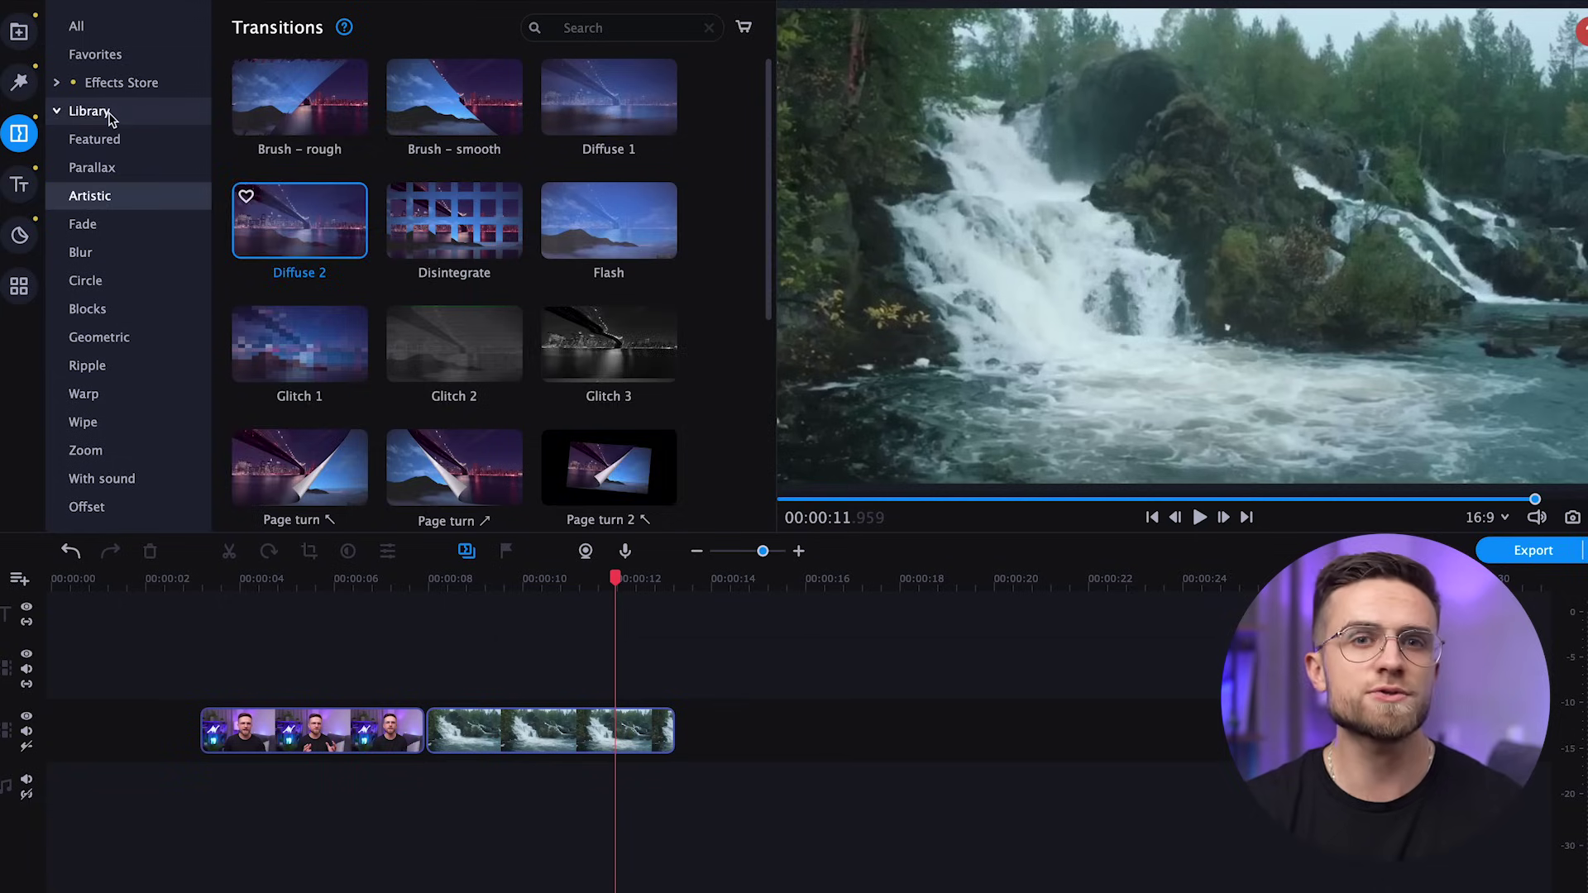
Step: Browse the full list of transitions and show the Artistic category
click(104, 116)
click(98, 37)
scroll(407, 266, down, 15)
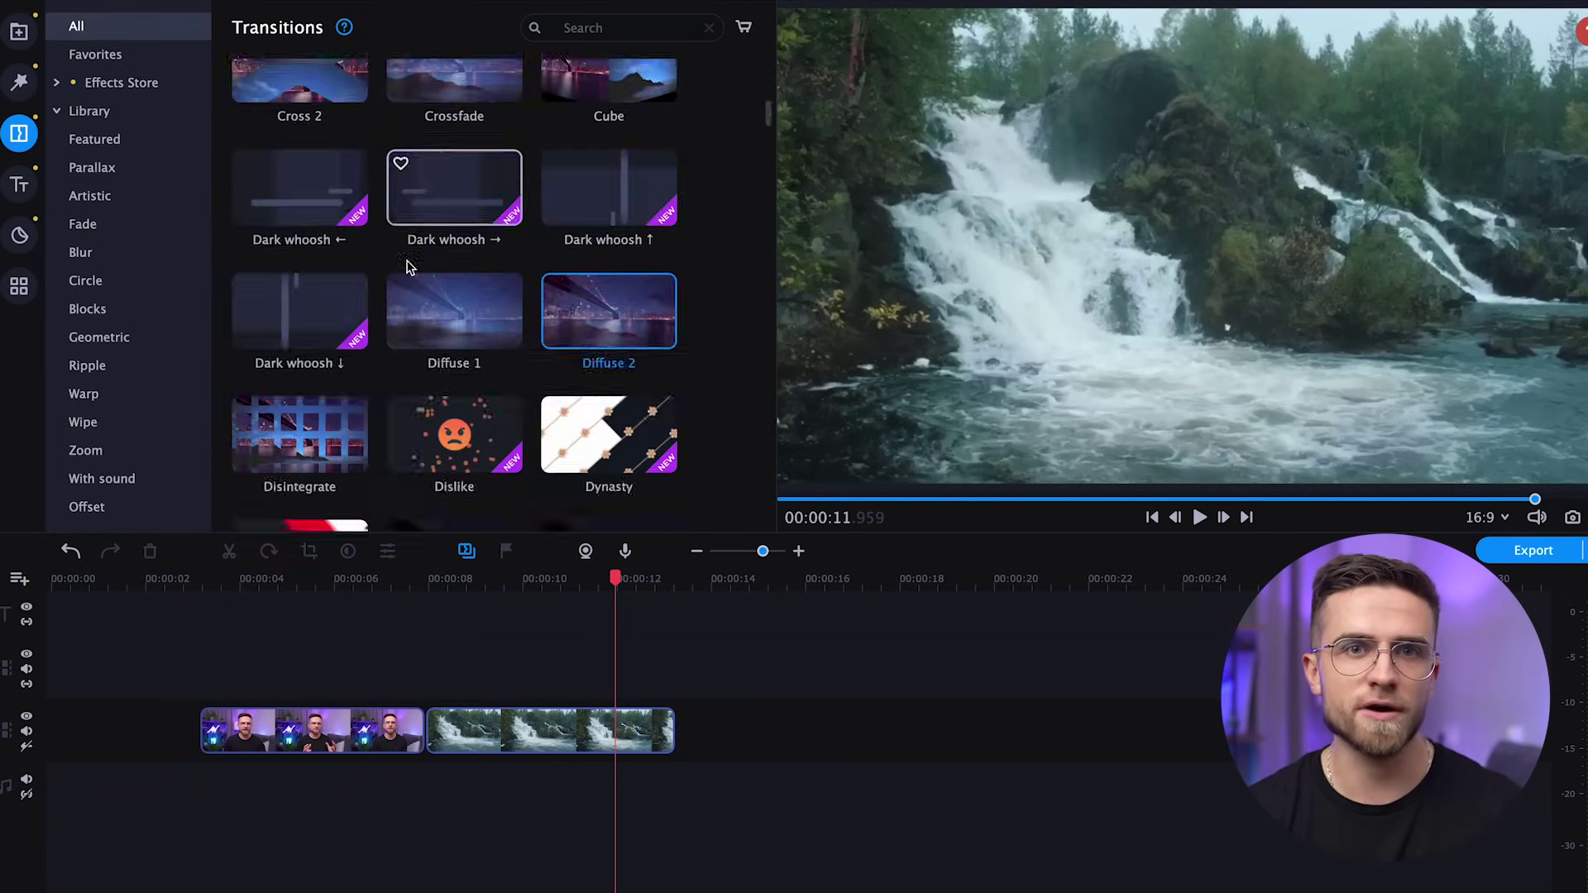
scroll(407, 266, down, 15)
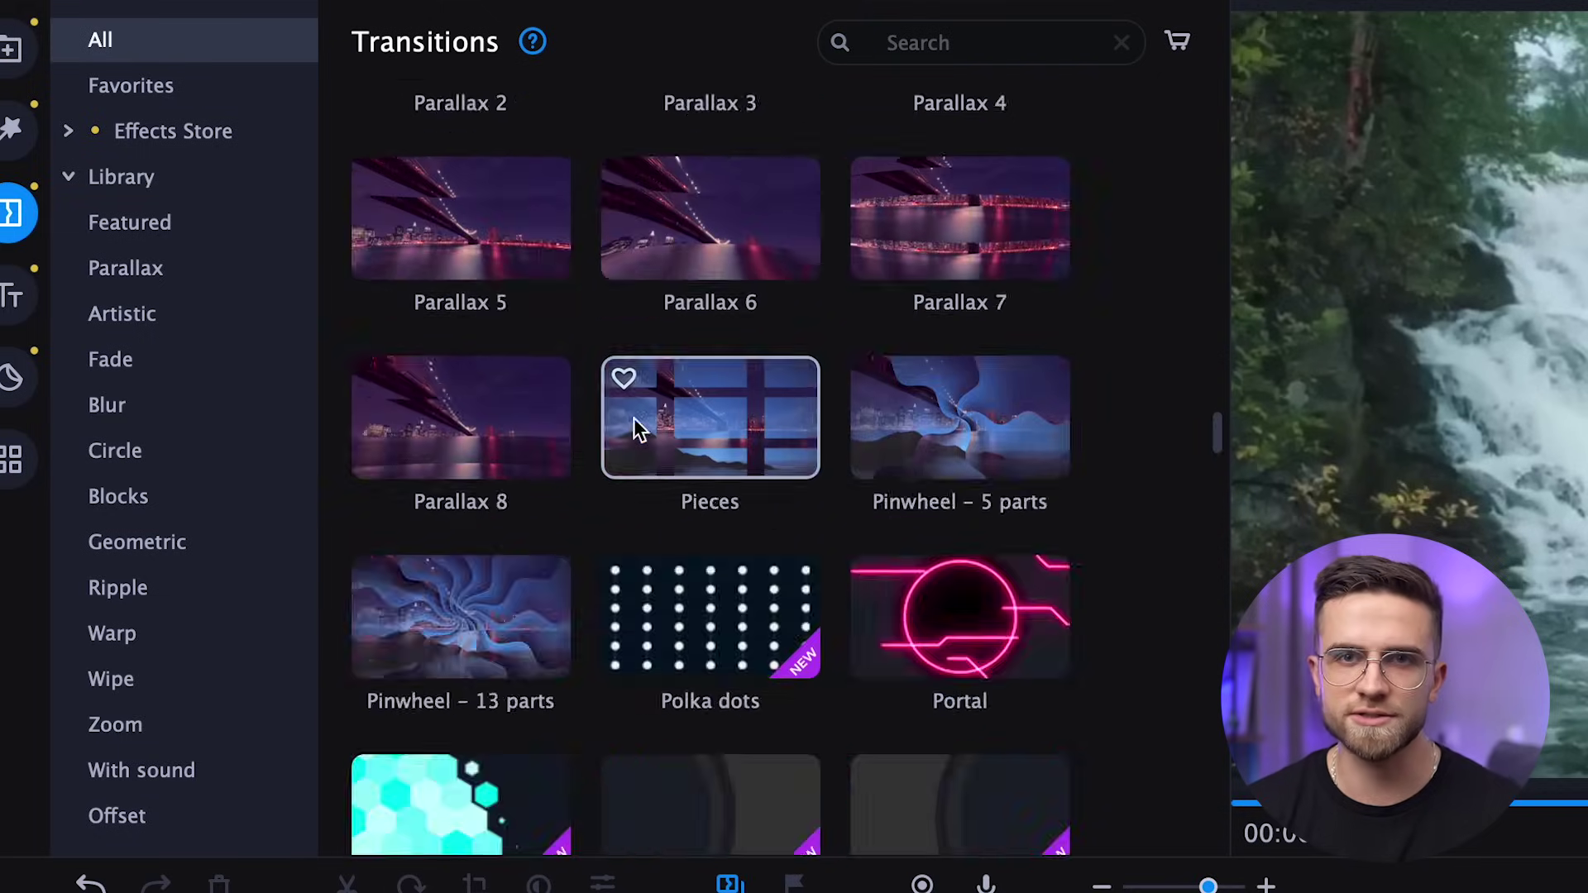
scroll(634, 419, down, 5)
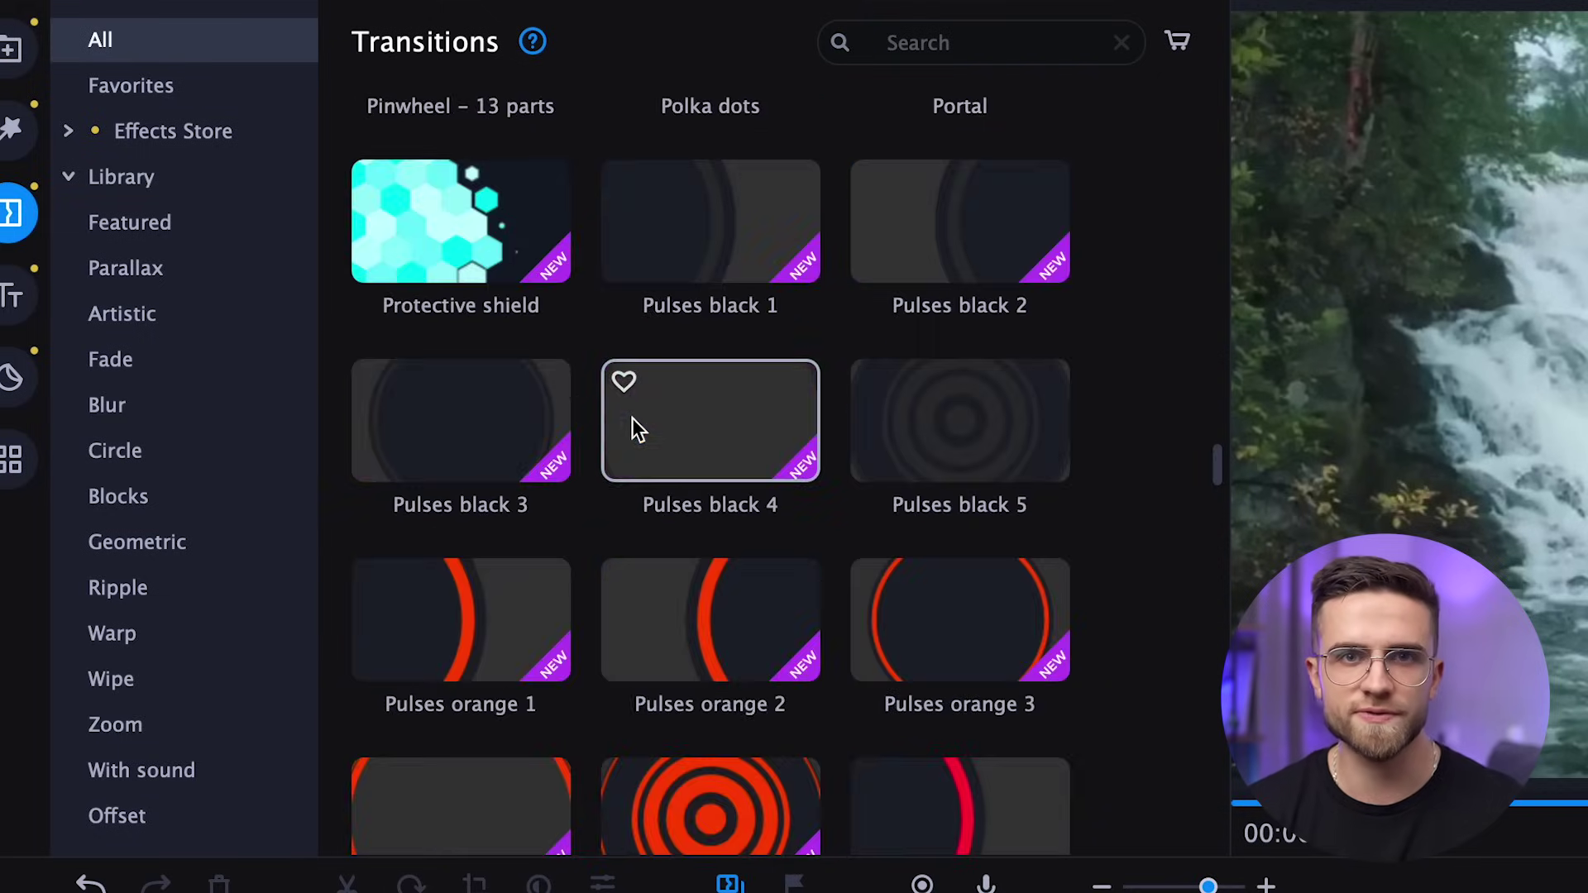
click(124, 314)
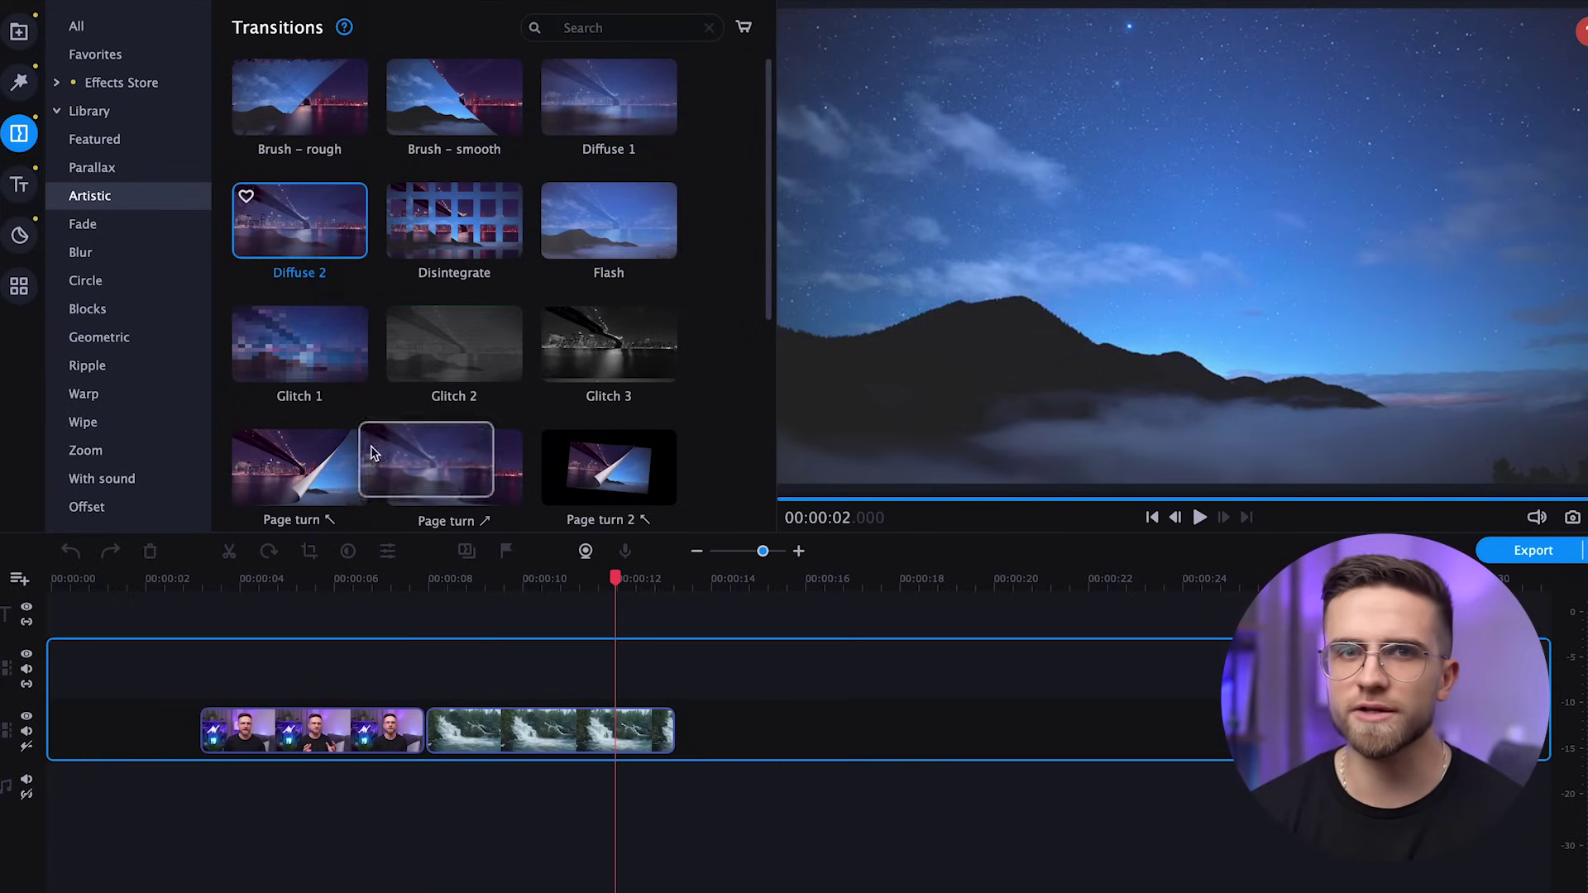
Step: Place Diffuse 2 on the presenter–waterfall join and stretch it further into the waterfall clip
drag(409, 754, 415, 749)
click(431, 744)
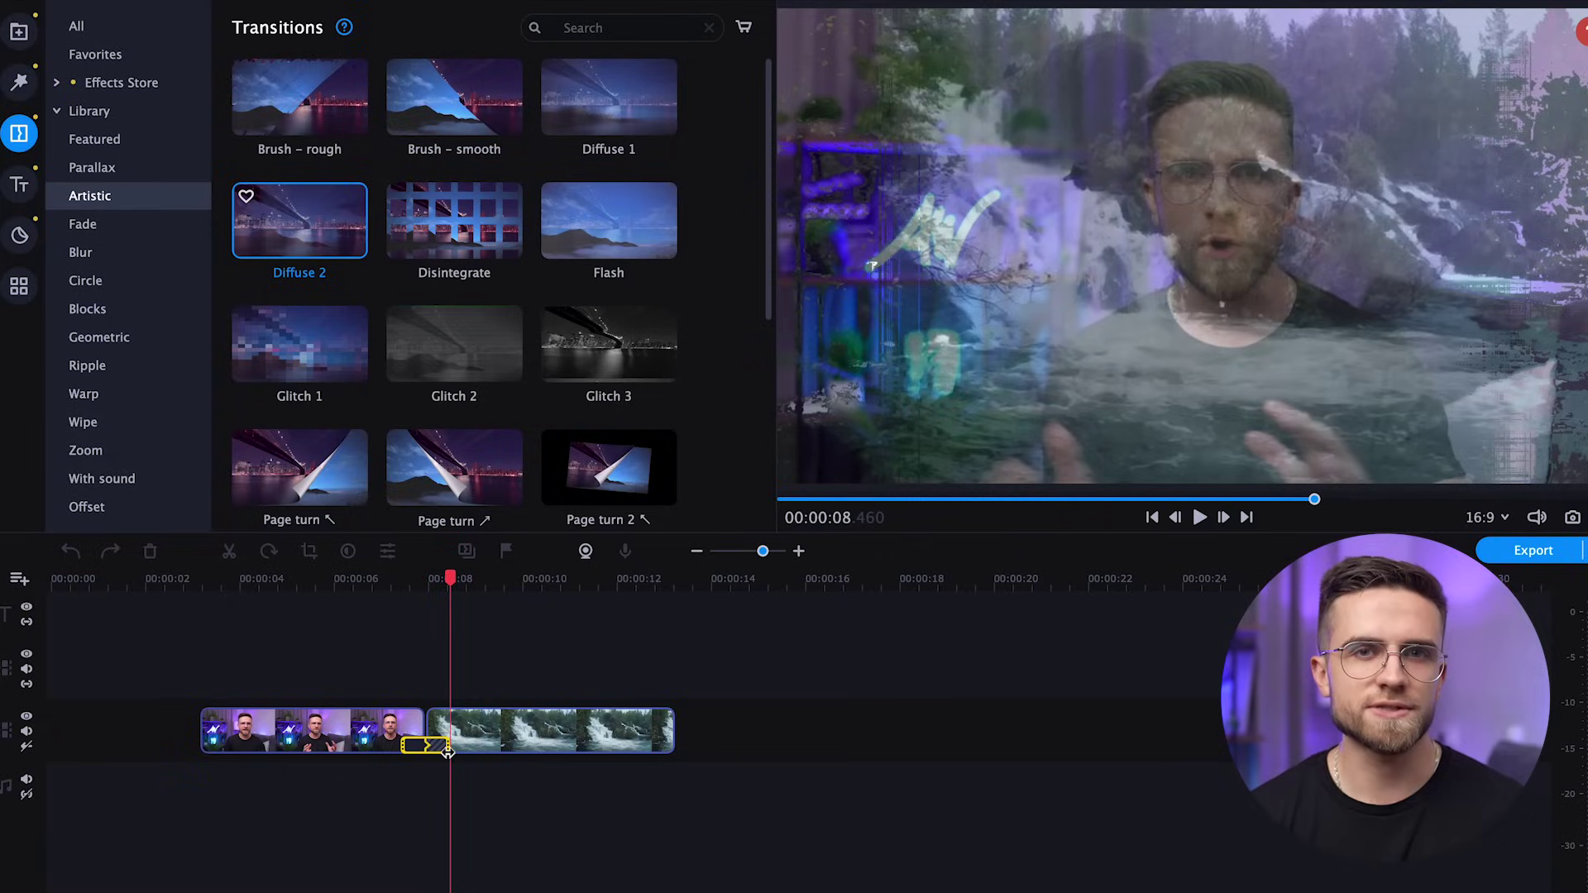
drag(447, 751, 449, 750)
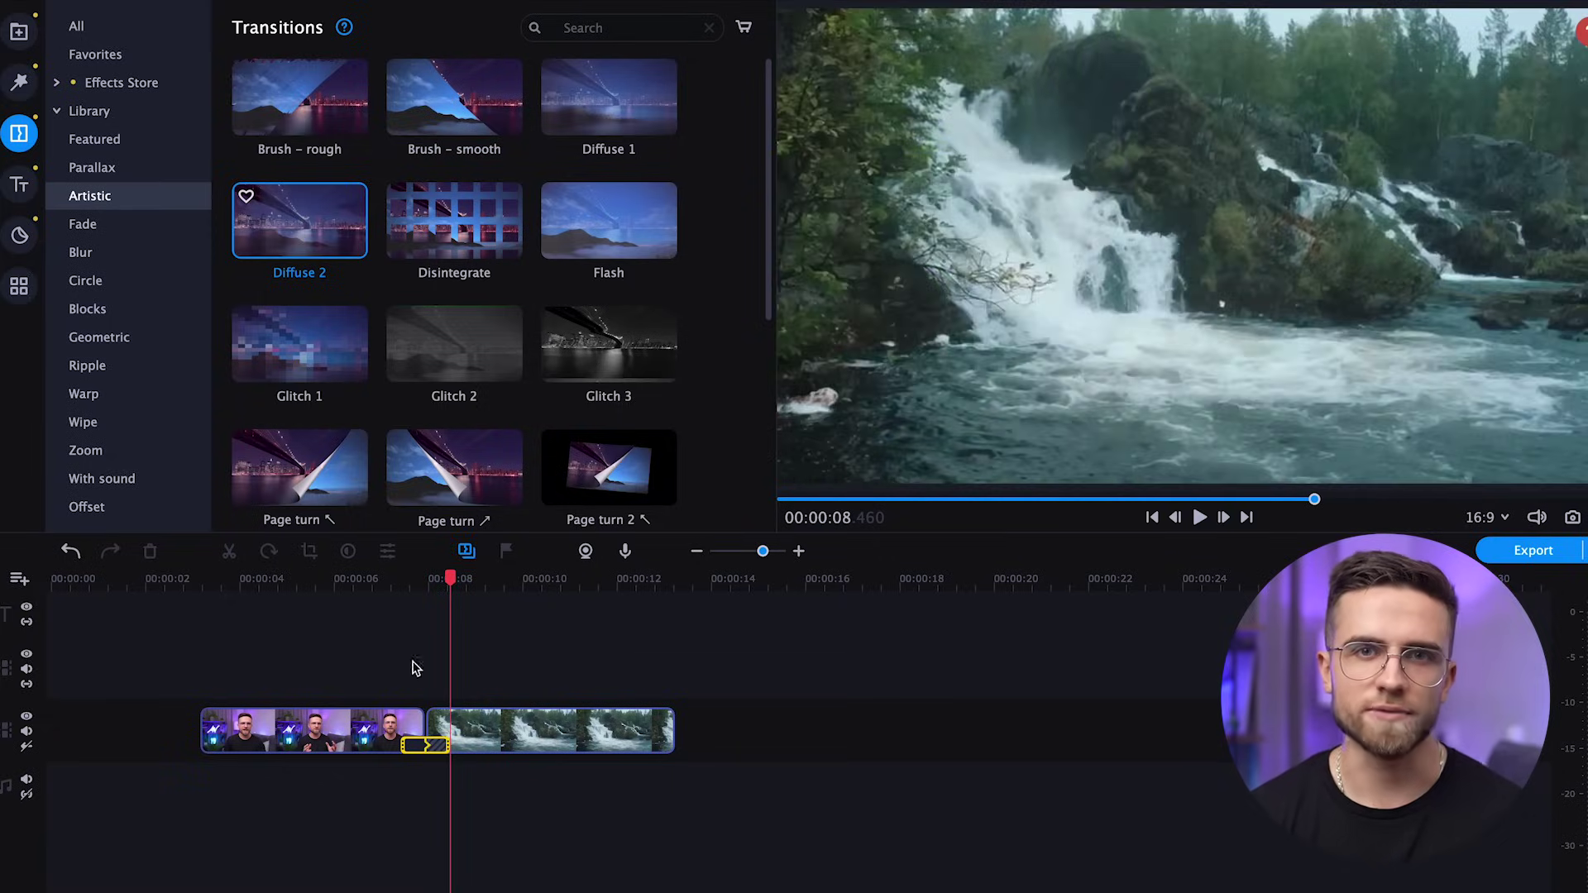
click(394, 579)
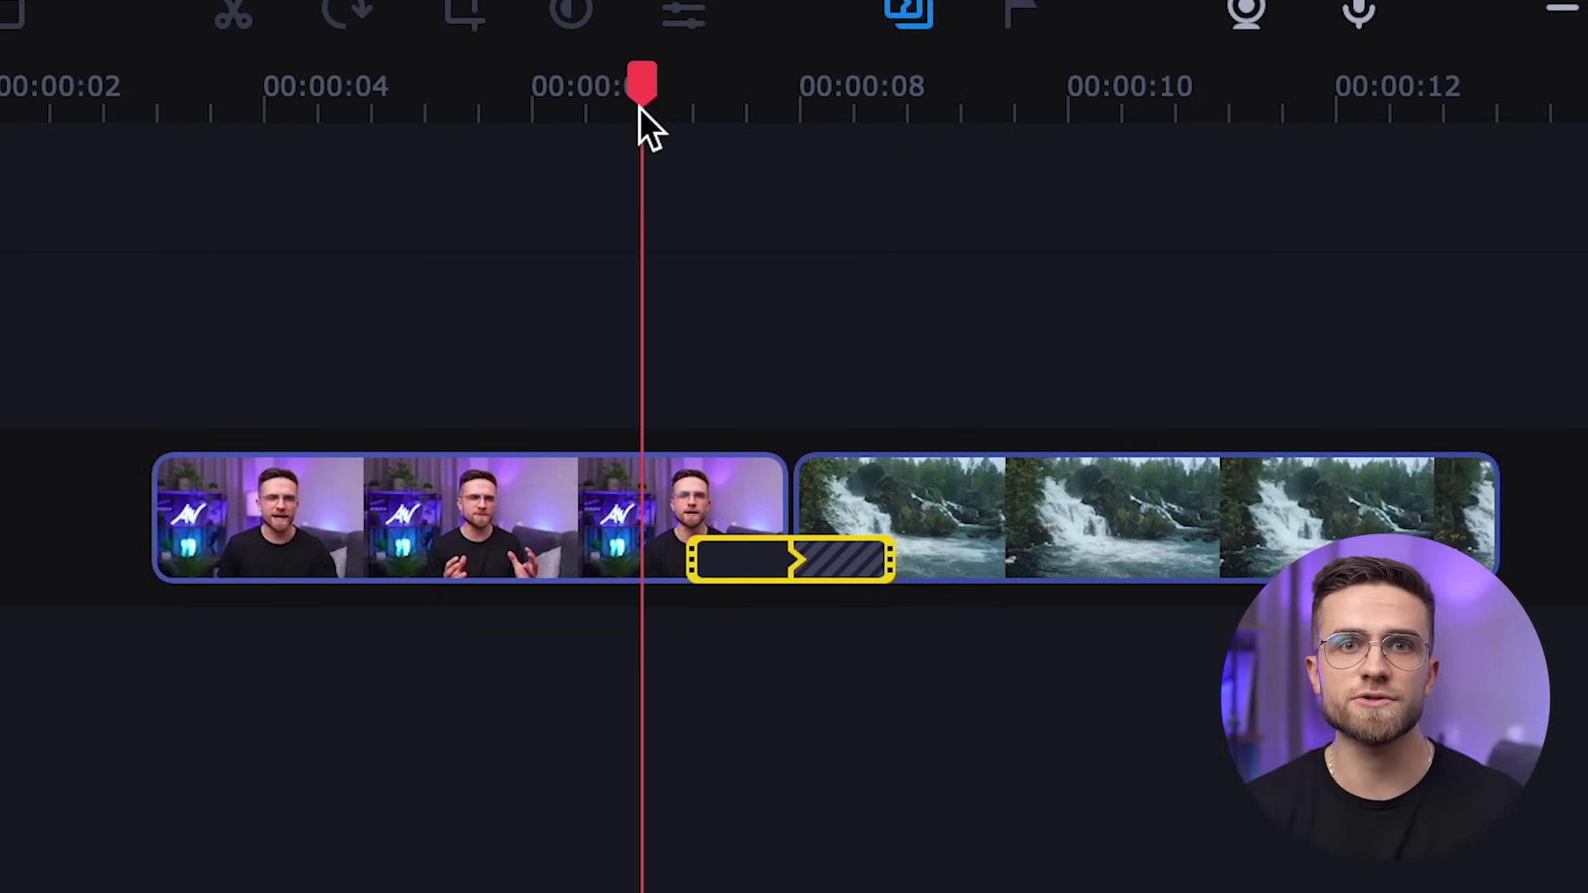
drag(890, 560, 920, 562)
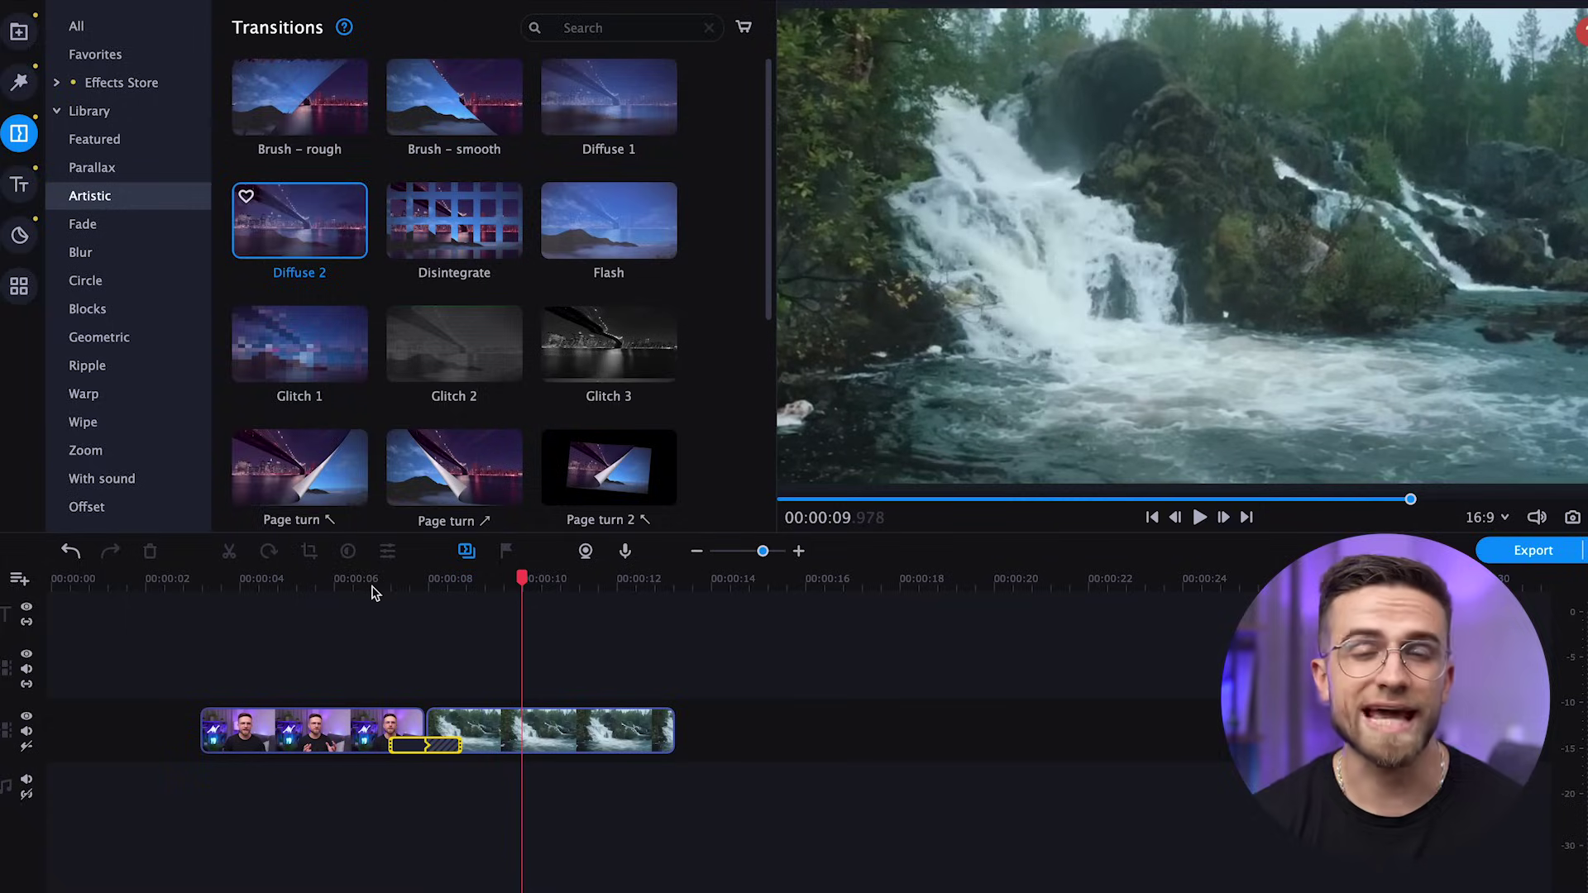
Step: Add the Space Journey 'Moon's orbit' title to the track above the presenter and waterfall clips
click(19, 184)
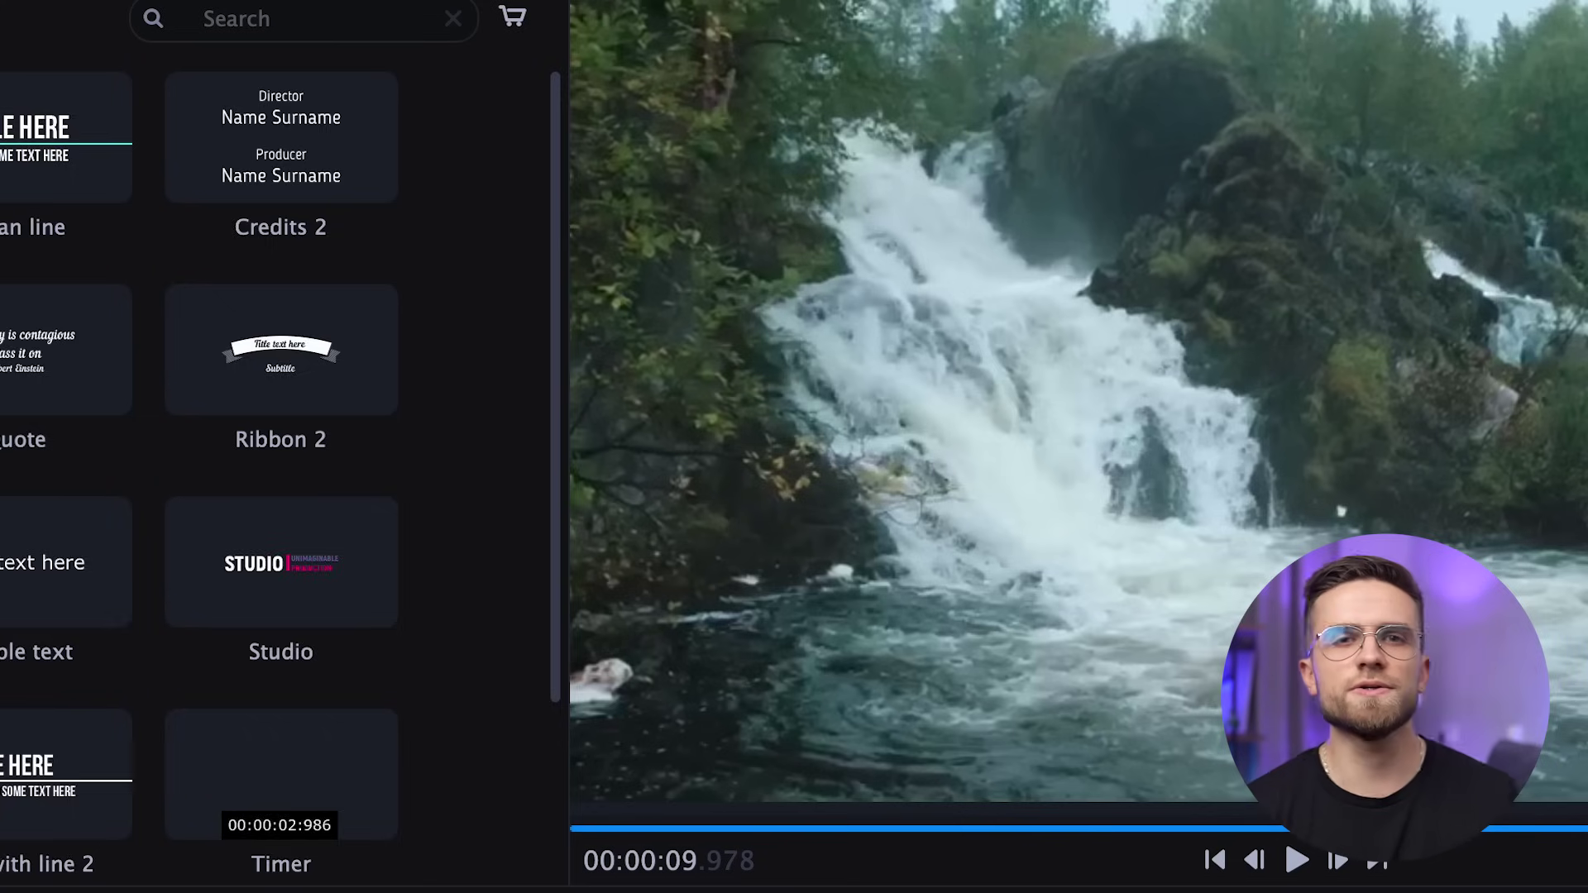
click(110, 252)
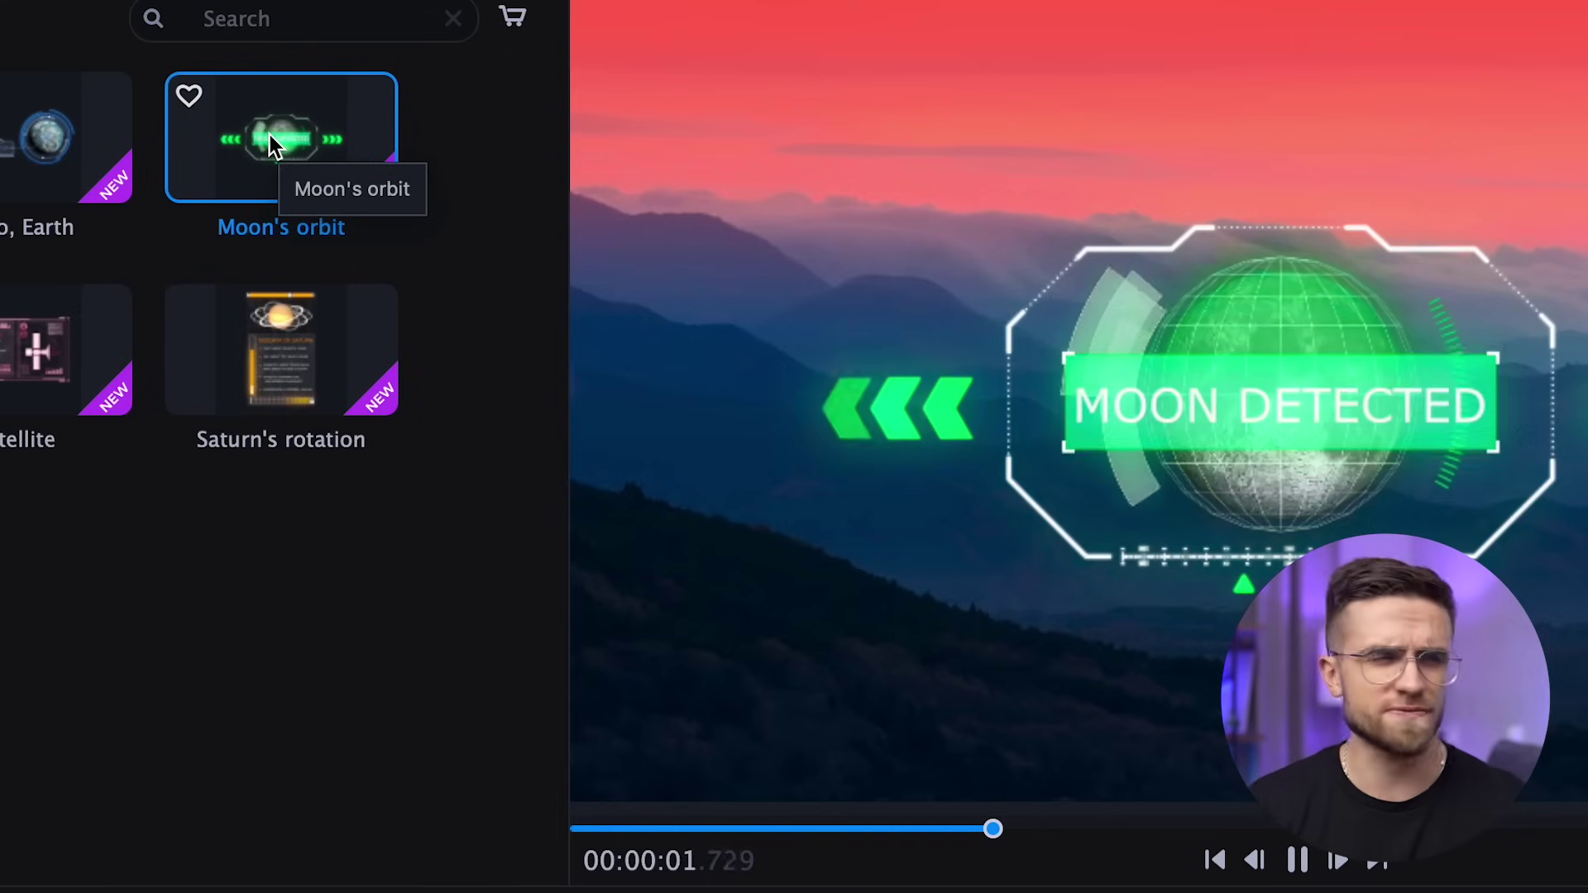
drag(282, 144, 508, 586)
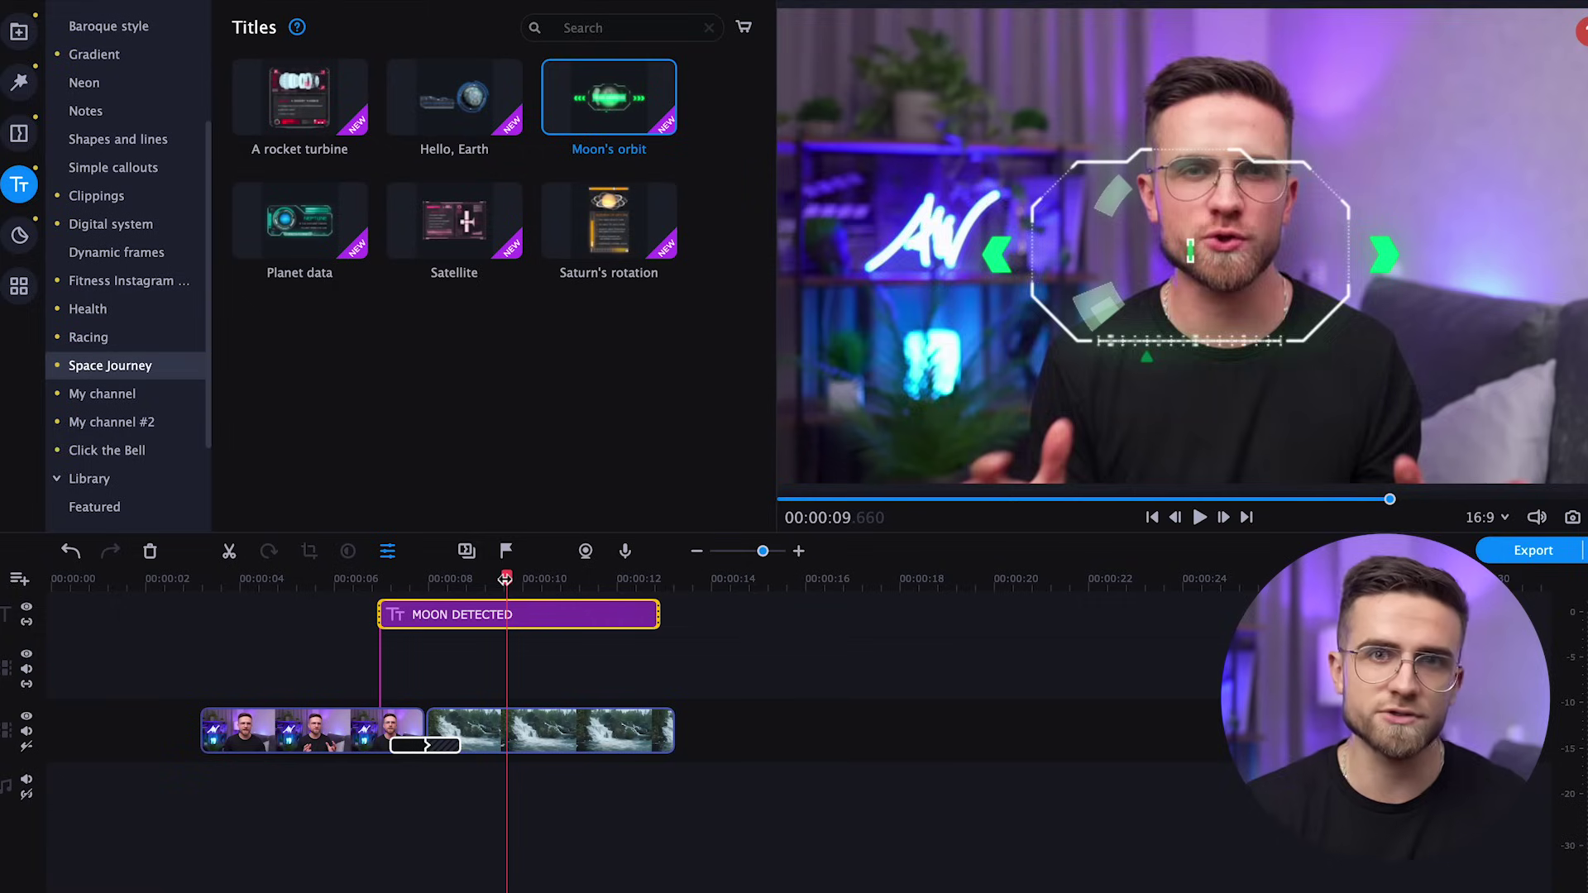
Step: Edit the title's text settings and recentre the GREEN PLANET text within the graphic
double_click(582, 620)
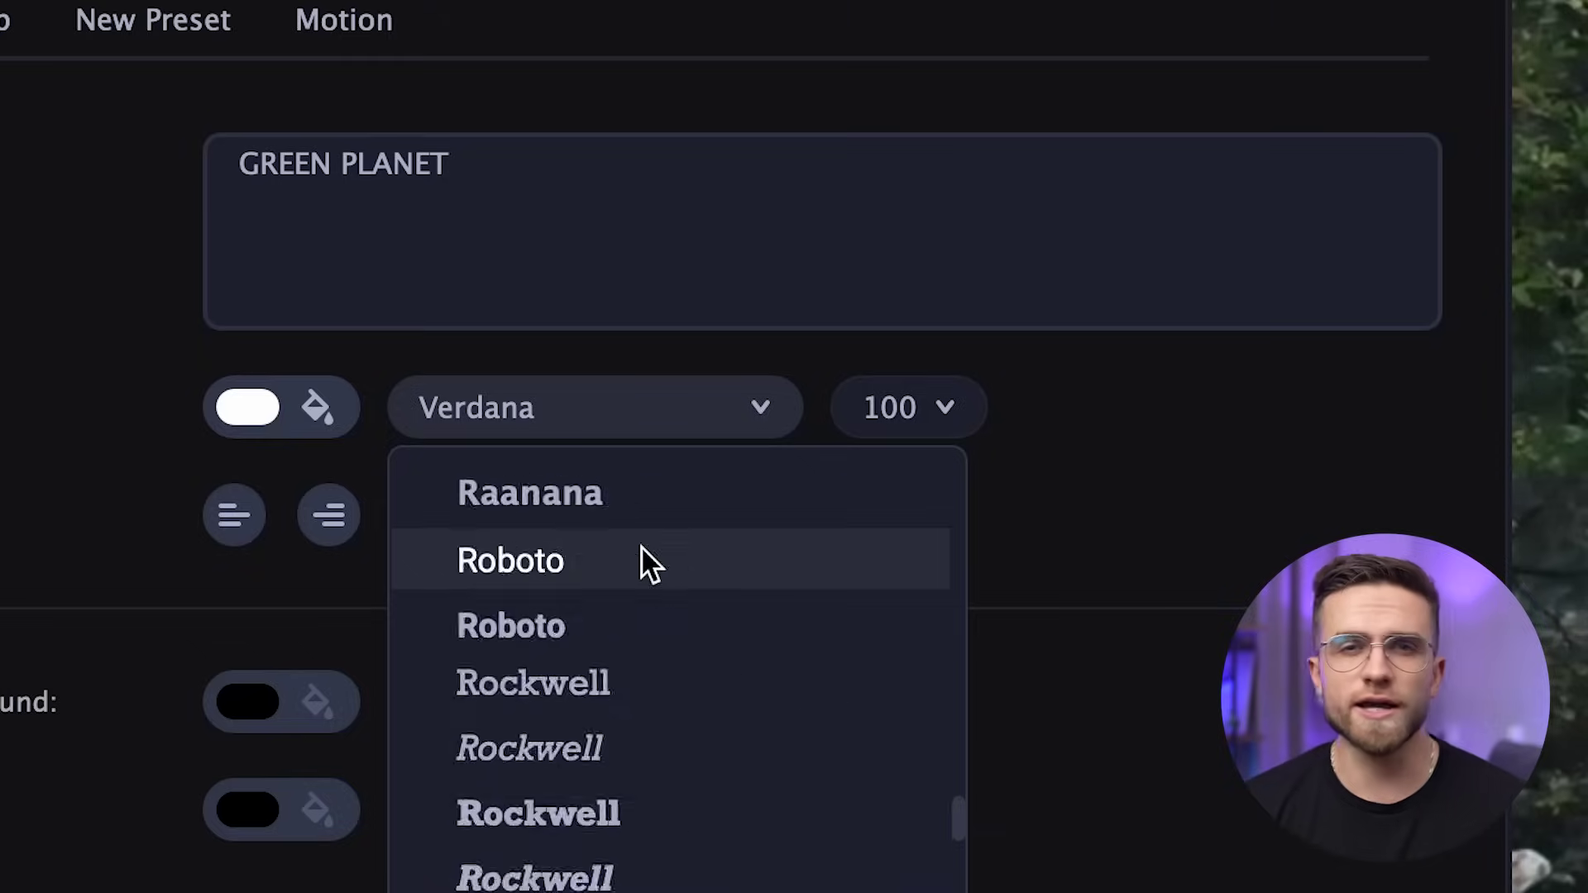
scroll(642, 546, up, 20)
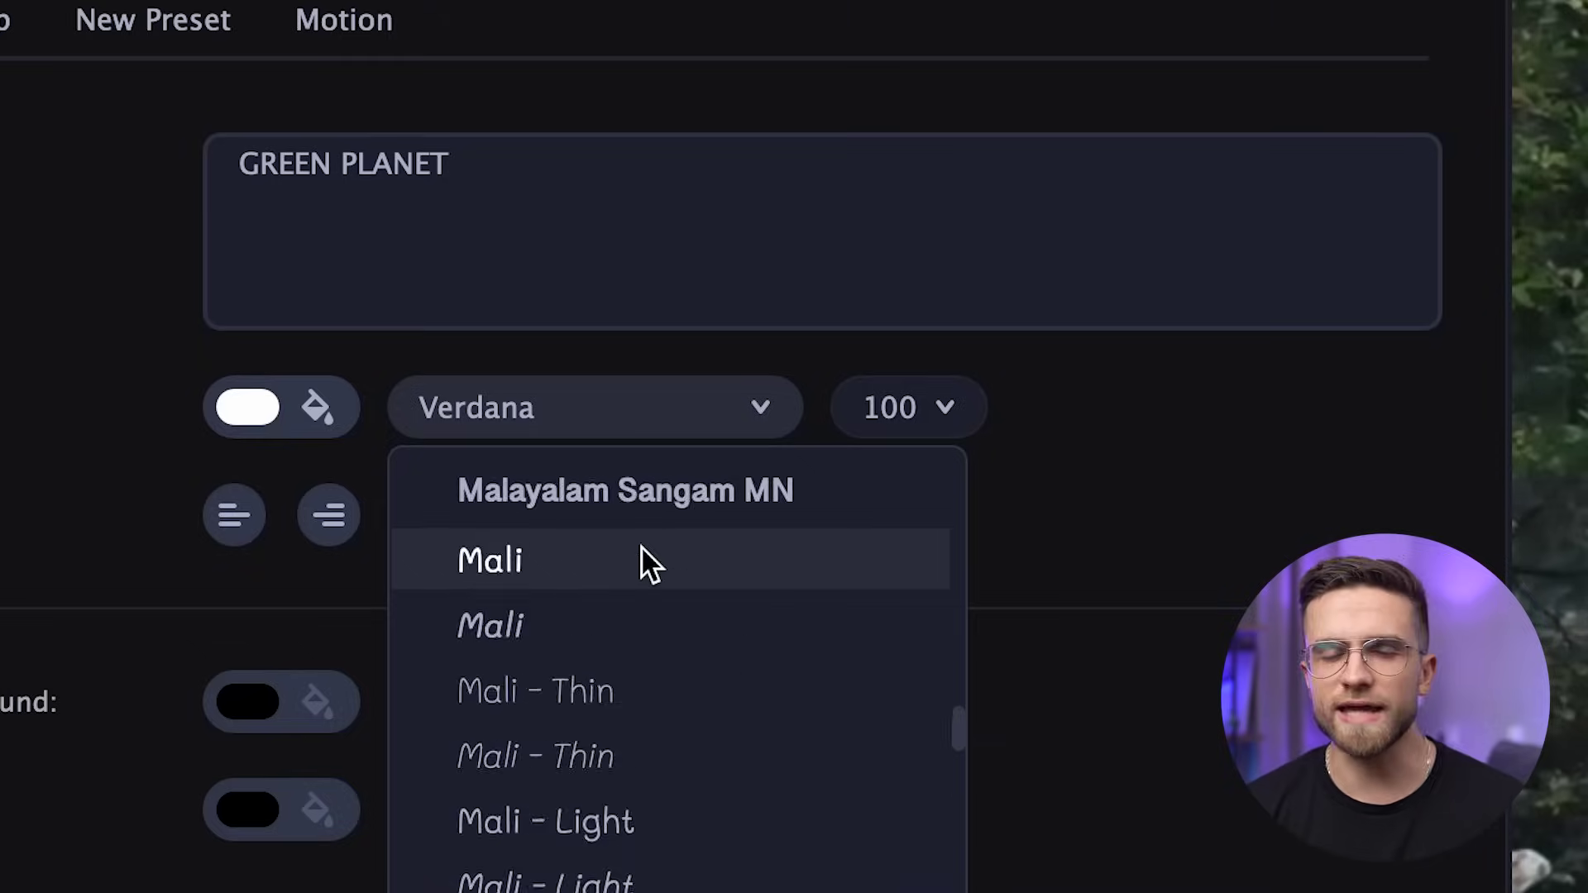
scroll(642, 546, down, 10)
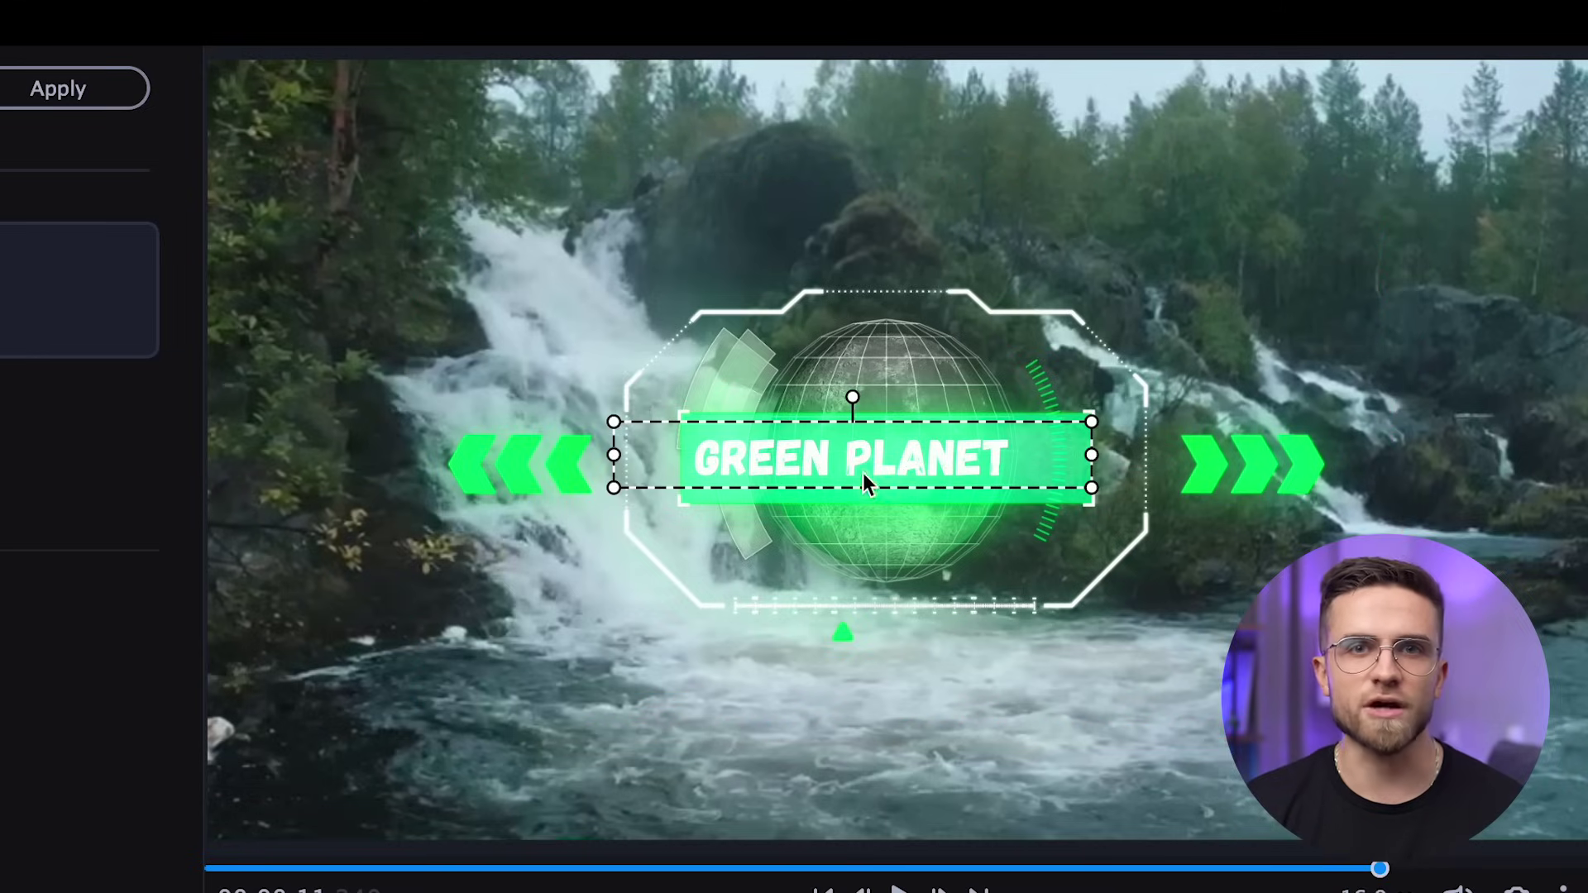
drag(891, 473, 906, 465)
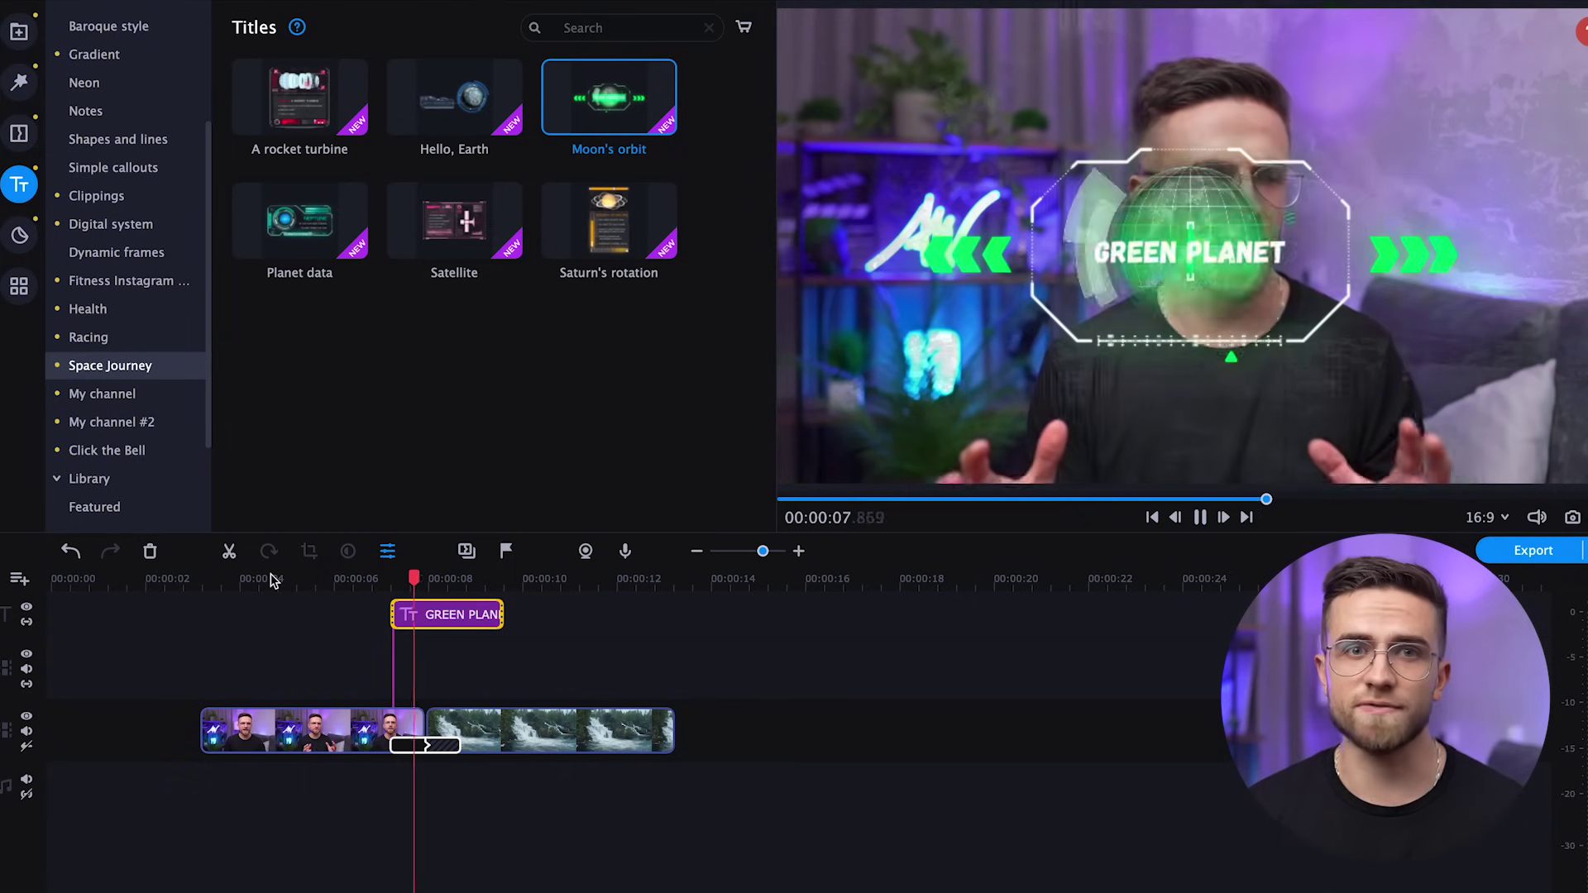